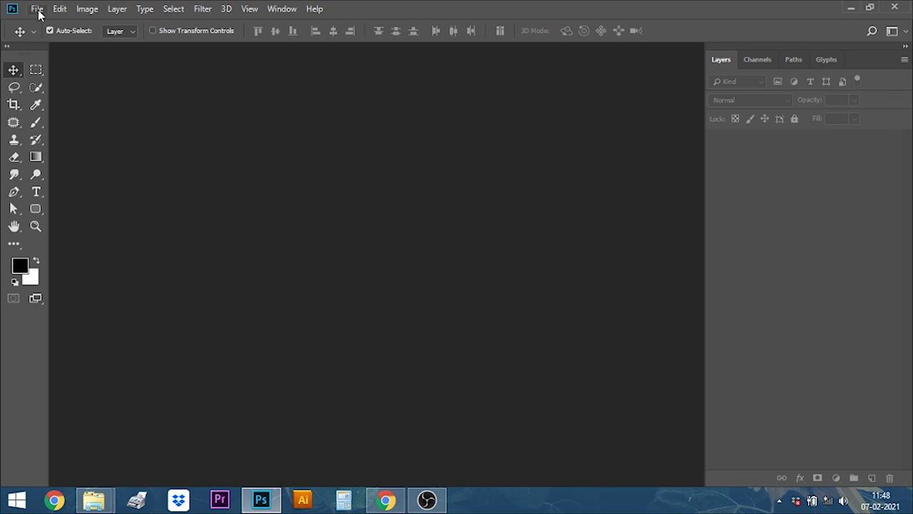
# Step: Create an 8 × 10 inch, 300 ppi document in CMYK Color mode
pyautogui.click(38, 10)
pyautogui.click(46, 27)
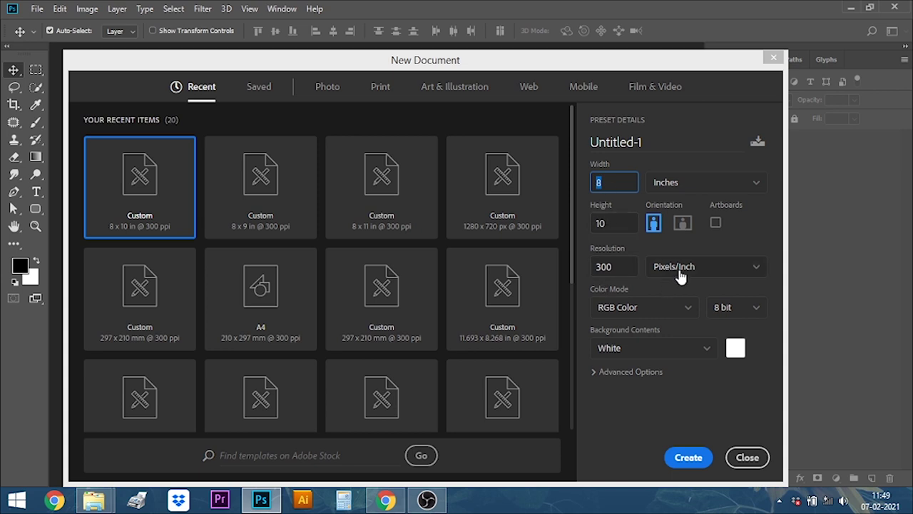
pyautogui.click(687, 307)
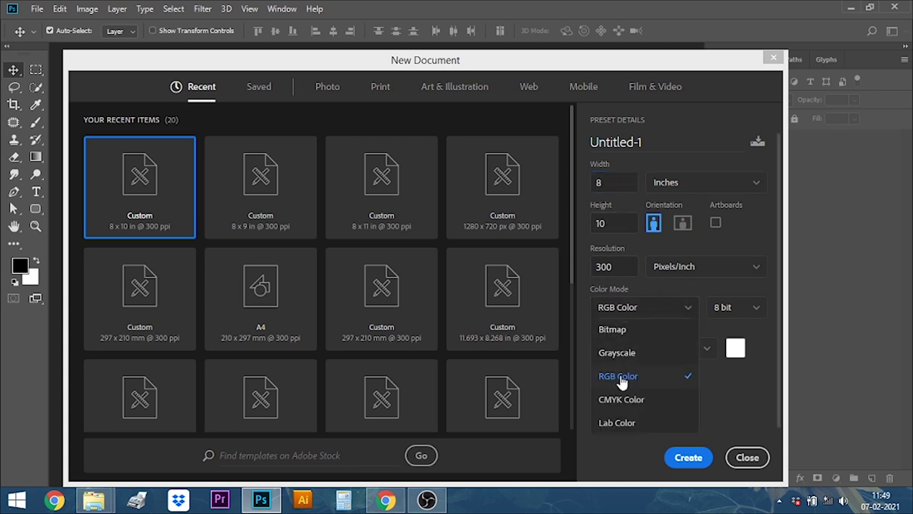
pyautogui.click(621, 399)
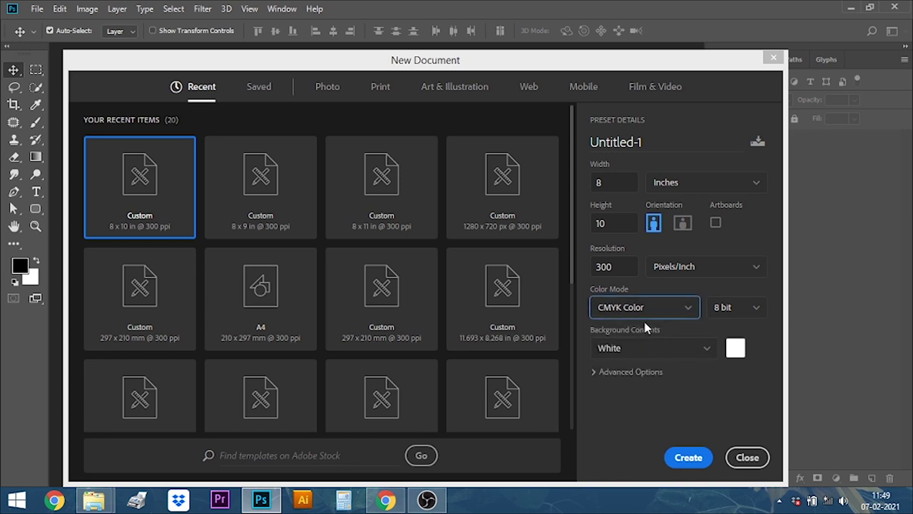
pyautogui.click(691, 459)
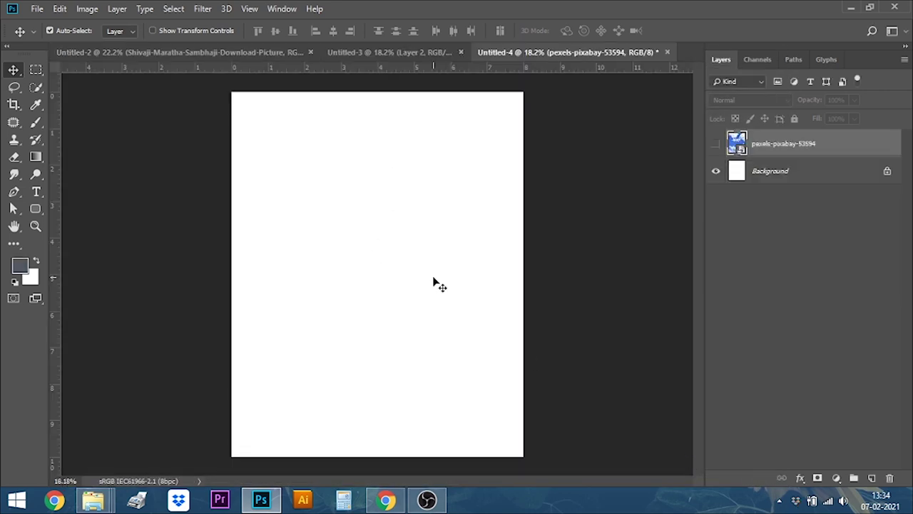
# Step: Move the green cliff image from Untitled-3 into the poster's lower-left corner as Layer 1
pyautogui.click(377, 54)
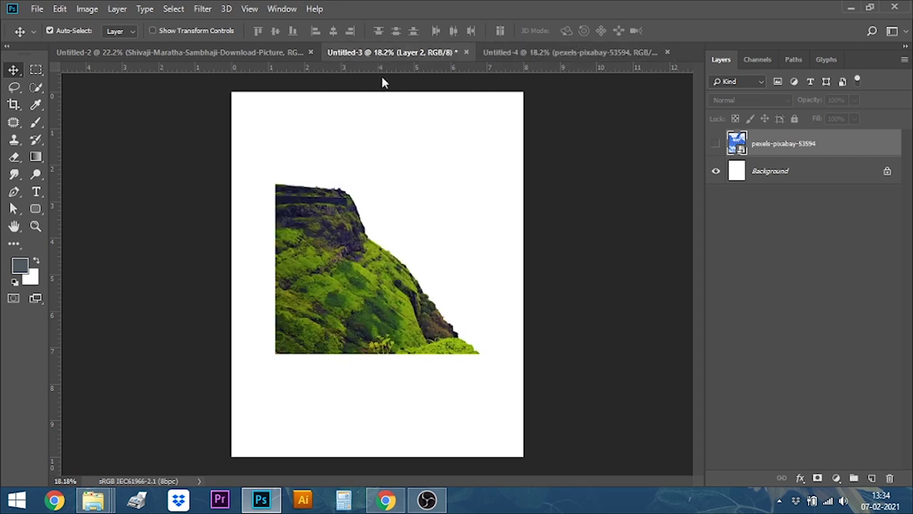
pyautogui.moveTo(355, 296)
pyautogui.mouseDown()
pyautogui.moveTo(503, 134)
pyautogui.moveTo(324, 330)
pyautogui.moveTo(311, 379)
pyautogui.moveTo(298, 378)
pyautogui.mouseUp()
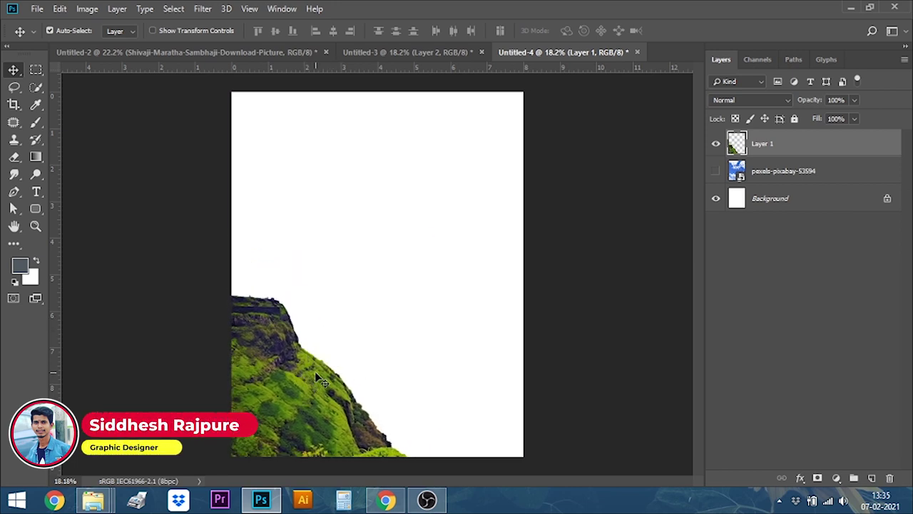
pyautogui.moveTo(312, 373); pyautogui.dragTo(311, 380)
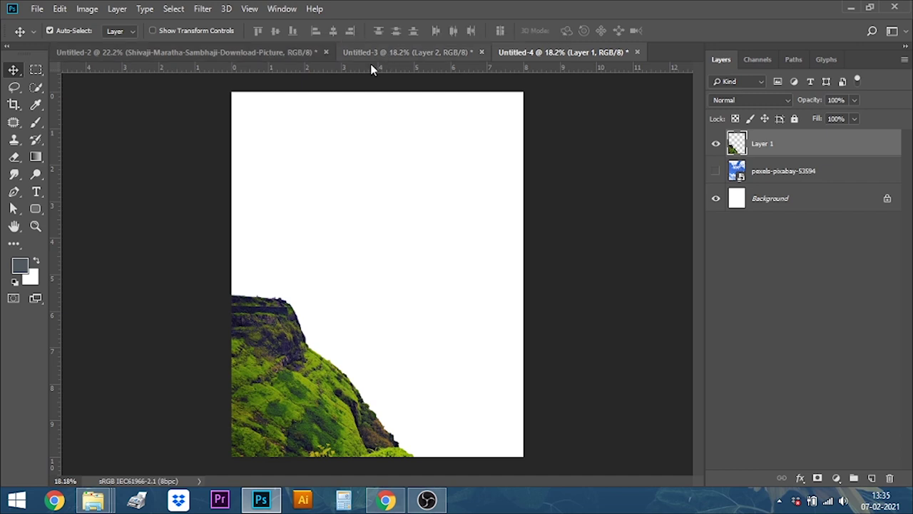
pyautogui.click(274, 54)
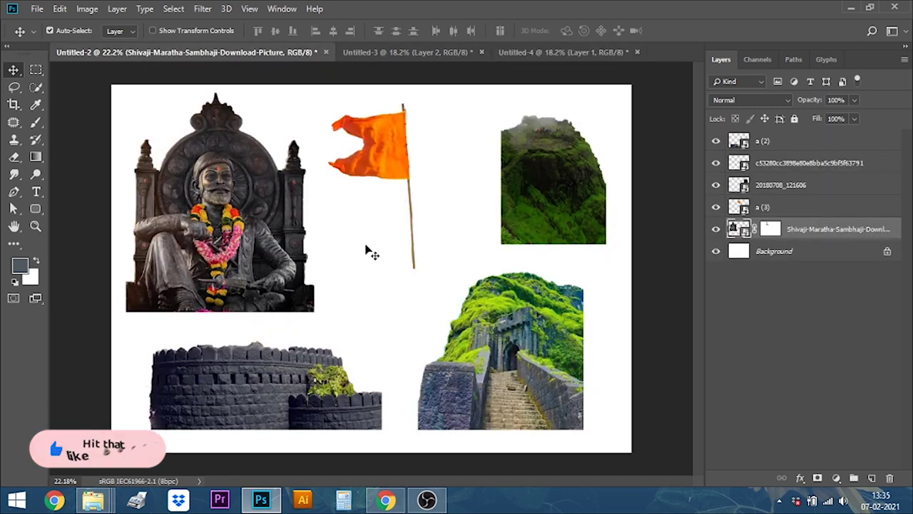
# Step: Drag the fort gate and stone stairway image from Untitled-2 into the Untitled-4 poster
pyautogui.click(515, 319)
pyautogui.moveTo(515, 319); pyautogui.dragTo(508, 52)
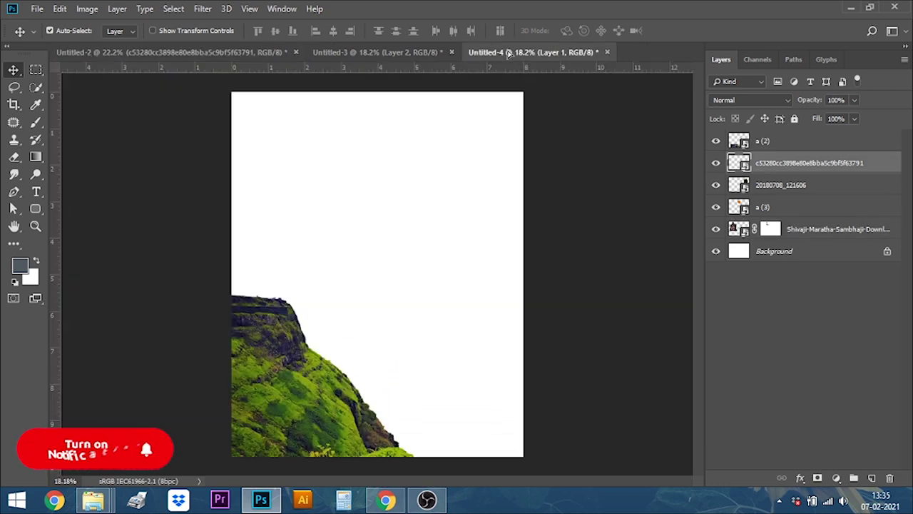
pyautogui.moveTo(508, 51)
pyautogui.mouseDown()
pyautogui.moveTo(420, 334)
pyautogui.moveTo(438, 392)
pyautogui.mouseUp()
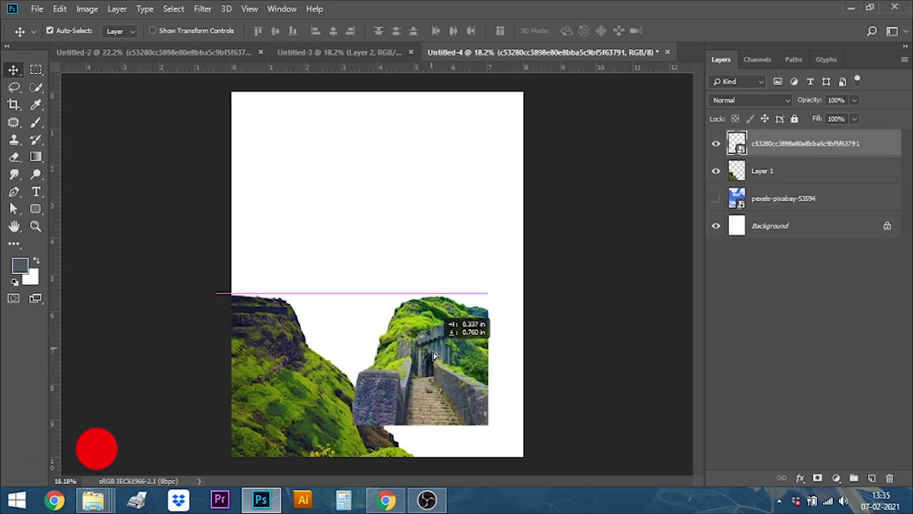
# Step: Scale the fort-gate image to about 79%, fit it lower right, and add a layer mask
pyautogui.click(62, 10)
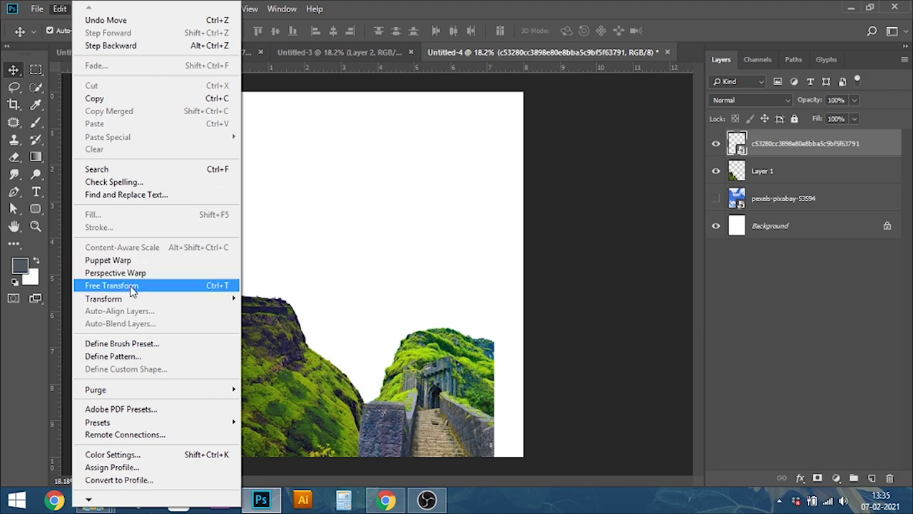
pyautogui.click(132, 285)
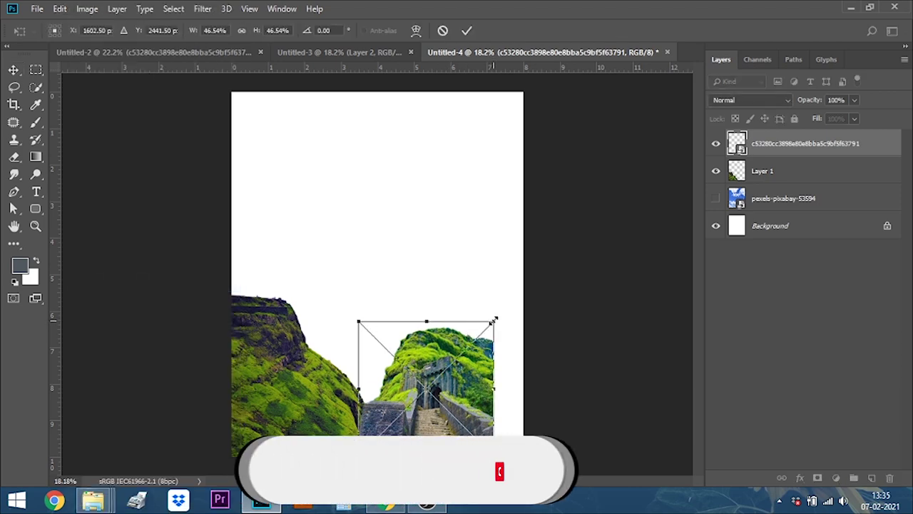
pyautogui.moveTo(492, 321); pyautogui.dragTo(528, 288)
pyautogui.moveTo(457, 328); pyautogui.dragTo(466, 298)
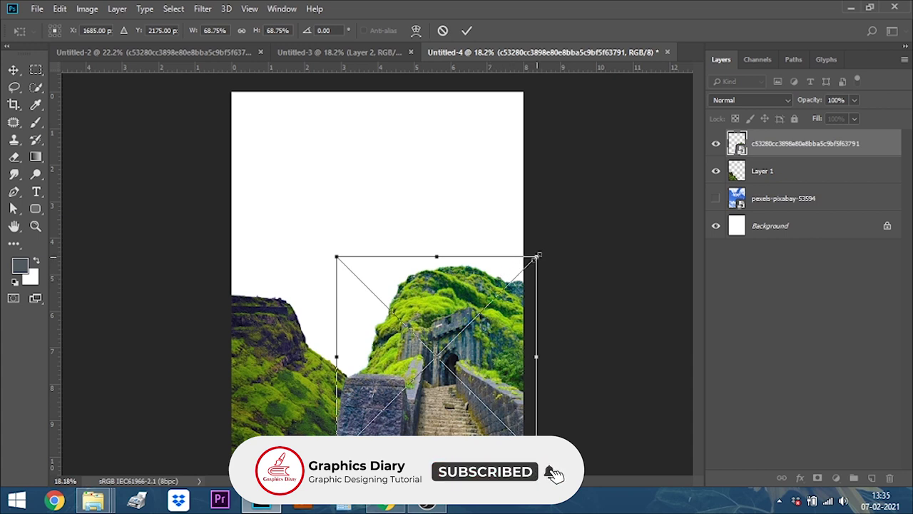
pyautogui.moveTo(536, 256); pyautogui.dragTo(551, 242)
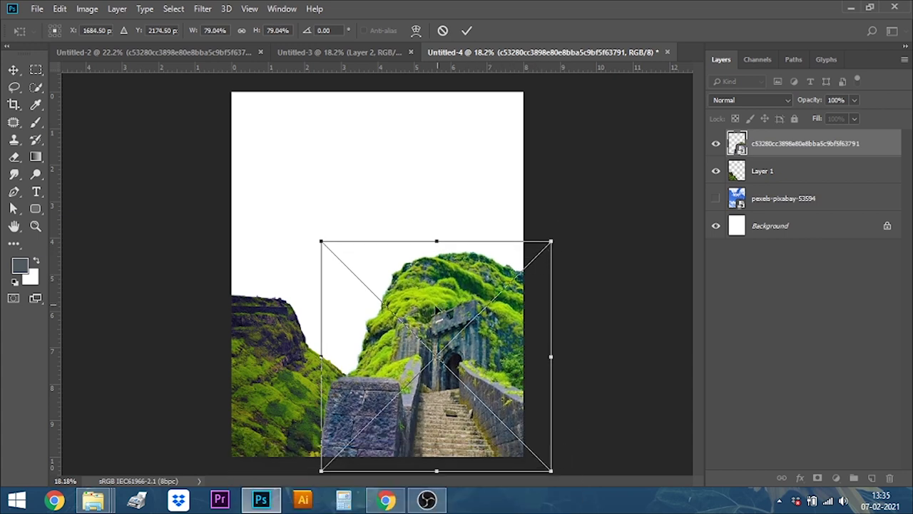
pyautogui.moveTo(440, 307); pyautogui.dragTo(461, 311)
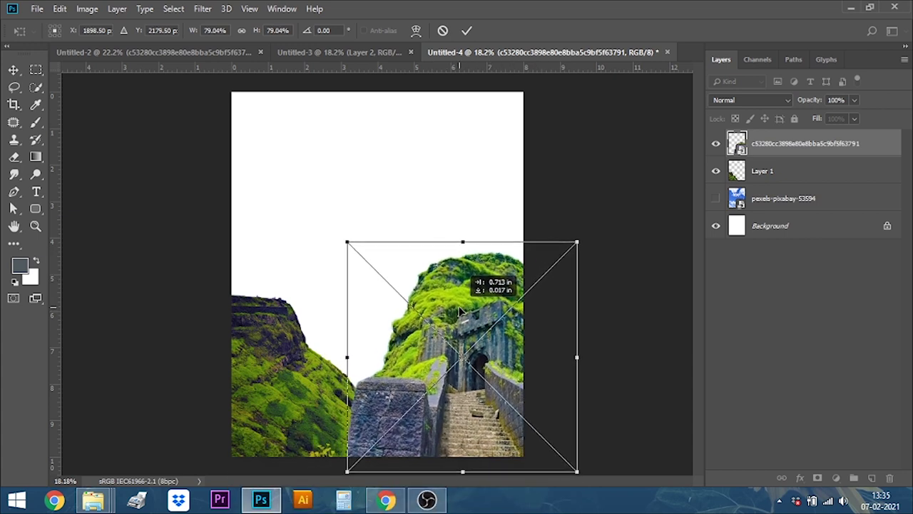
pyautogui.moveTo(459, 308); pyautogui.dragTo(463, 309)
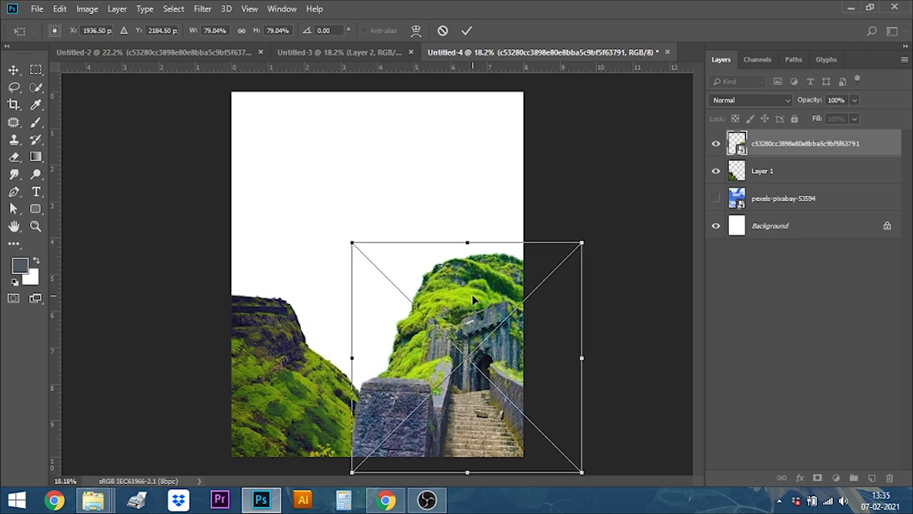
pyautogui.click(468, 31)
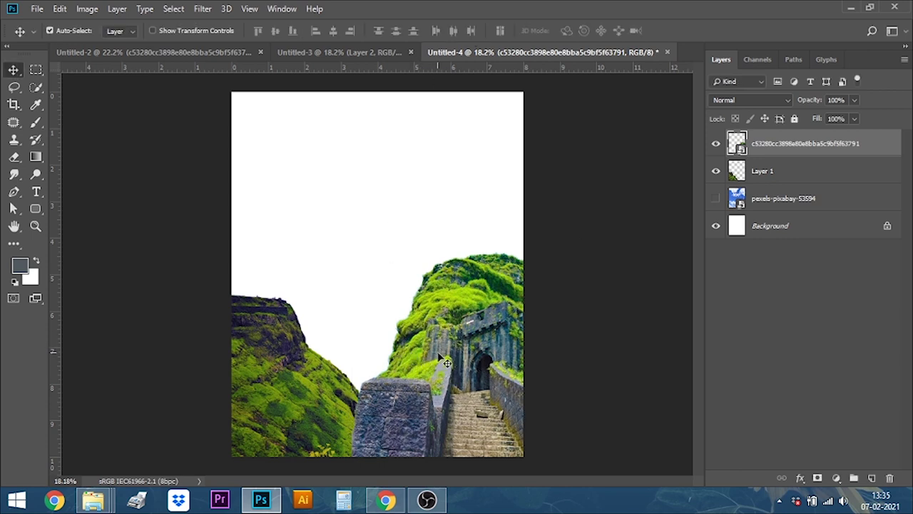
pyautogui.moveTo(438, 356); pyautogui.dragTo(445, 357)
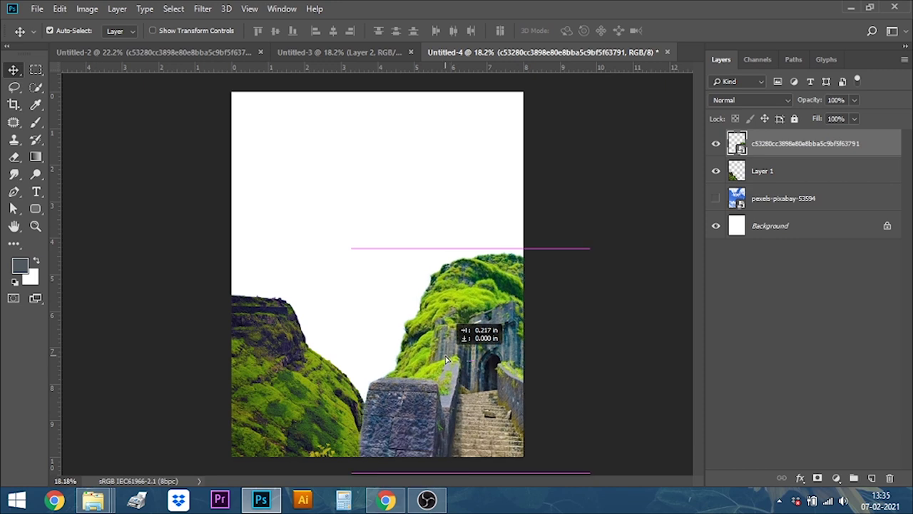
pyautogui.moveTo(446, 357); pyautogui.dragTo(446, 357)
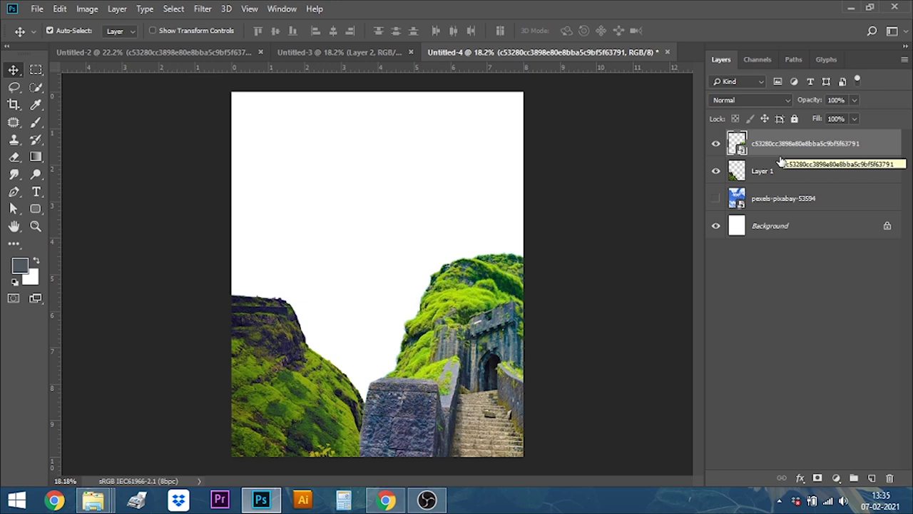
pyautogui.click(819, 478)
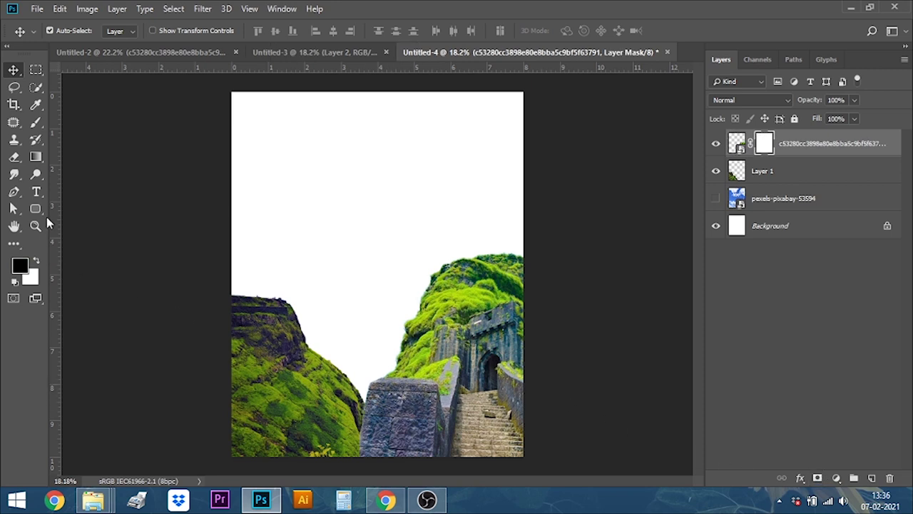
# Step: Paint black on the fort-gate mask to fade the wall's left edge into the cliff
pyautogui.click(36, 122)
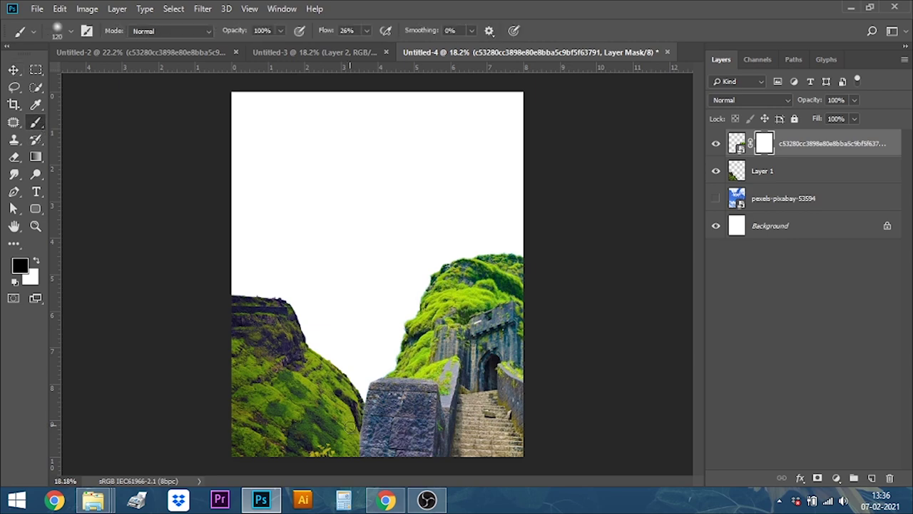
pyautogui.scroll(1, 371, 415)
pyautogui.scroll(1, 371, 415)
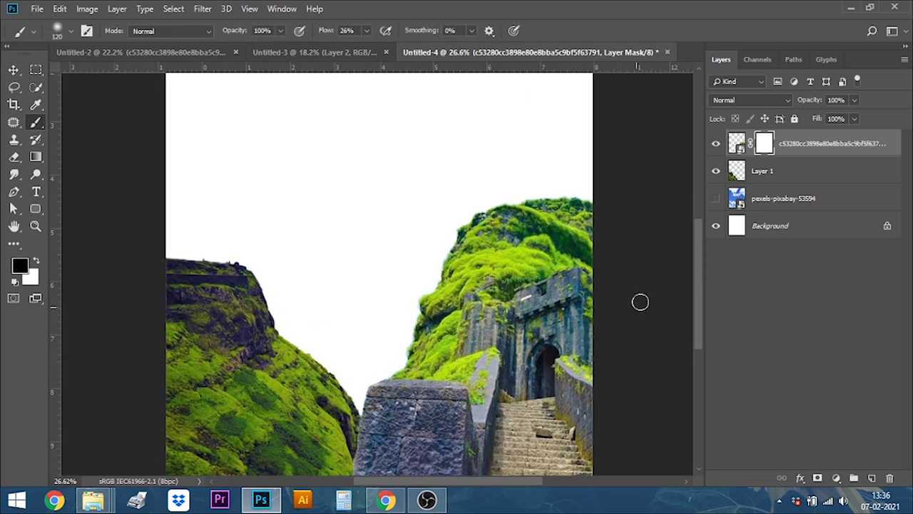
pyautogui.moveTo(694, 257); pyautogui.dragTo(694, 303)
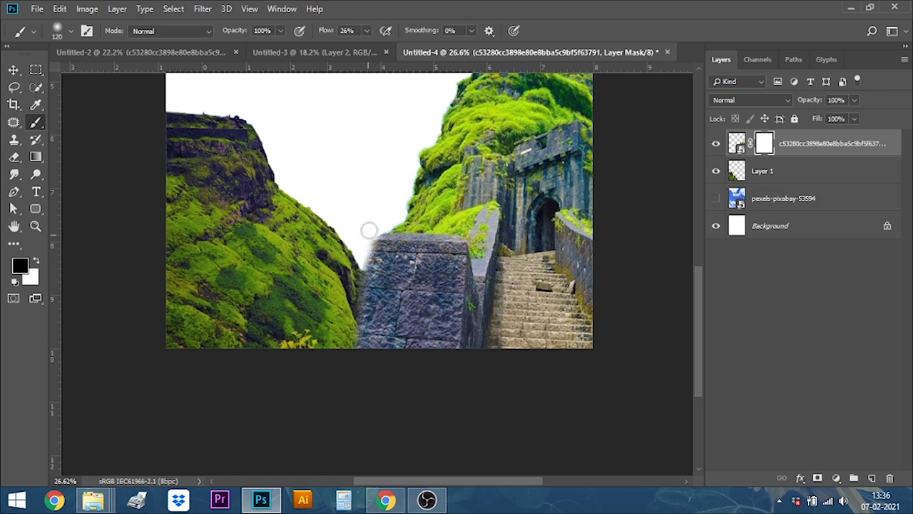
pyautogui.moveTo(359, 308); pyautogui.dragTo(355, 313)
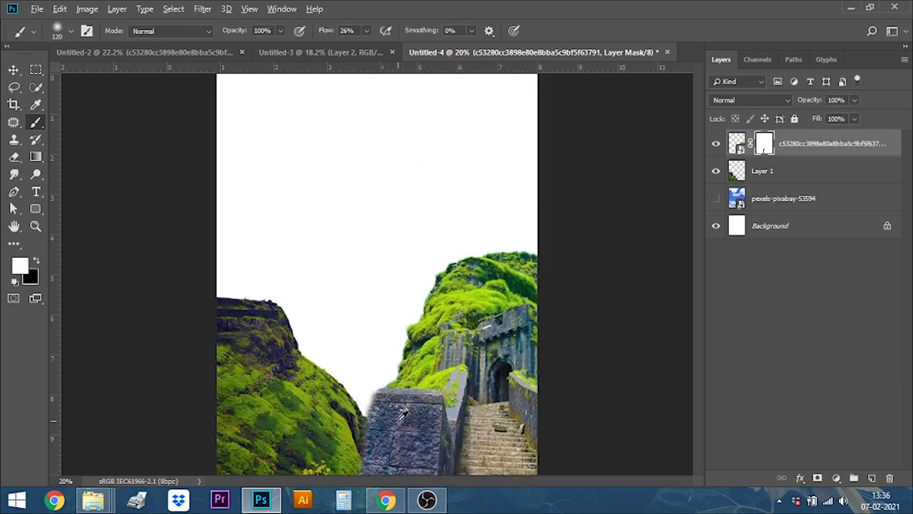
pyautogui.scroll(-1, 402, 414)
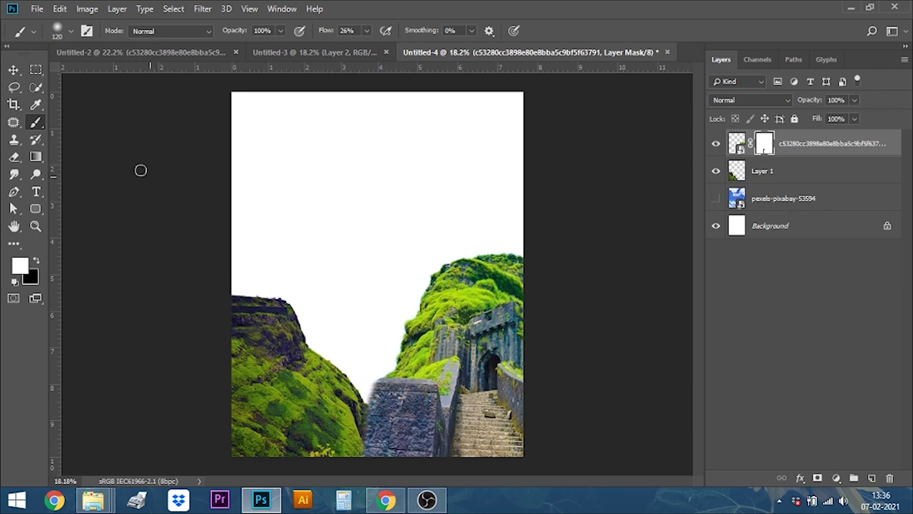
pyautogui.click(14, 70)
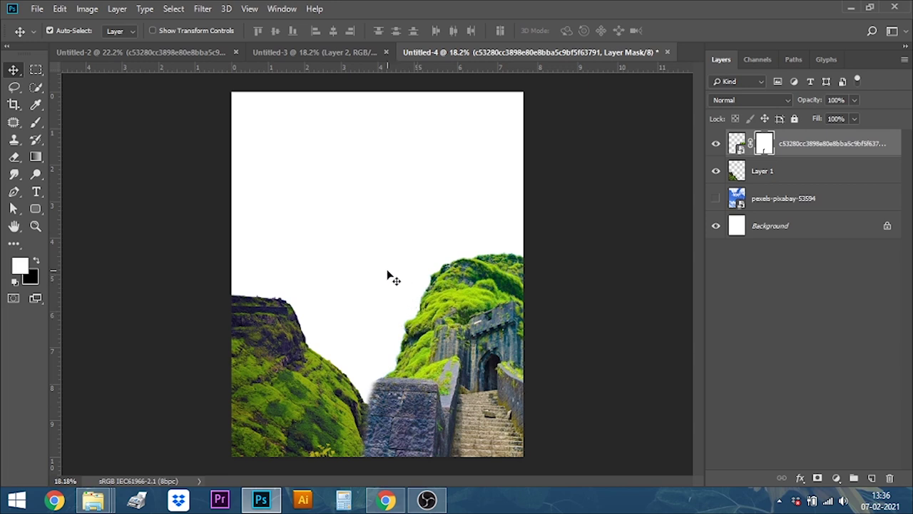
# Step: Bring the round fort tower into the poster, lower it onto the hills, and stack it below Layer 1
pyautogui.click(306, 53)
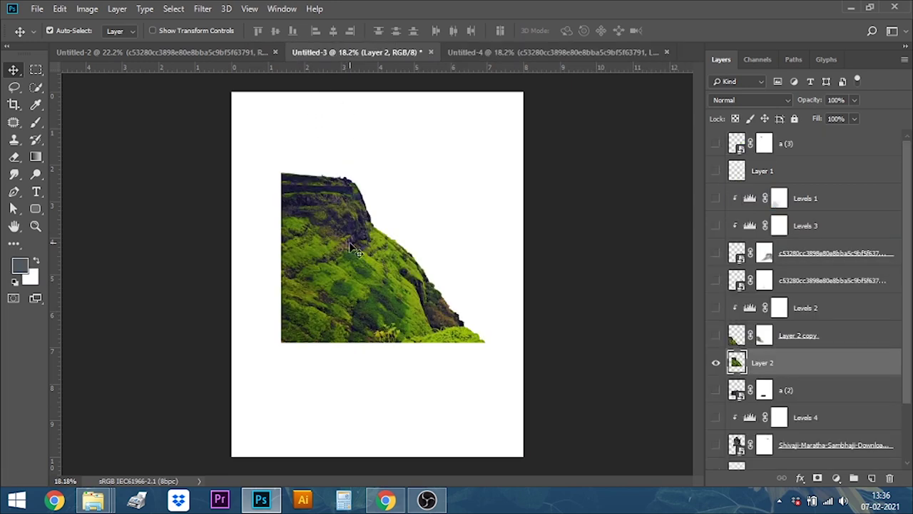
pyautogui.click(190, 53)
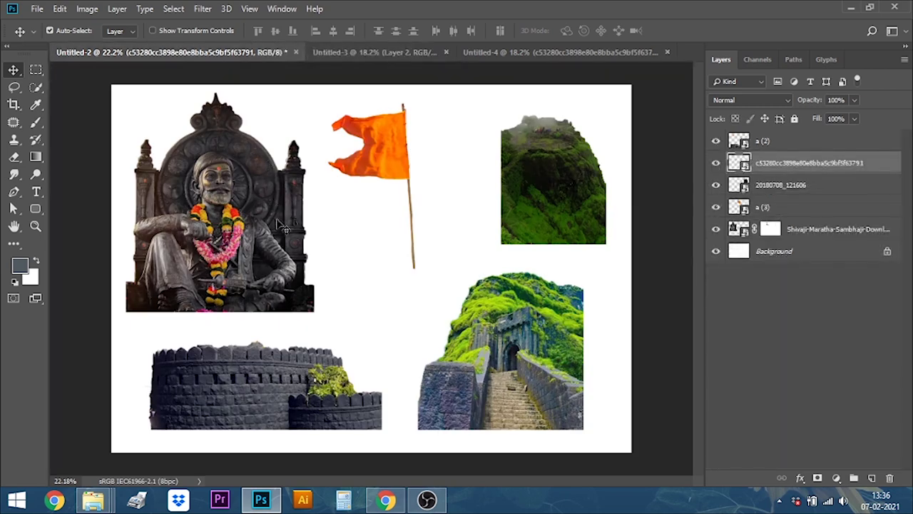
pyautogui.moveTo(274, 404)
pyautogui.mouseDown()
pyautogui.moveTo(392, 248)
pyautogui.moveTo(344, 248)
pyautogui.mouseUp()
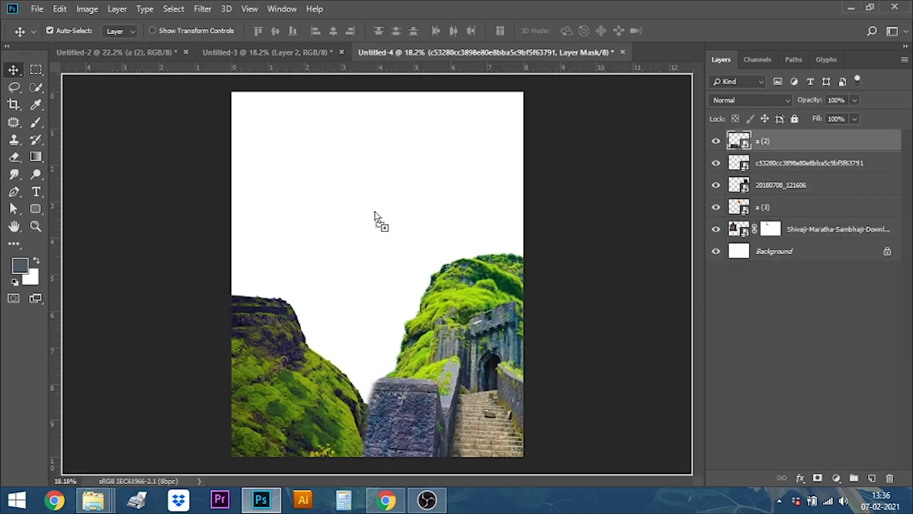
pyautogui.moveTo(335, 250); pyautogui.dragTo(364, 255)
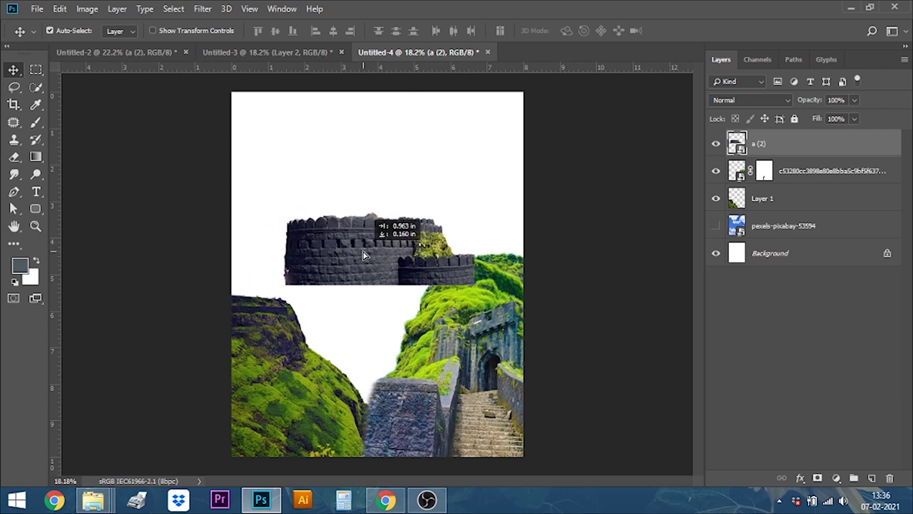
pyautogui.moveTo(364, 256); pyautogui.dragTo(364, 255)
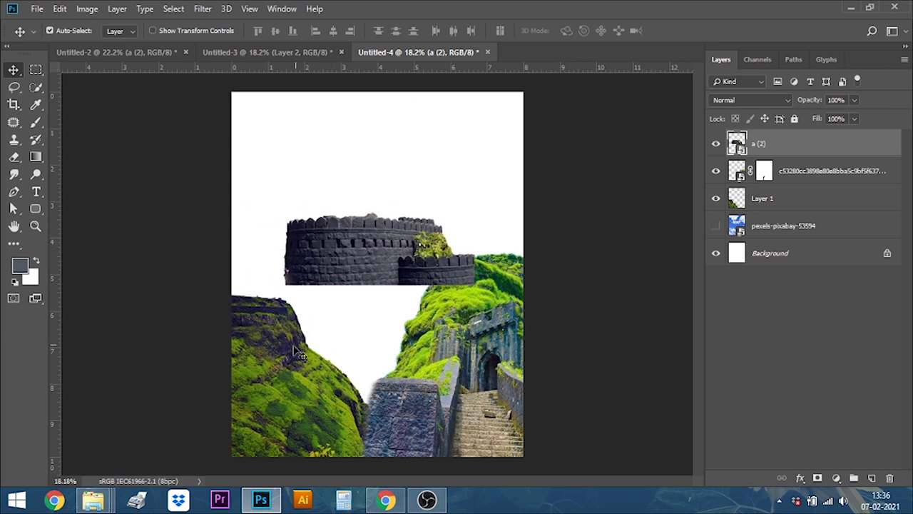
pyautogui.moveTo(362, 261); pyautogui.dragTo(364, 318)
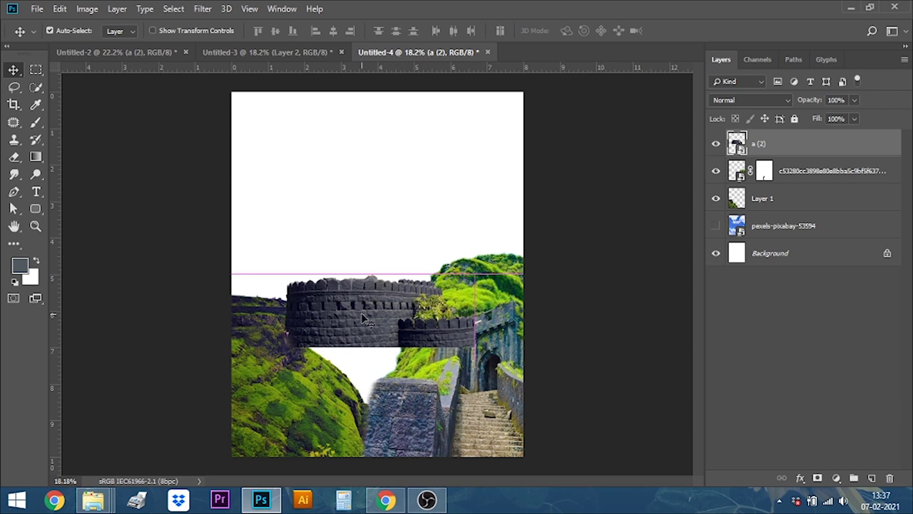
pyautogui.moveTo(790, 147); pyautogui.dragTo(795, 208)
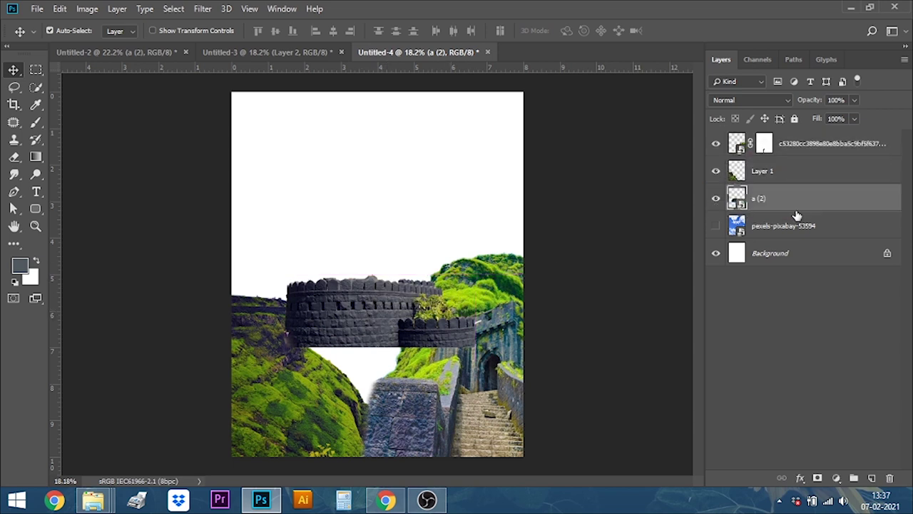
pyautogui.moveTo(378, 303); pyautogui.dragTo(361, 306)
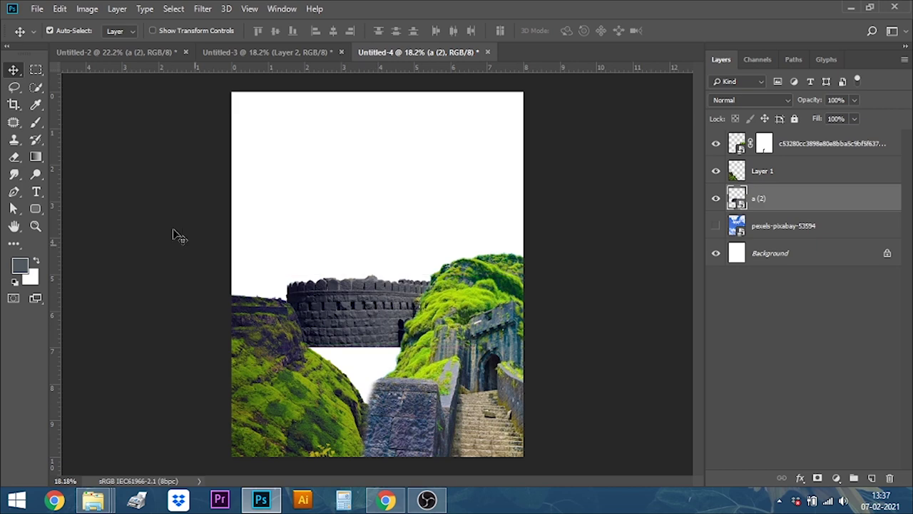
pyautogui.click(59, 9)
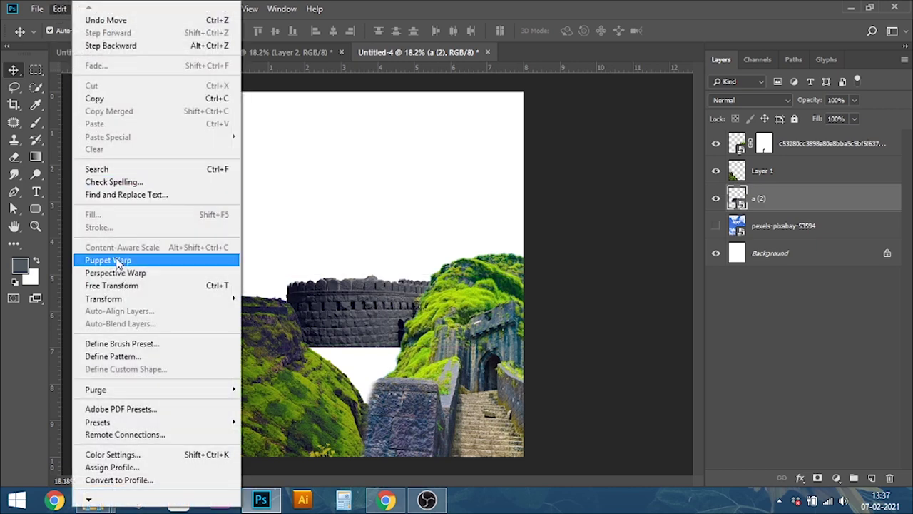
# Step: Enlarge the fort tower to about 29% and commit it slightly lower across the poster's middle
pyautogui.click(114, 285)
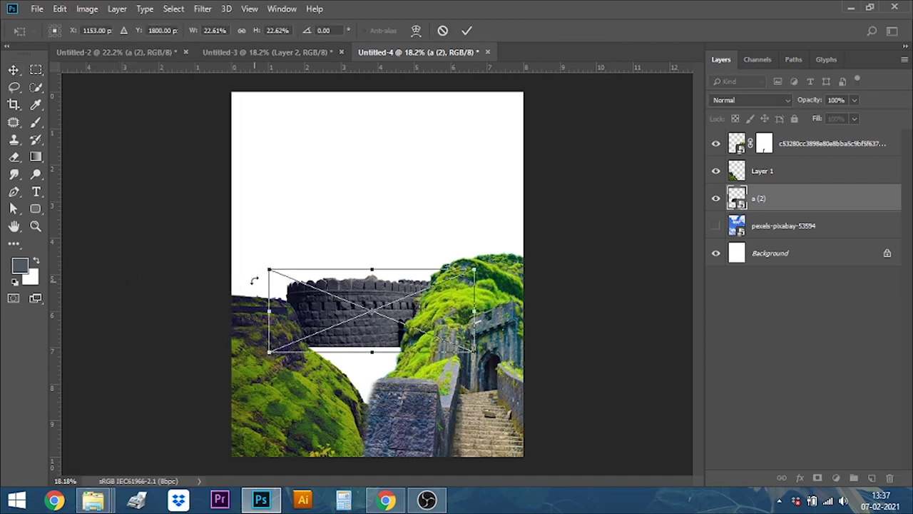
pyautogui.moveTo(266, 269); pyautogui.dragTo(247, 233)
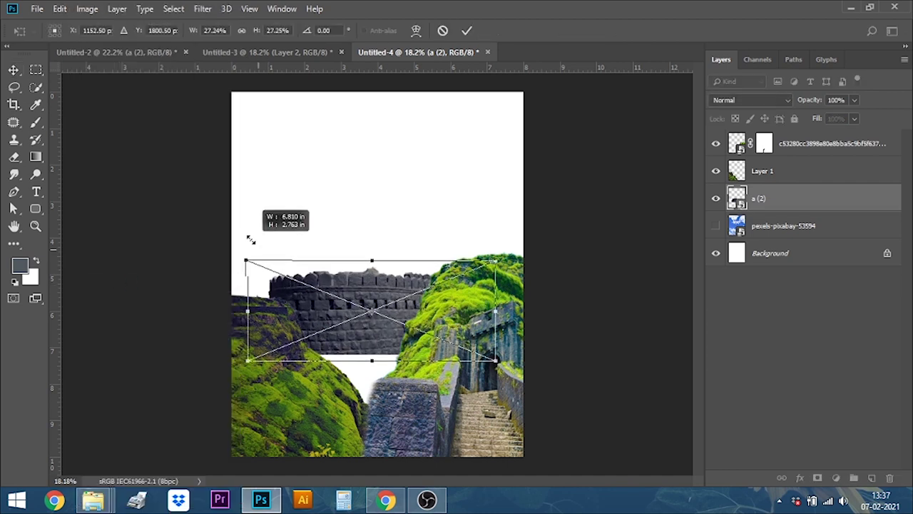
pyautogui.moveTo(389, 301)
pyautogui.mouseDown()
pyautogui.moveTo(393, 282)
pyautogui.moveTo(386, 287)
pyautogui.mouseUp()
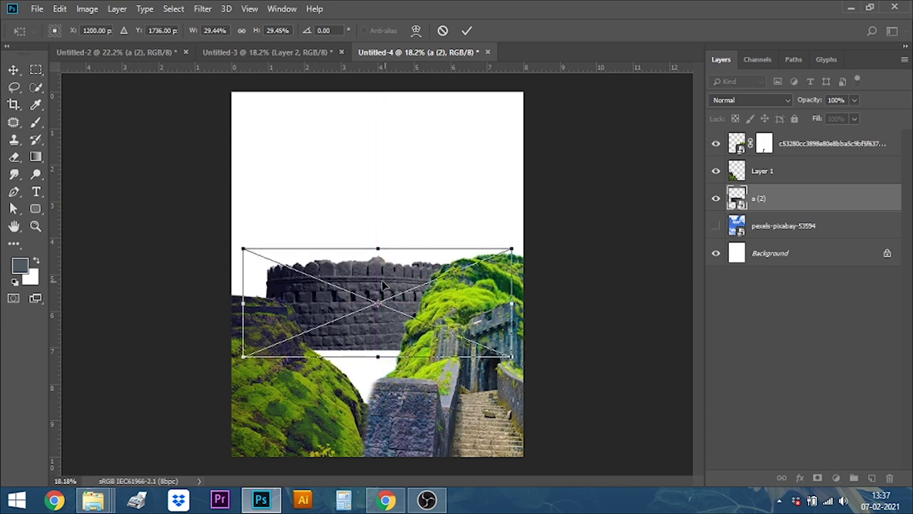
pyautogui.moveTo(379, 282); pyautogui.dragTo(379, 287)
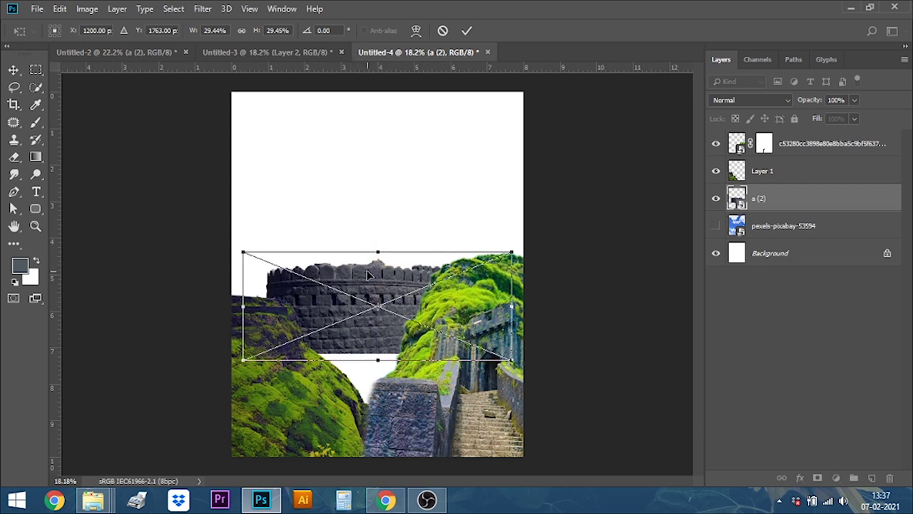
pyautogui.click(465, 33)
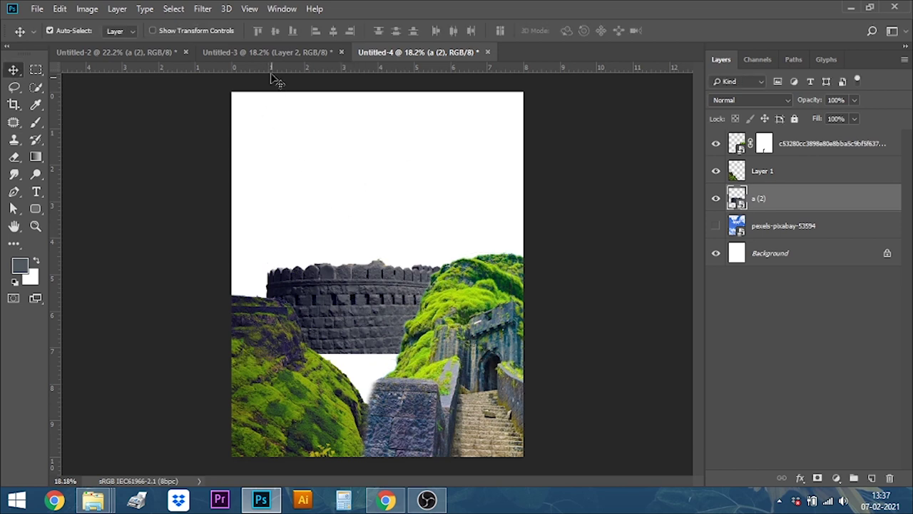
pyautogui.click(260, 53)
# Step: Bring the garlanded throne statue into the poster and scale it to about 81% above the tower
pyautogui.click(162, 56)
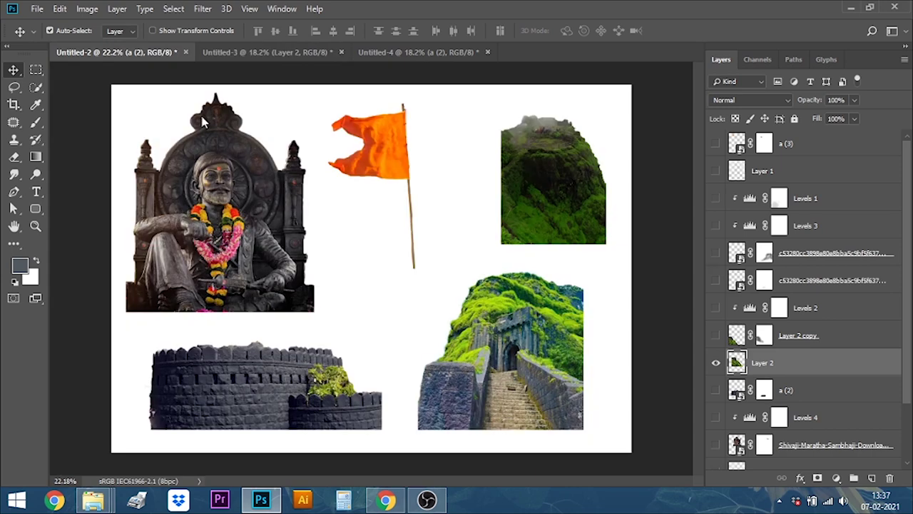
pyautogui.moveTo(218, 218)
pyautogui.mouseDown()
pyautogui.moveTo(524, 65)
pyautogui.moveTo(358, 213)
pyautogui.moveTo(378, 214)
pyautogui.moveTo(370, 214)
pyautogui.mouseUp()
pyautogui.moveTo(368, 216); pyautogui.dragTo(369, 216)
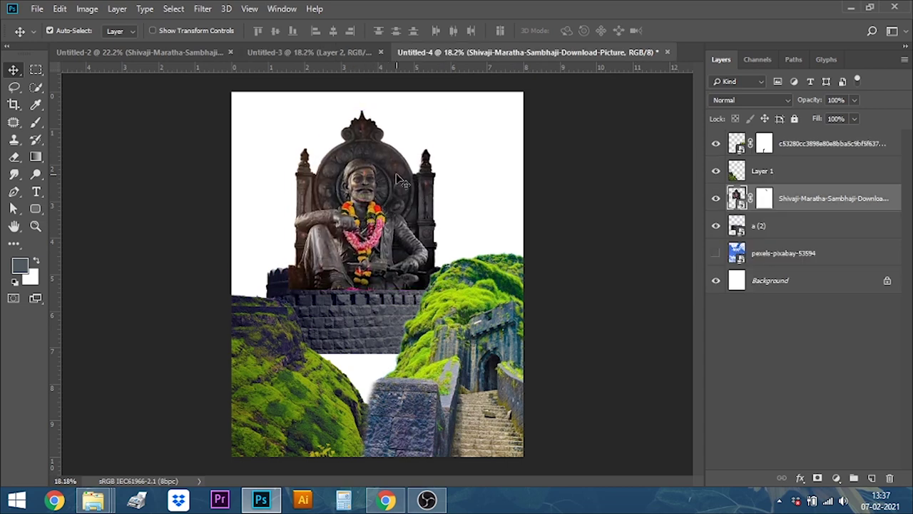
pyautogui.click(60, 9)
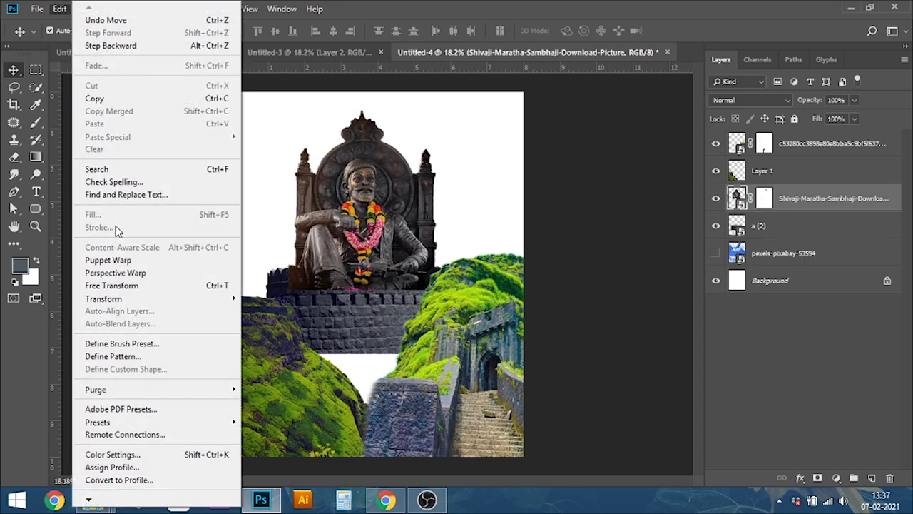
pyautogui.click(114, 286)
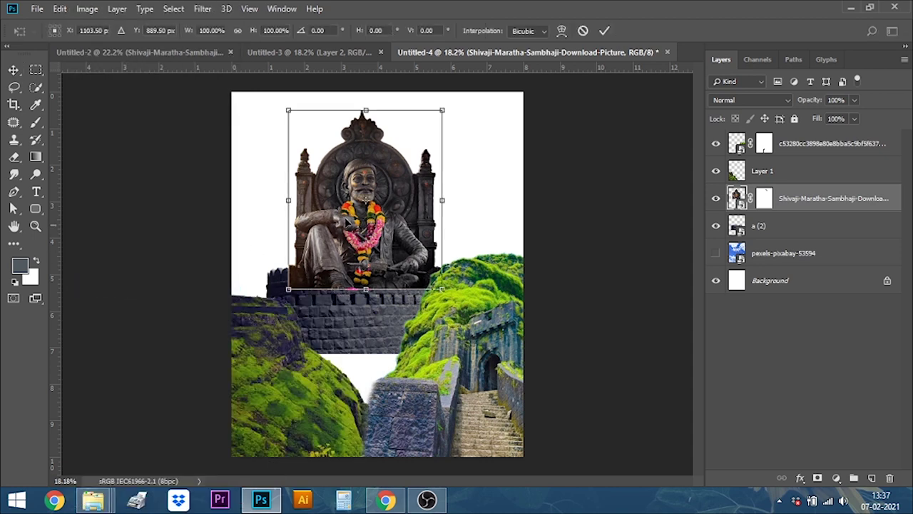
pyautogui.moveTo(442, 111); pyautogui.dragTo(428, 128)
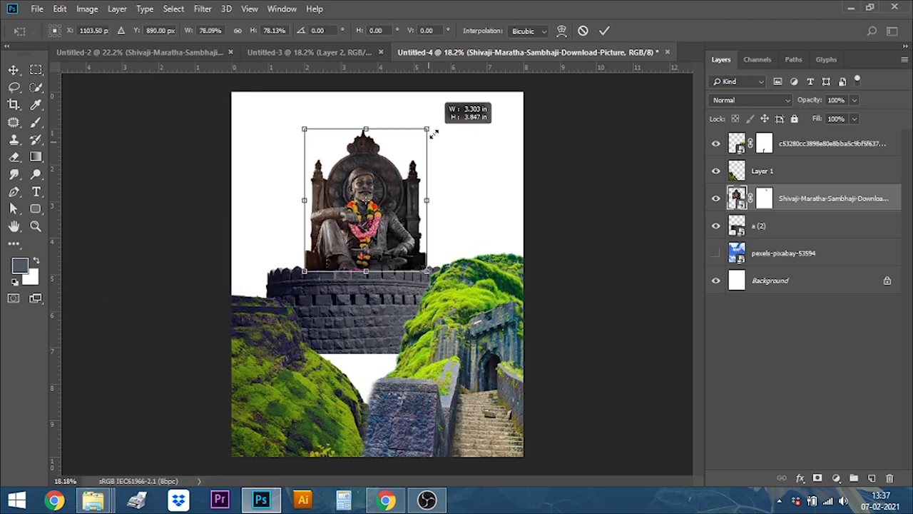
pyautogui.moveTo(373, 179); pyautogui.dragTo(373, 181)
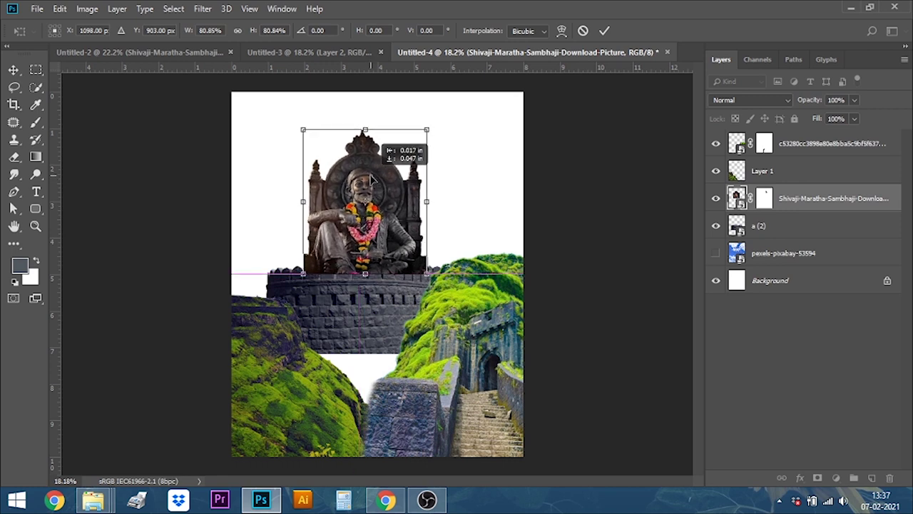
pyautogui.click(604, 32)
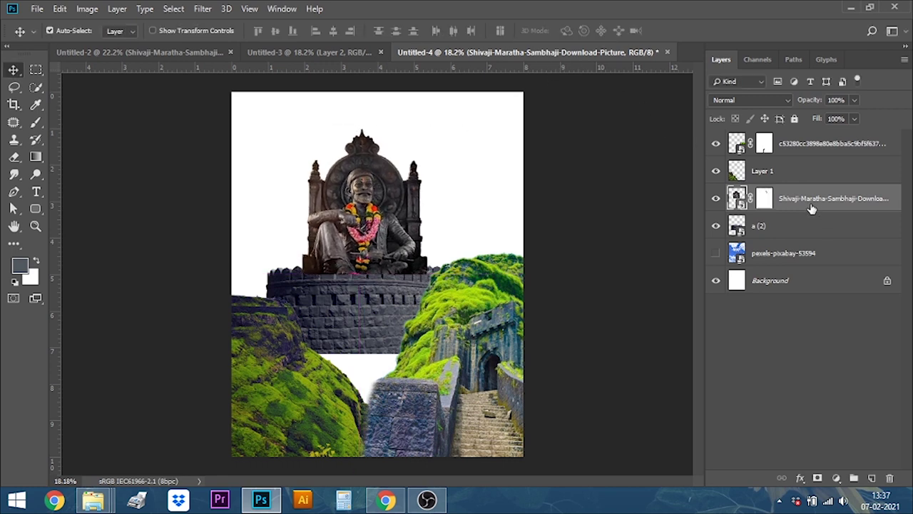
# Step: Stack the statue beneath the fort tower layer and nudge both so the statue sits atop the battlements
pyautogui.moveTo(809, 204); pyautogui.dragTo(802, 244)
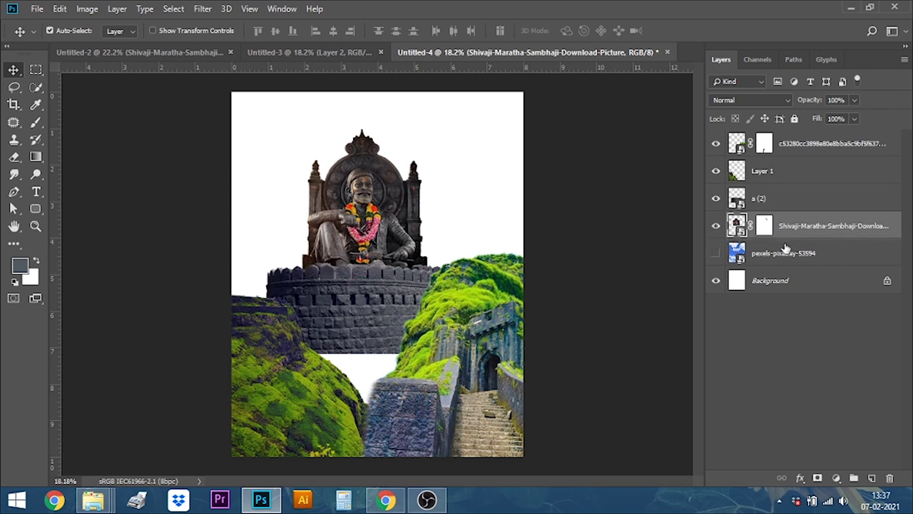
pyautogui.press('Up')
pyautogui.press('Up')
pyautogui.press('Up')
pyautogui.press('Up')
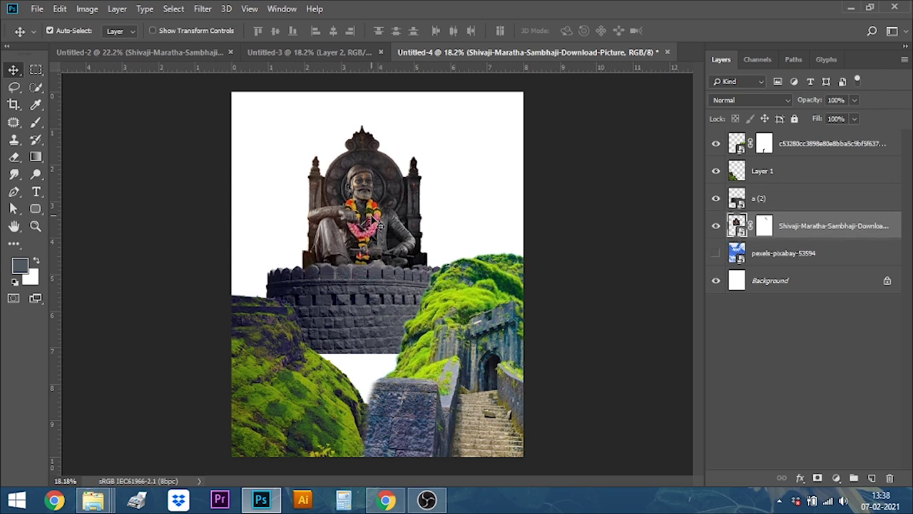
pyautogui.press('Left')
pyautogui.press('Up')
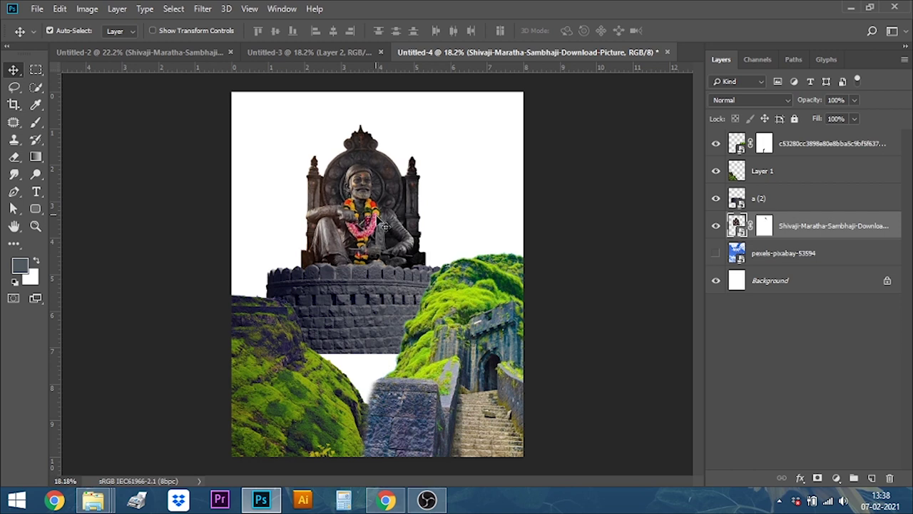
pyautogui.press('Right')
pyautogui.press('Right')
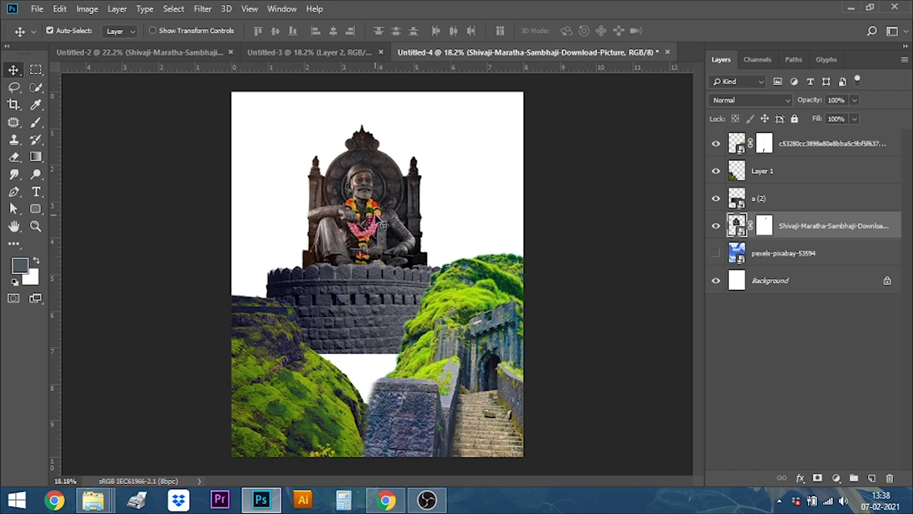
pyautogui.press('Right')
pyautogui.click(376, 309)
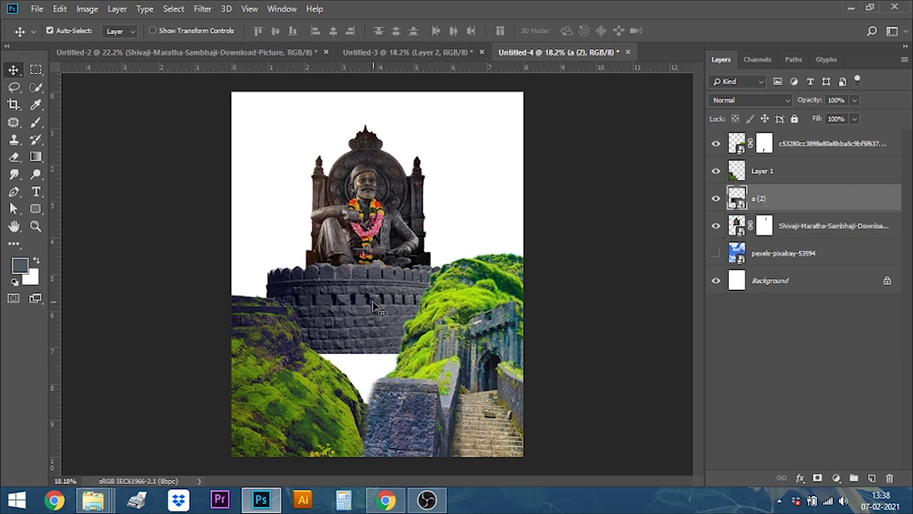
pyautogui.press('Right')
pyautogui.press('Right')
pyautogui.press('Right')
pyautogui.press('Right')
pyautogui.press('Right')
pyautogui.click(371, 214)
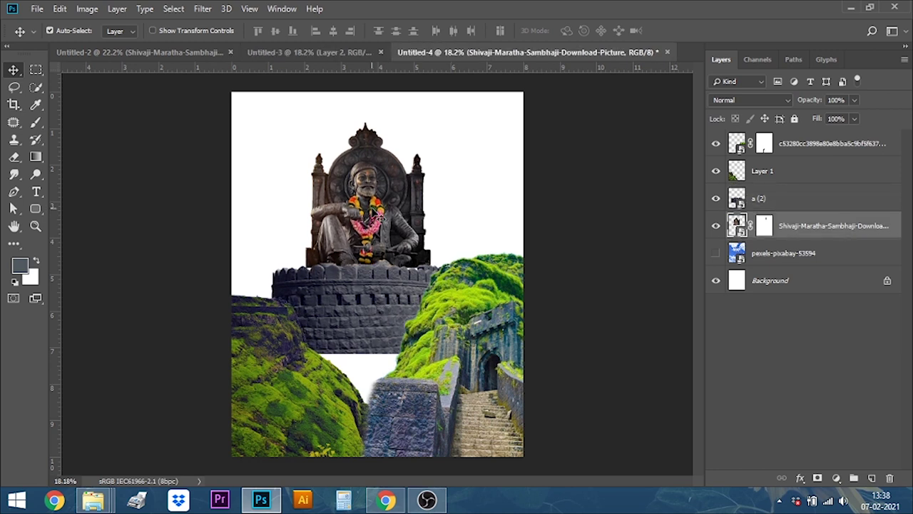
pyautogui.hotkey('shift', 'Down')
pyautogui.hotkey('shift', 'Down')
pyautogui.hotkey('shift', 'Down')
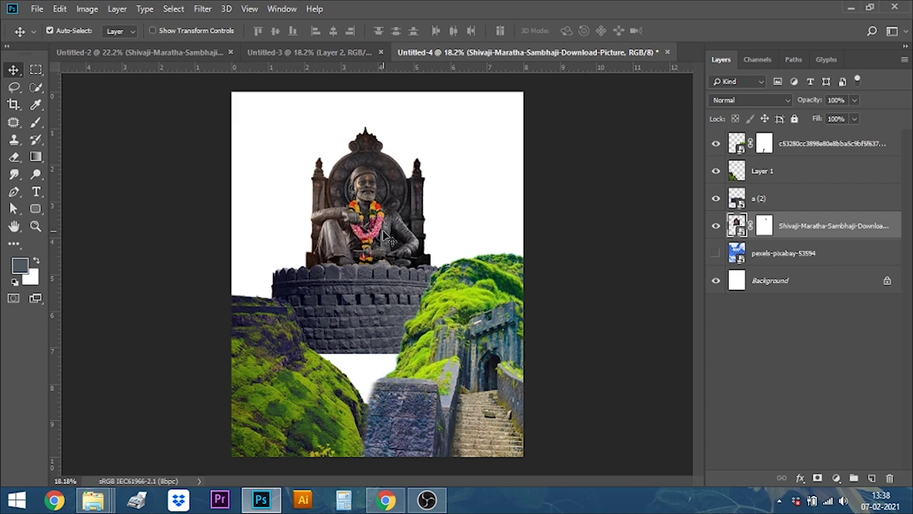
pyautogui.scroll(2, 356, 360)
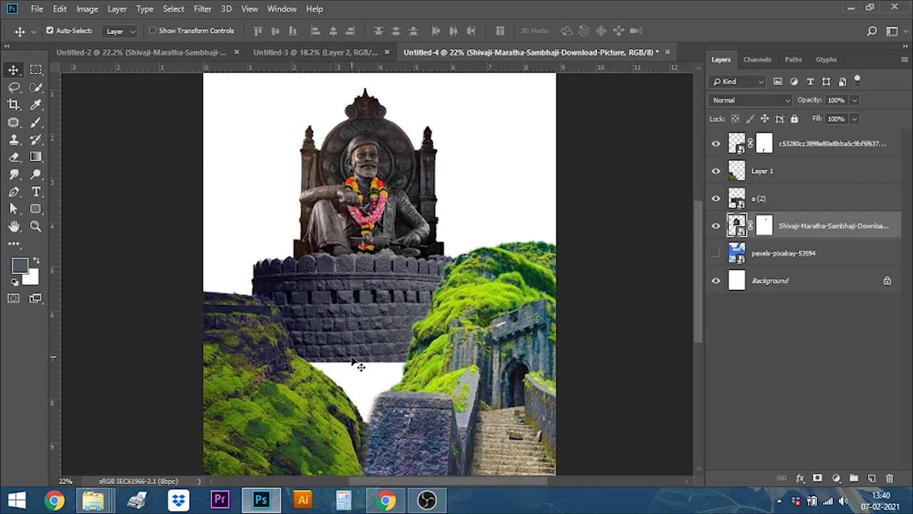
pyautogui.click(762, 202)
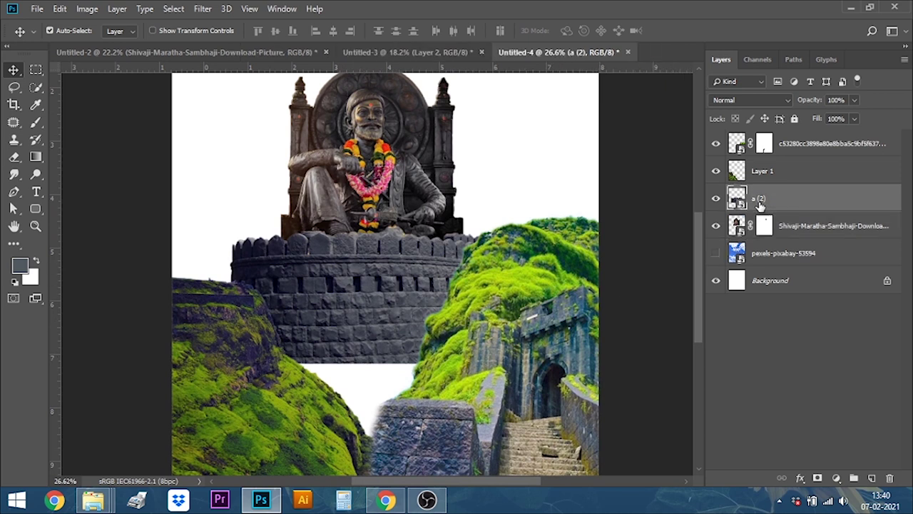
# Step: Mask the fort tower layer and paint black to fade its lower edge into the hills
pyautogui.click(817, 478)
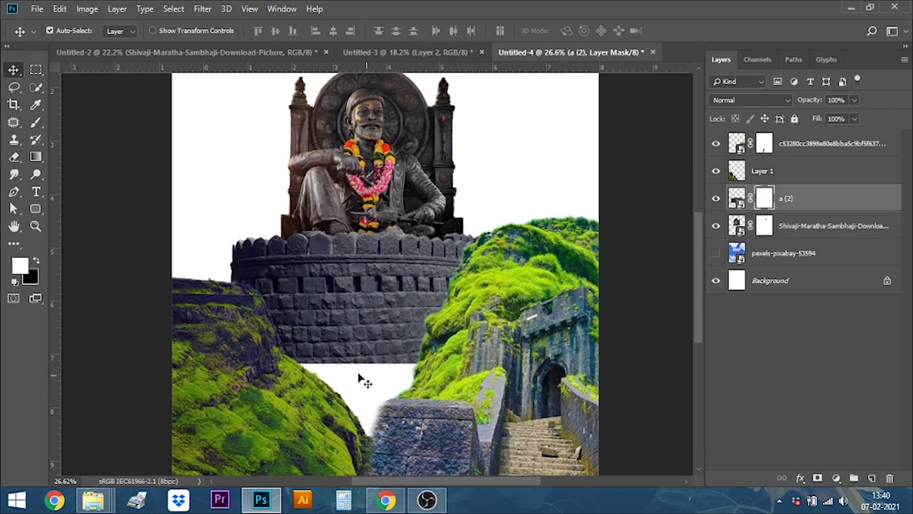
pyautogui.click(36, 122)
pyautogui.scroll(1, 377, 373)
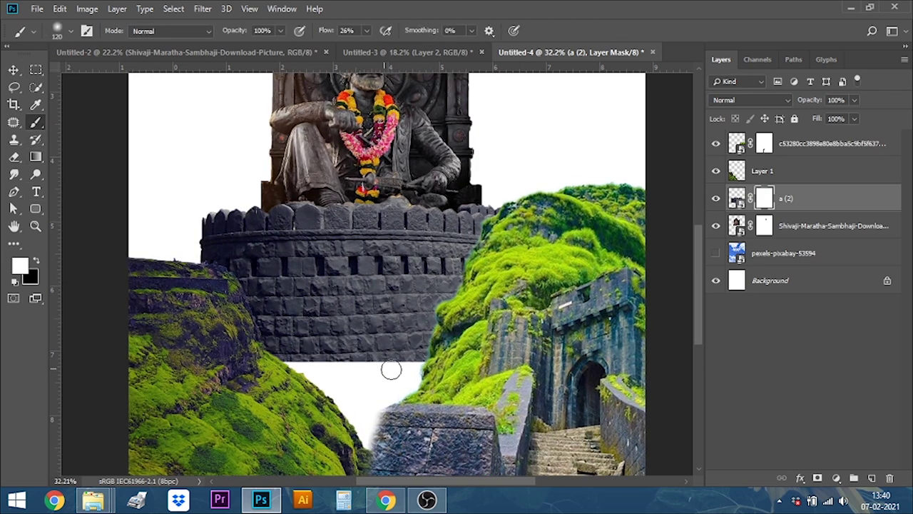
pyautogui.click(37, 262)
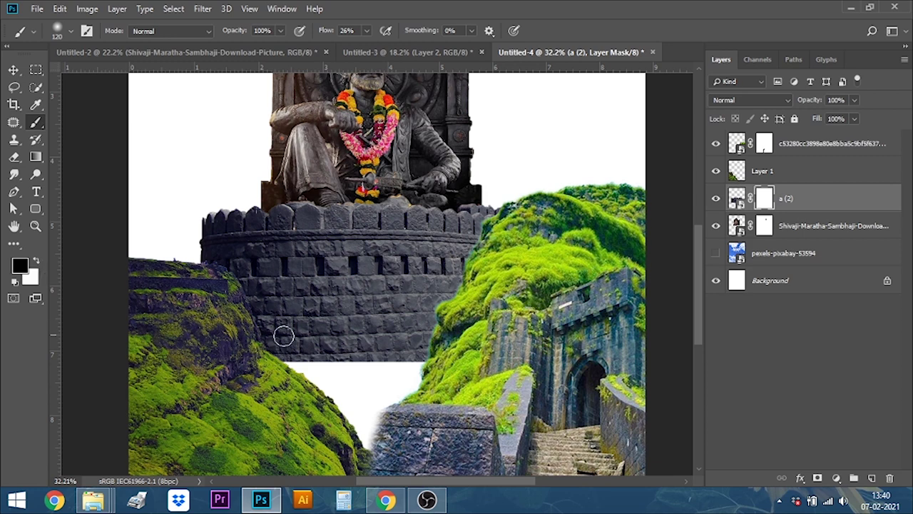
pyautogui.moveTo(418, 367); pyautogui.dragTo(374, 370)
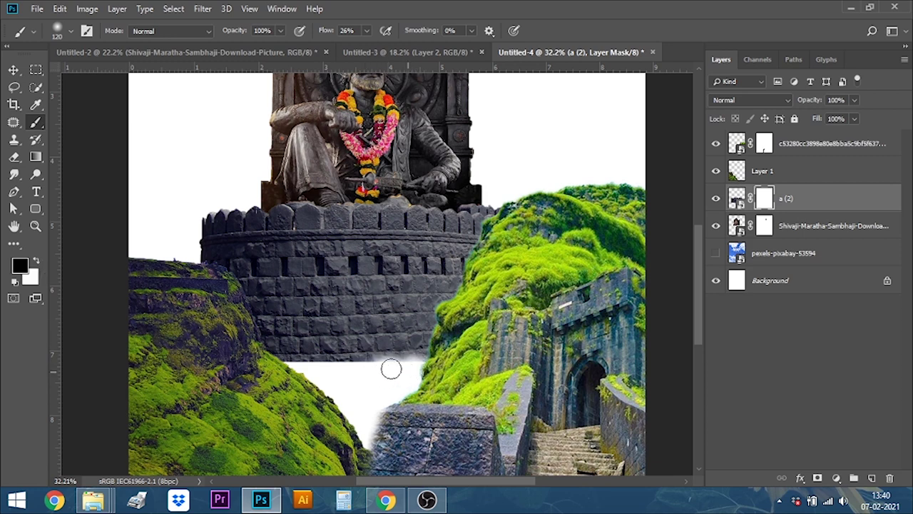
pyautogui.moveTo(388, 363); pyautogui.dragTo(300, 364)
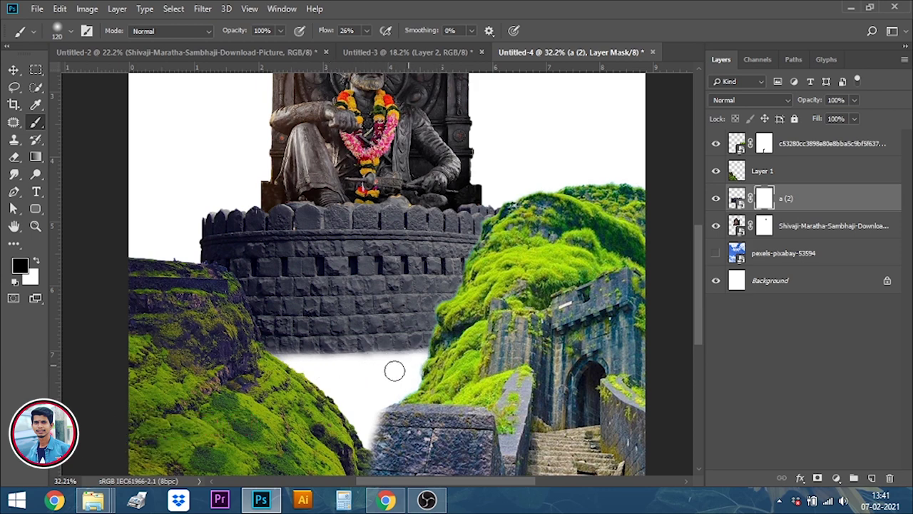
pyautogui.scroll(-1, 385, 371)
pyautogui.scroll(-2, 382, 371)
pyautogui.scroll(-1, 384, 373)
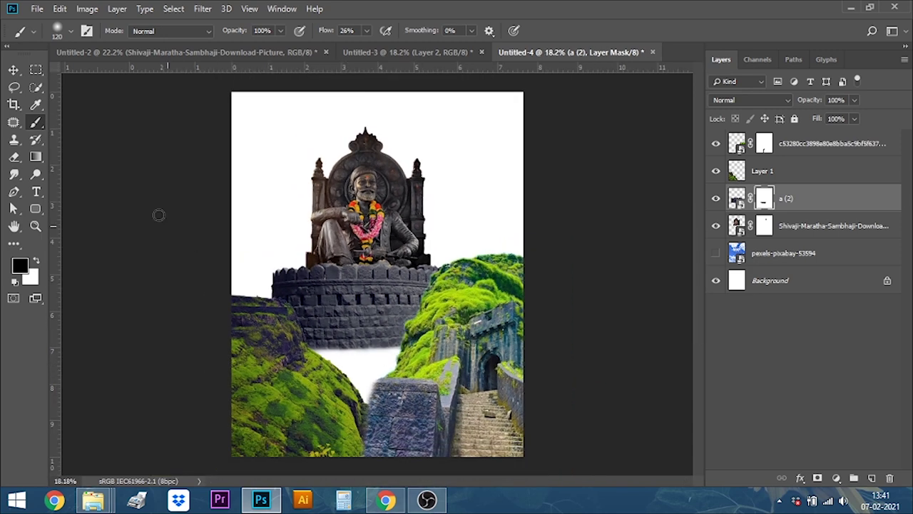
pyautogui.click(12, 69)
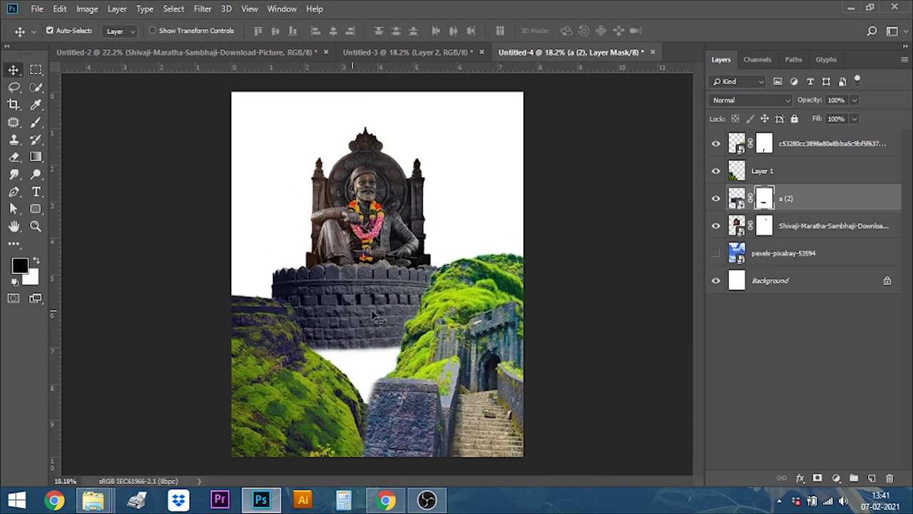
# Step: Show the blue pexels sky layer, adjust the fortress position, and add an empty Layer 2 on top
pyautogui.click(716, 254)
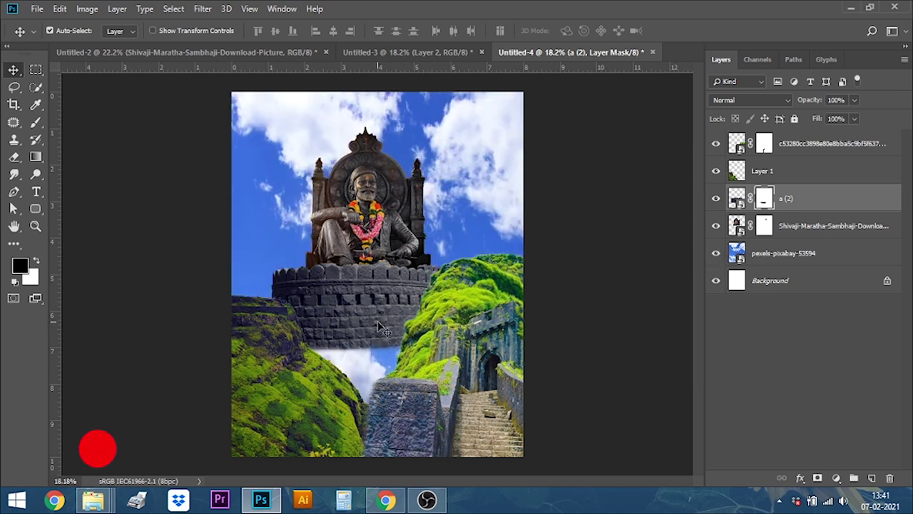
pyautogui.moveTo(369, 317); pyautogui.dragTo(371, 327)
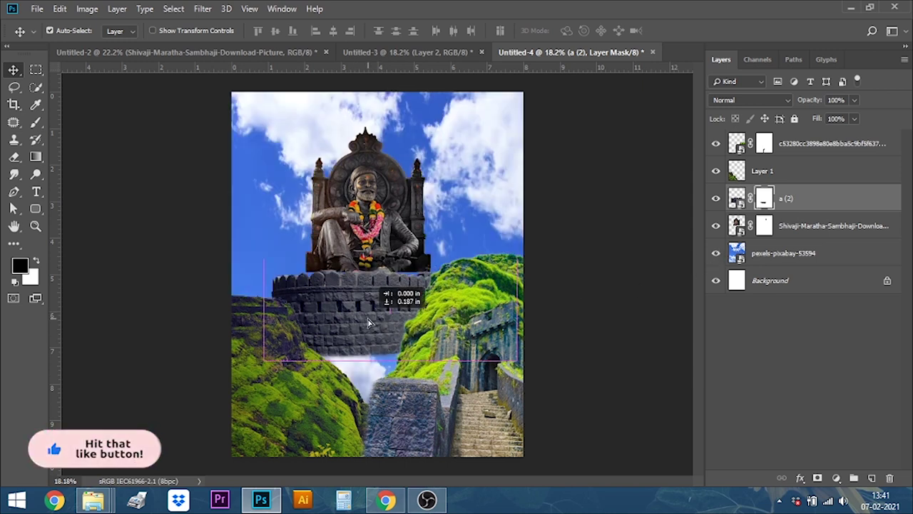
pyautogui.hotkey('ctrl', 'z')
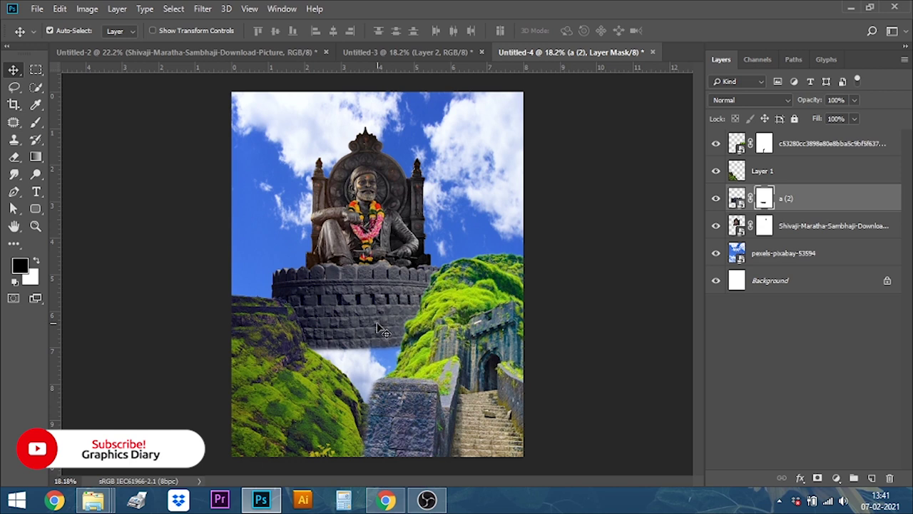
pyautogui.hotkey('ctrl', 'z')
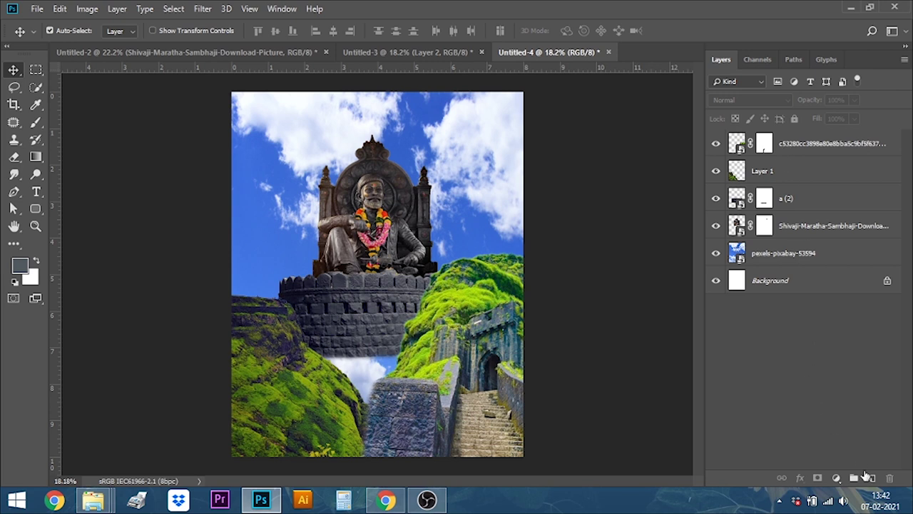
pyautogui.click(872, 478)
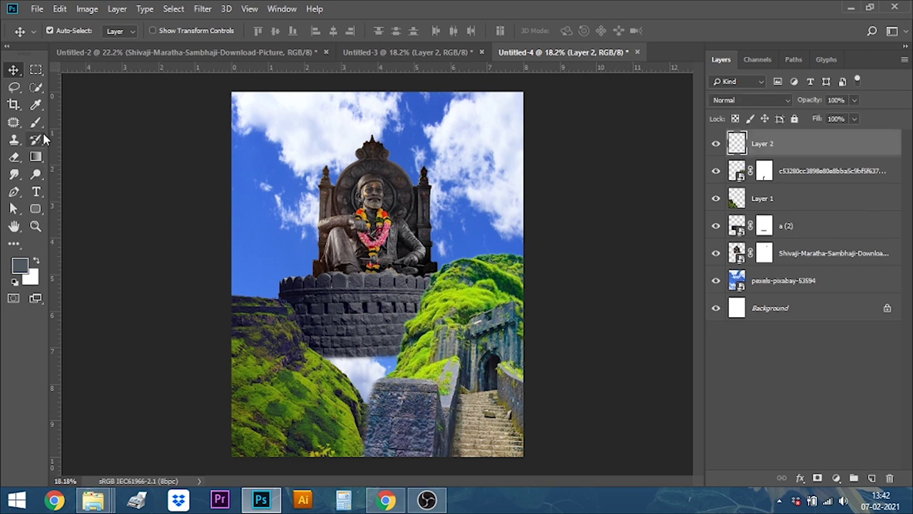
# Step: Sample a pale cloud colour from the sky with the Eyedropper
pyautogui.click(35, 104)
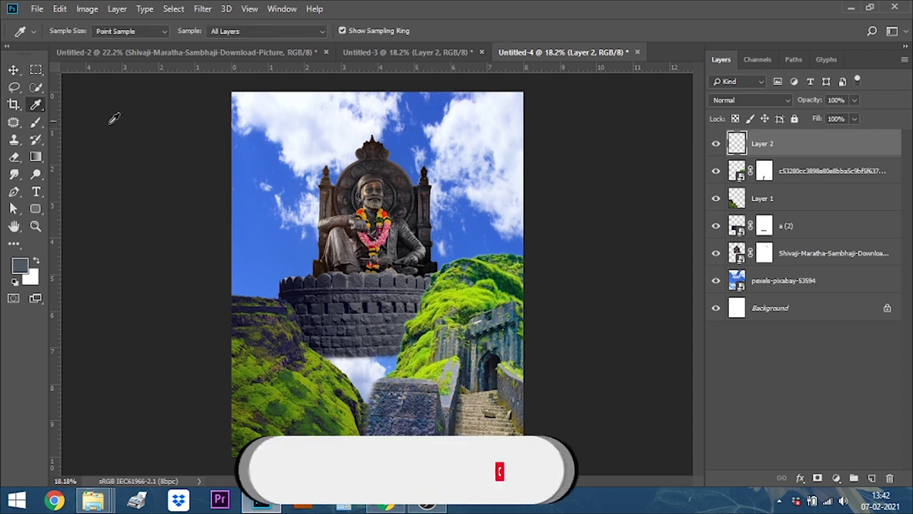
pyautogui.click(305, 144)
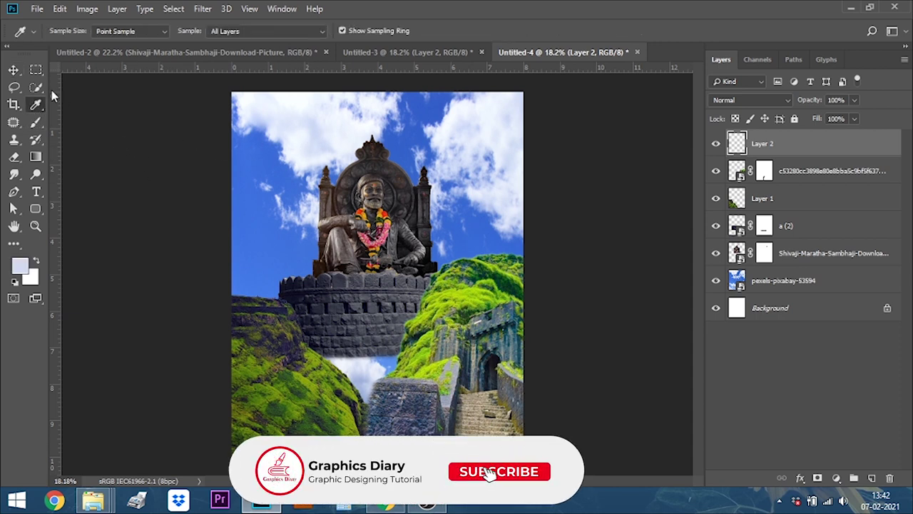
pyautogui.click(36, 121)
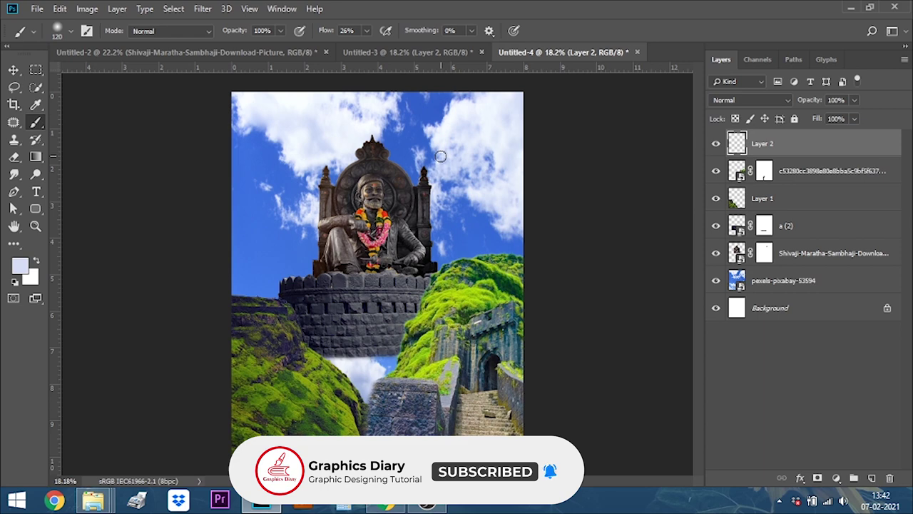
# Step: Choose the 300 px 'cloud' brush preset from the Cloud folder and raise flow to 100%
pyautogui.rightClick(440, 156)
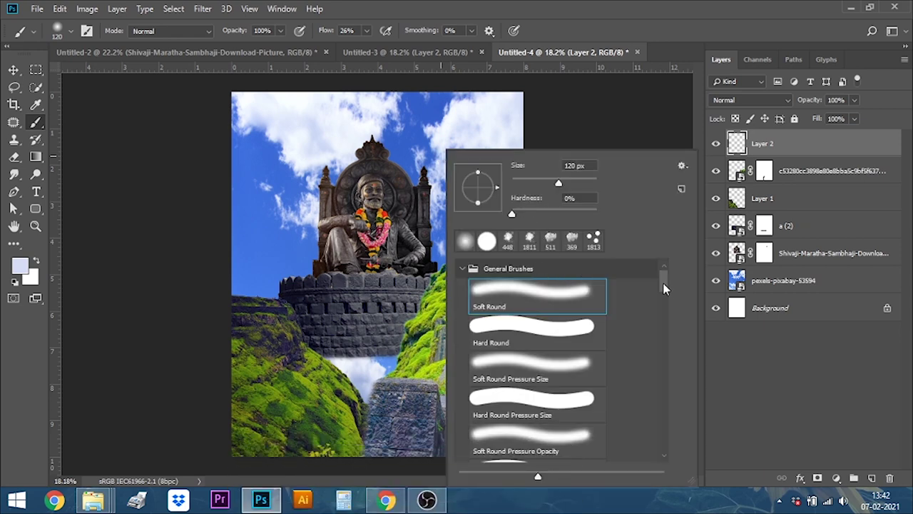
pyautogui.moveTo(662, 283); pyautogui.dragTo(667, 400)
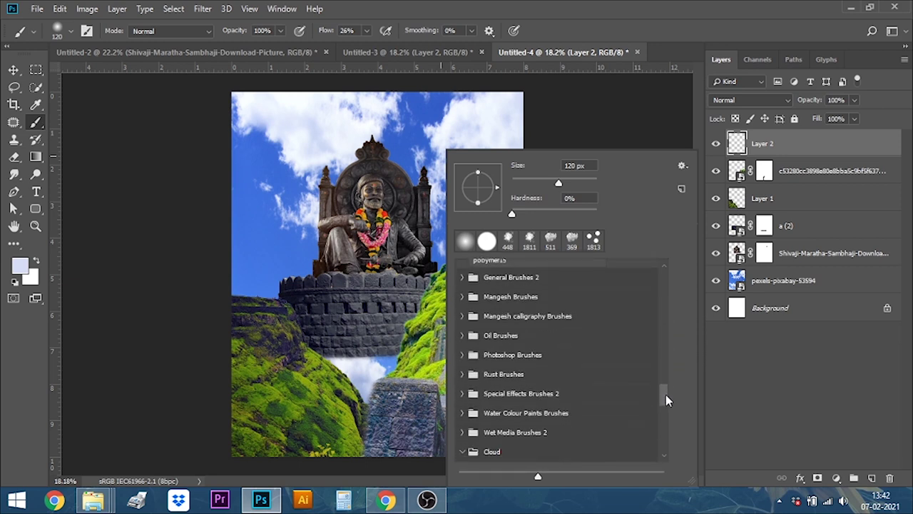
pyautogui.moveTo(666, 399); pyautogui.dragTo(665, 413)
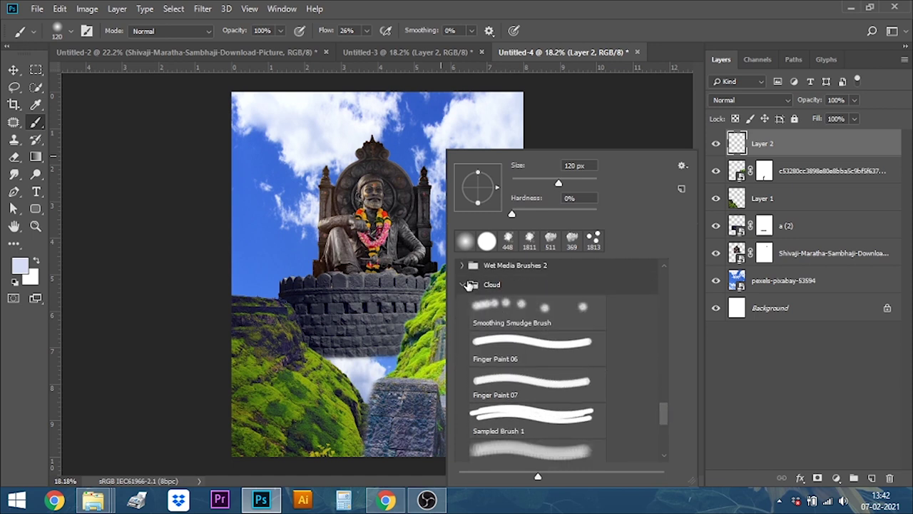
pyautogui.click(465, 285)
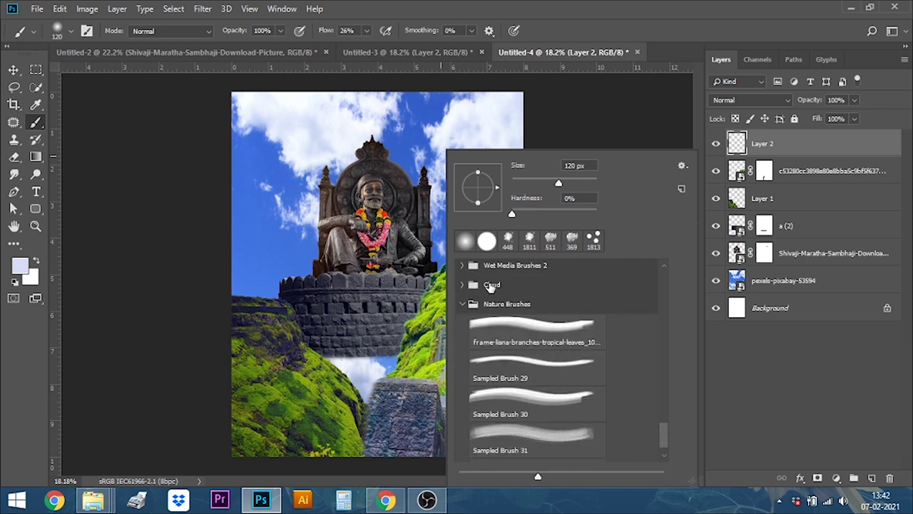
pyautogui.click(463, 285)
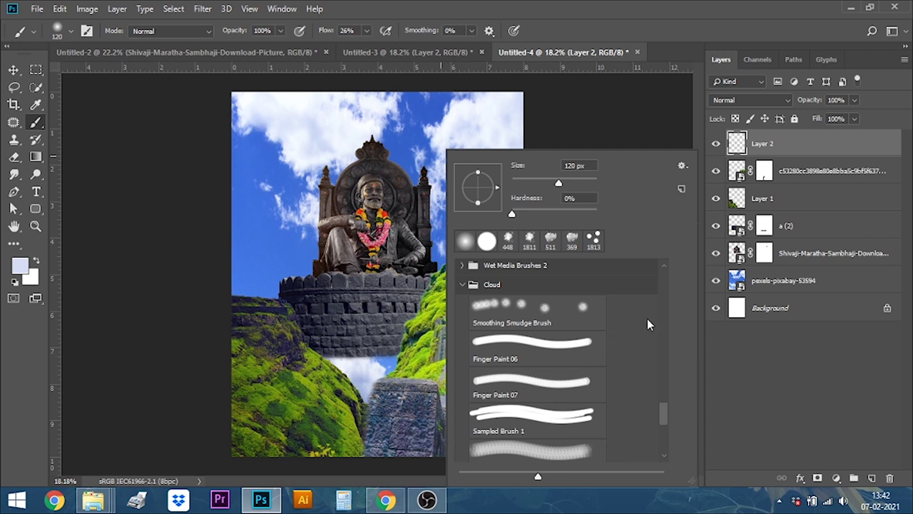
pyautogui.scroll(-2, 662, 421)
pyautogui.scroll(-2, 657, 423)
pyautogui.click(511, 351)
pyautogui.click(243, 145)
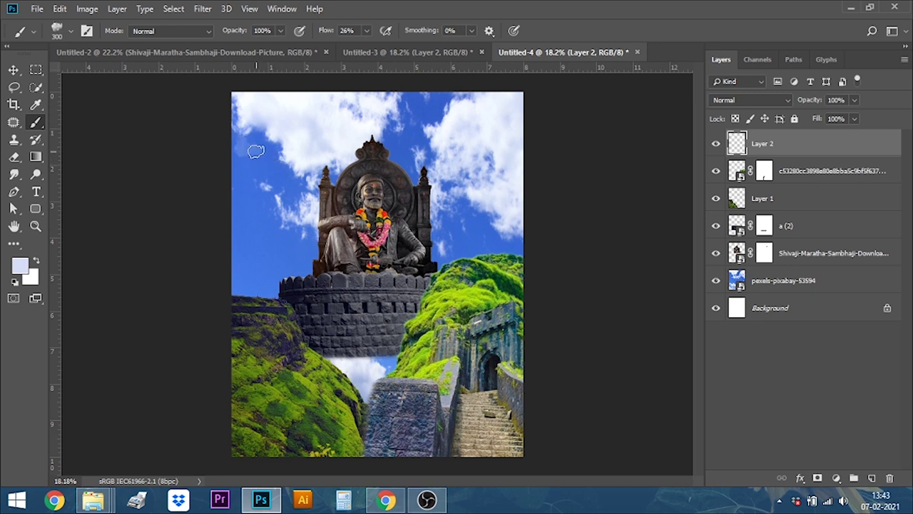
pyautogui.click(366, 30)
# Step: Set brush flow to 100%, enlarge the cloud brush to 1102 px, and stamp clouds around the sky and statue
pyautogui.moveTo(368, 46); pyautogui.dragTo(419, 52)
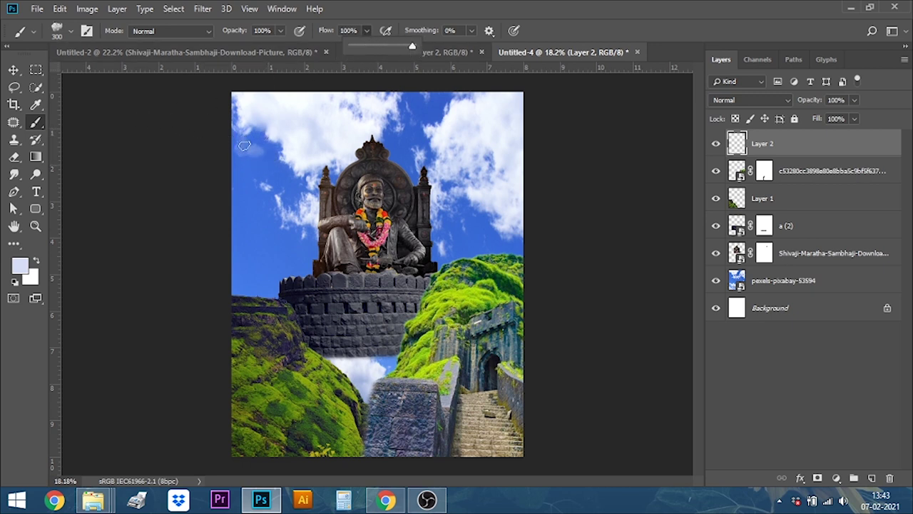
pyautogui.rightClick(301, 135)
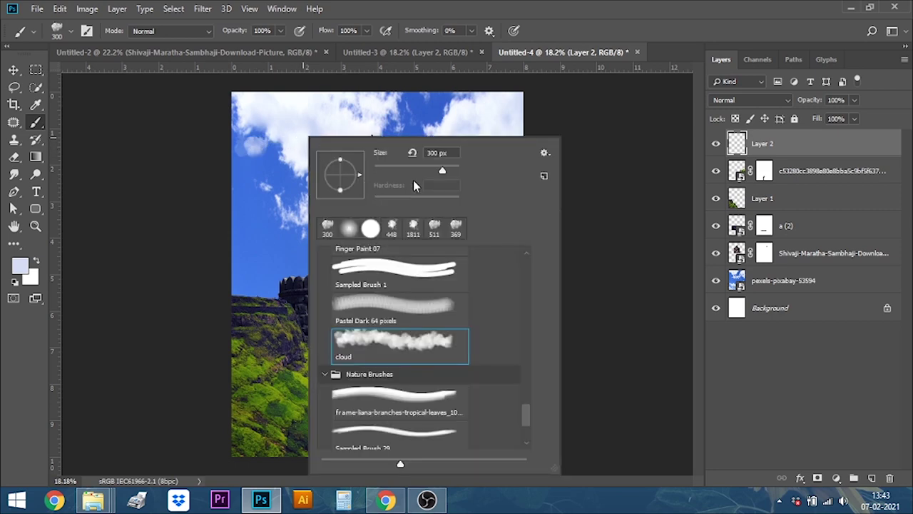
pyautogui.moveTo(449, 173); pyautogui.dragTo(456, 173)
pyautogui.click(268, 178)
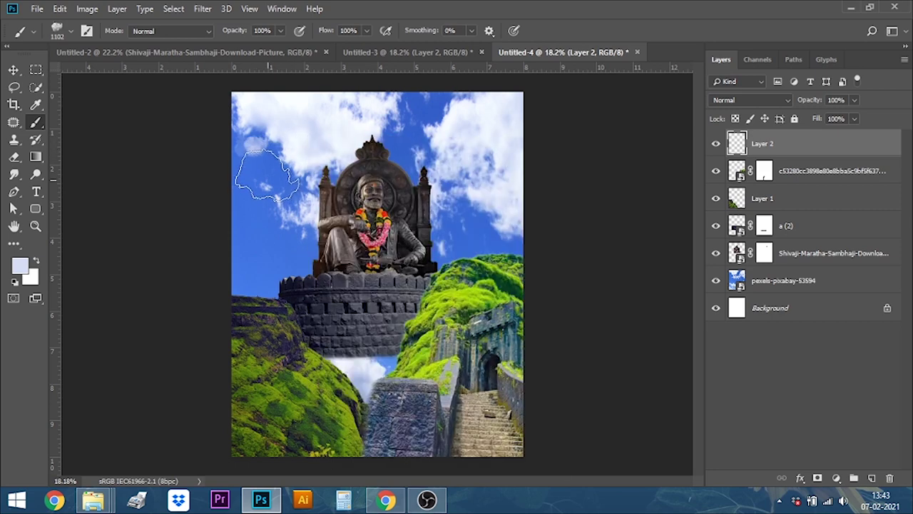
pyautogui.click(264, 234)
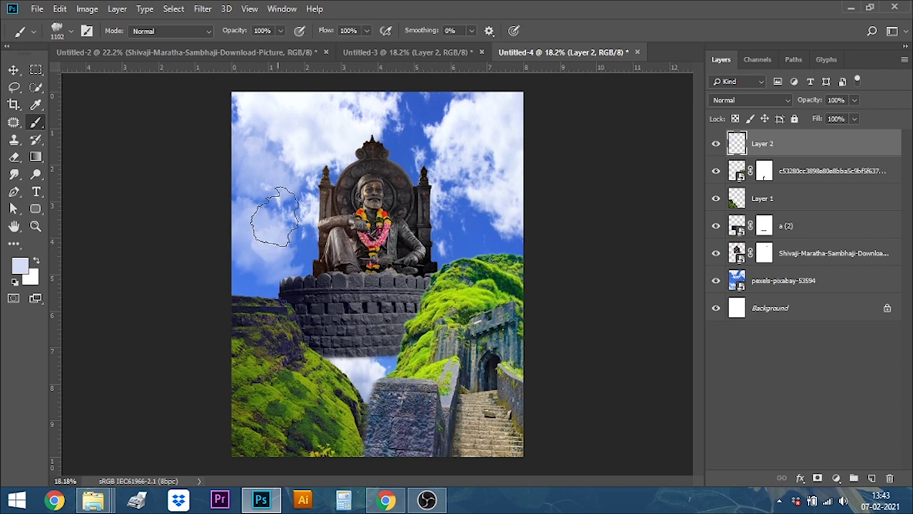
pyautogui.click(424, 113)
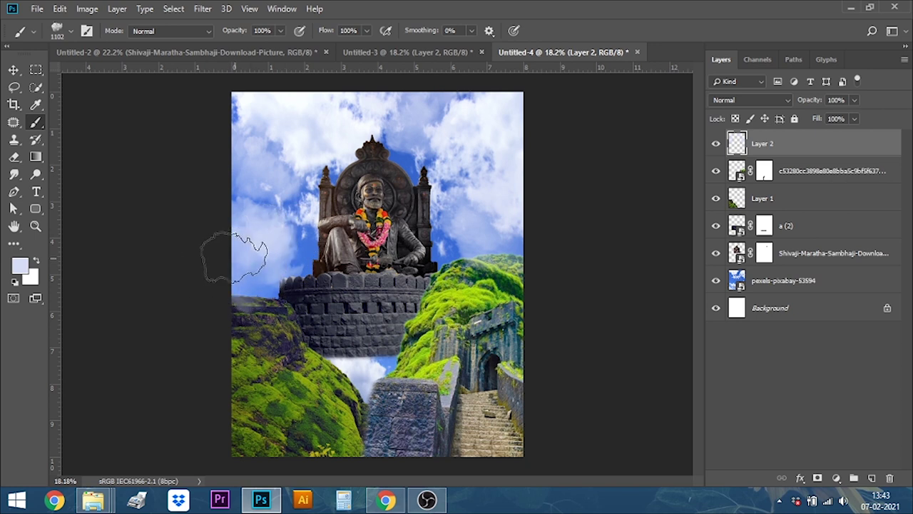
pyautogui.click(286, 247)
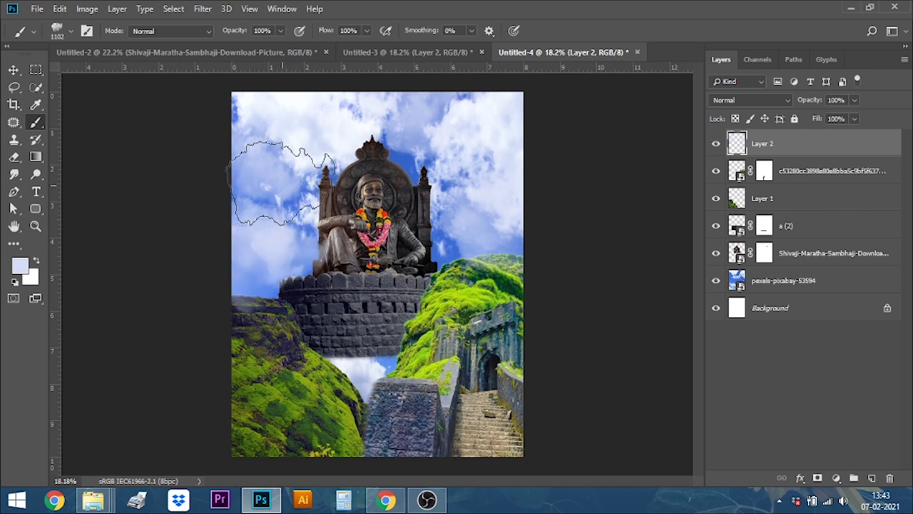
pyautogui.click(330, 133)
# Step: Shrink the cloud brush and sample the sky blue colour from the image
pyautogui.press('[')
pyautogui.press('[')
pyautogui.press('[')
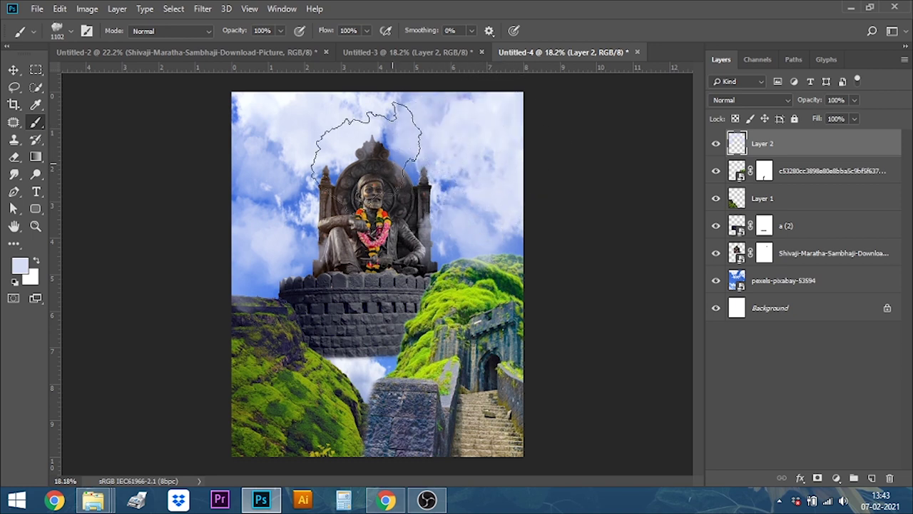
pyautogui.click(36, 104)
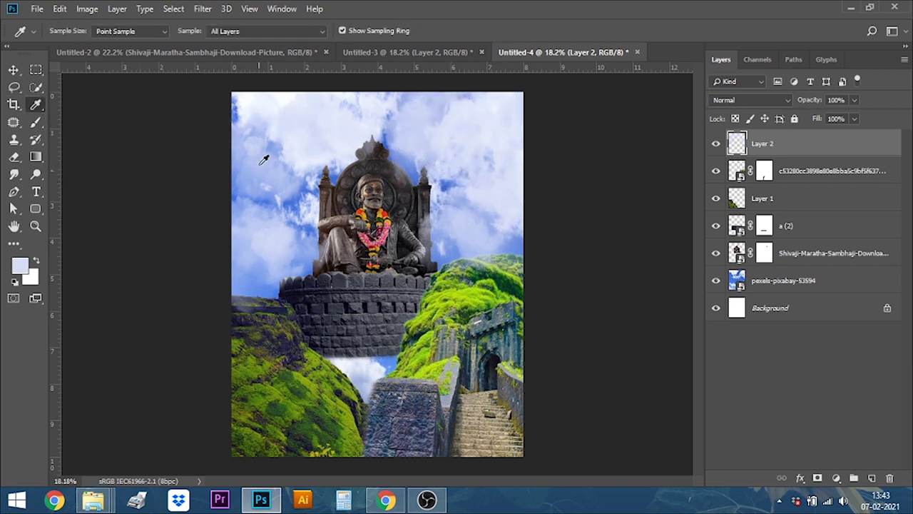
pyautogui.click(299, 187)
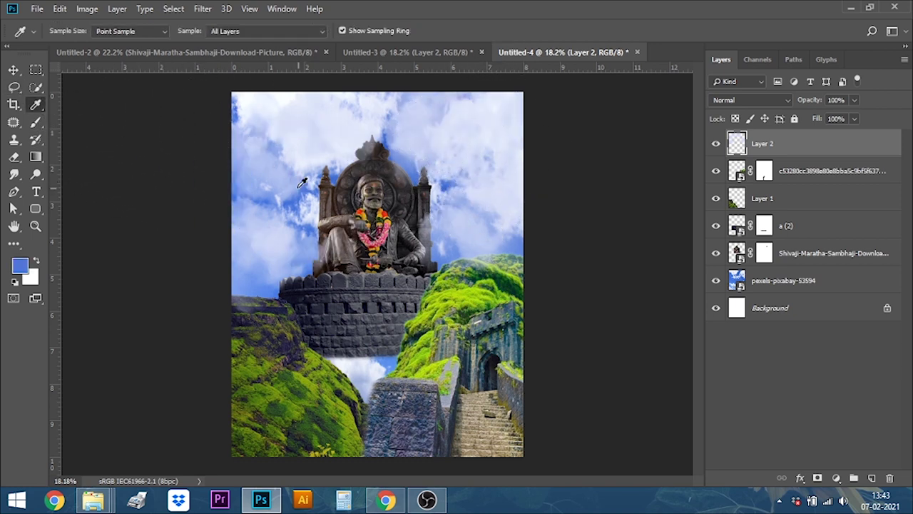
pyautogui.click(37, 123)
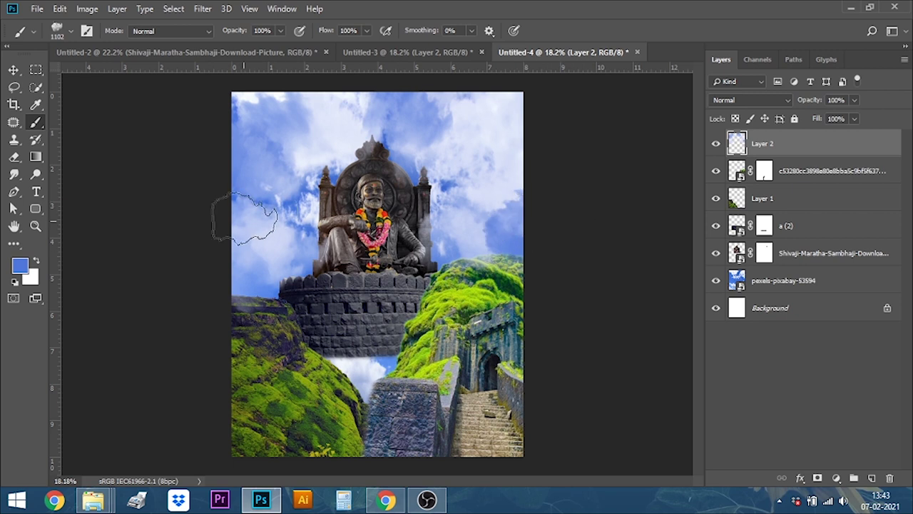
pyautogui.rightClick(485, 145)
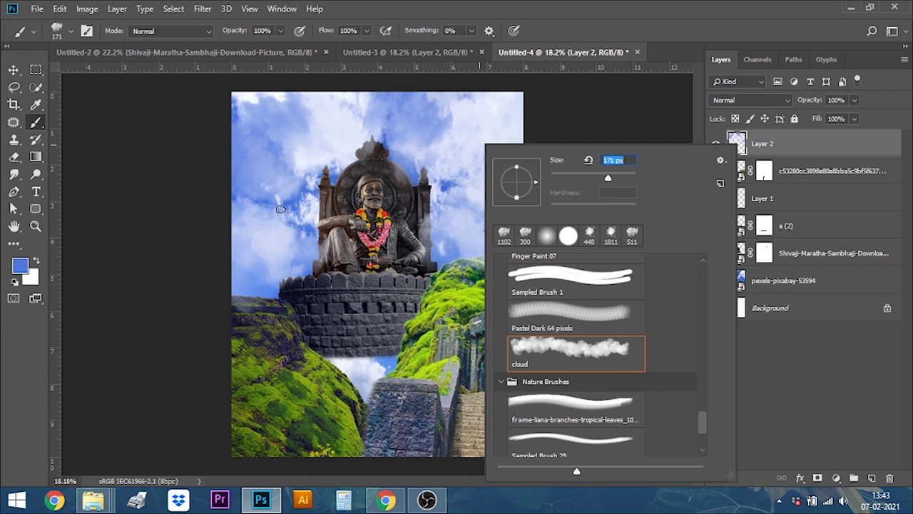
pyautogui.click(281, 209)
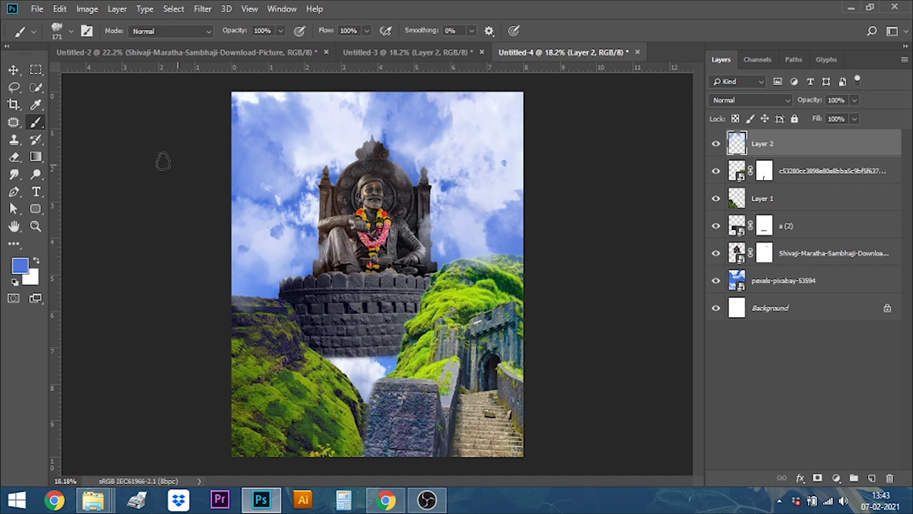
pyautogui.click(36, 104)
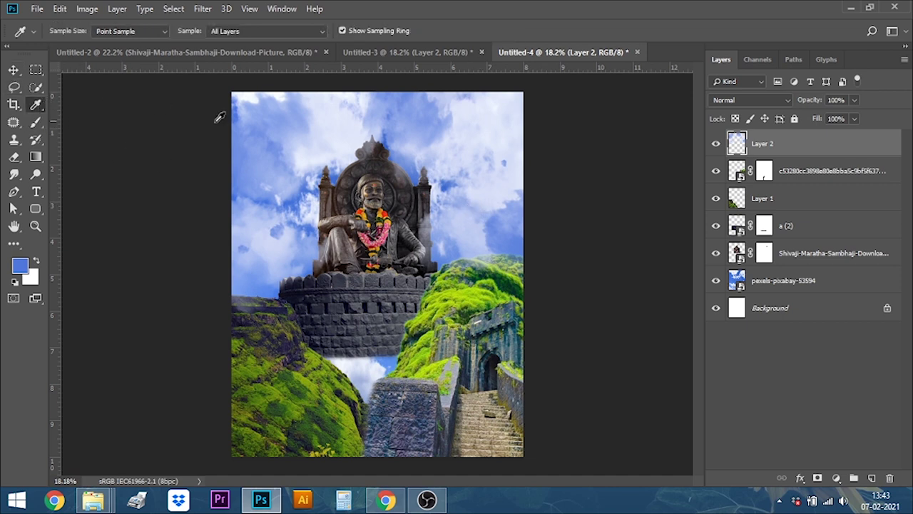
pyautogui.click(36, 121)
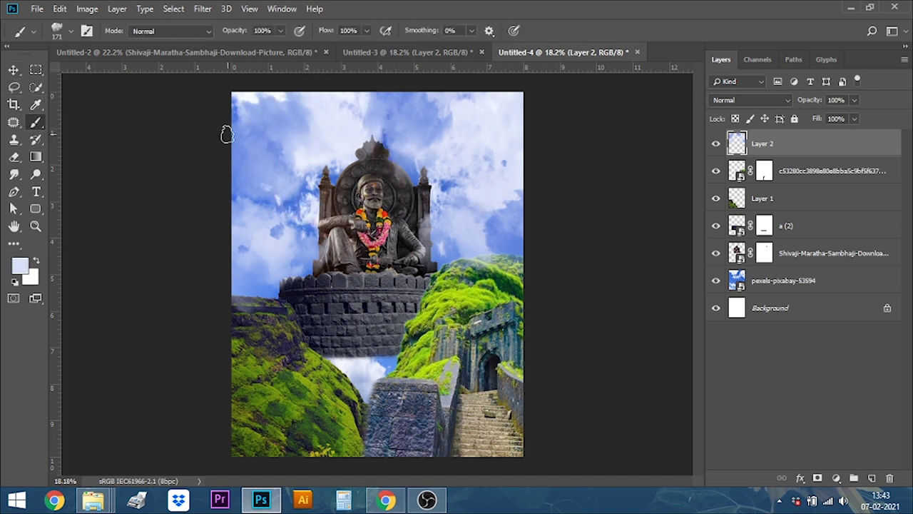
# Step: Enlarge the cloud brush slightly, paint a cloud into the gap below the tower, then undo two strokes
pyautogui.rightClick(243, 132)
pyautogui.moveTo(404, 161); pyautogui.dragTo(405, 162)
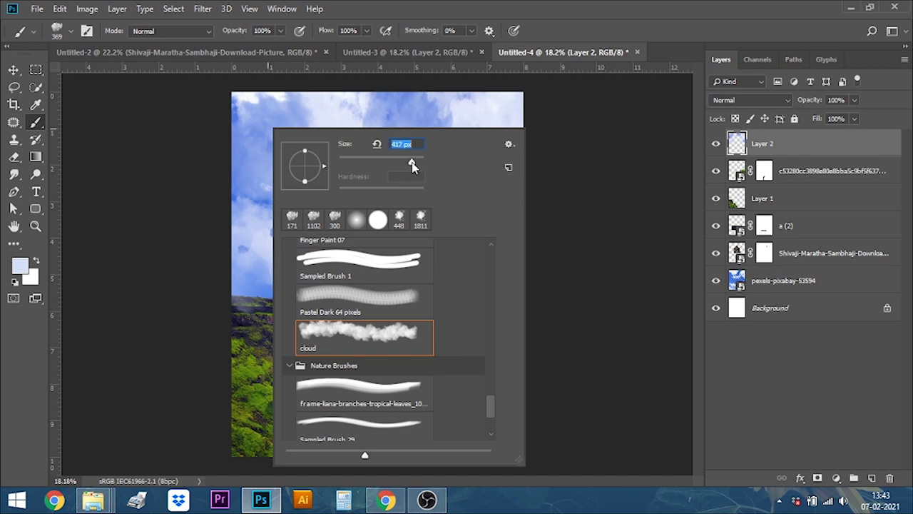
pyautogui.click(254, 126)
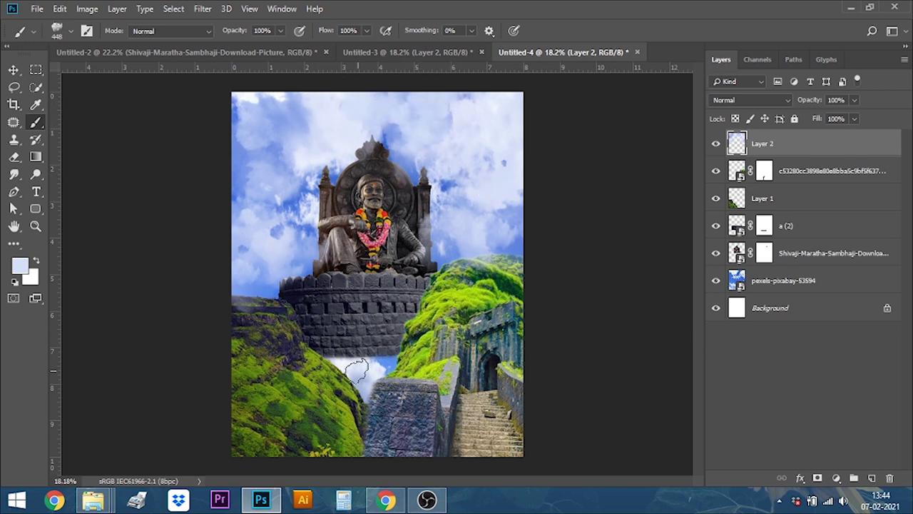
pyautogui.click(379, 367)
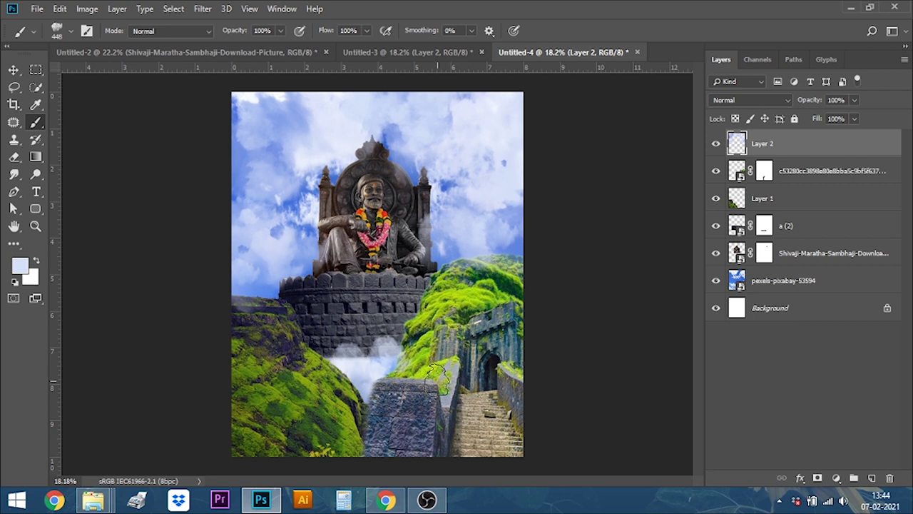
pyautogui.hotkey('ctrl', 'z')
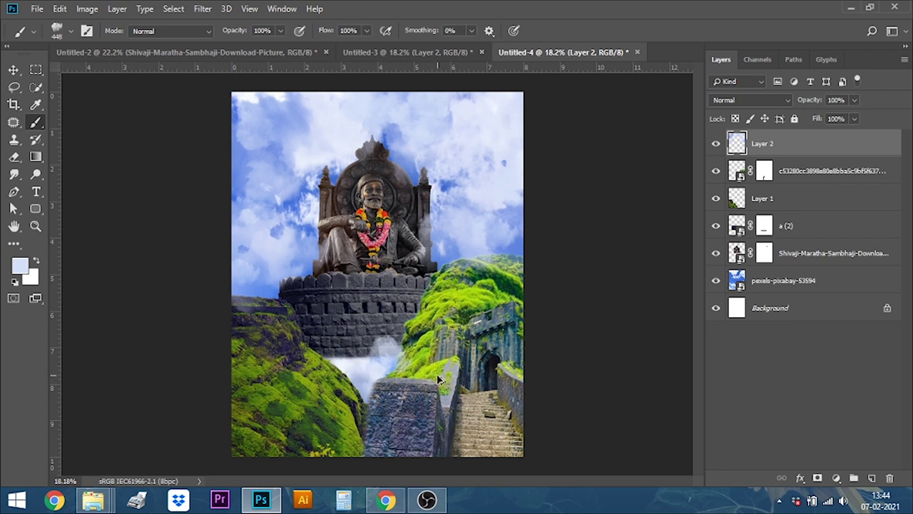
pyautogui.hotkey('ctrl', 'z')
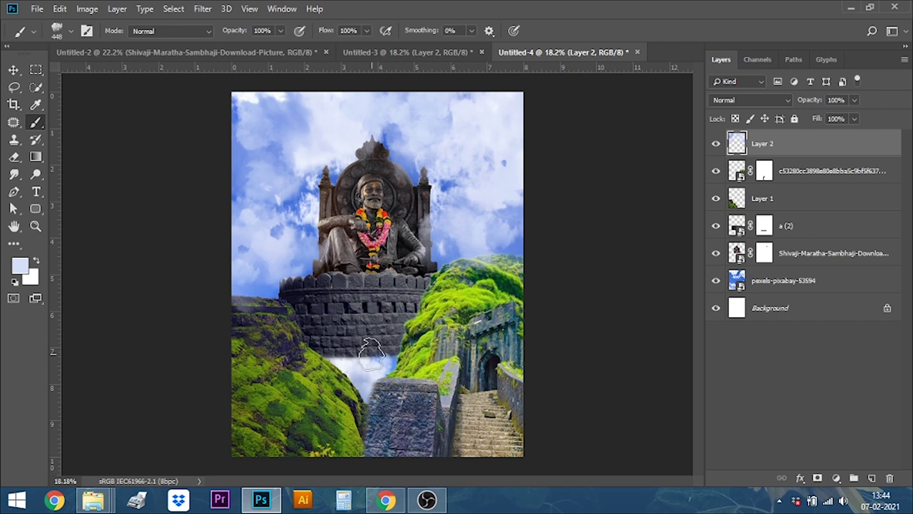
pyautogui.rightClick(471, 147)
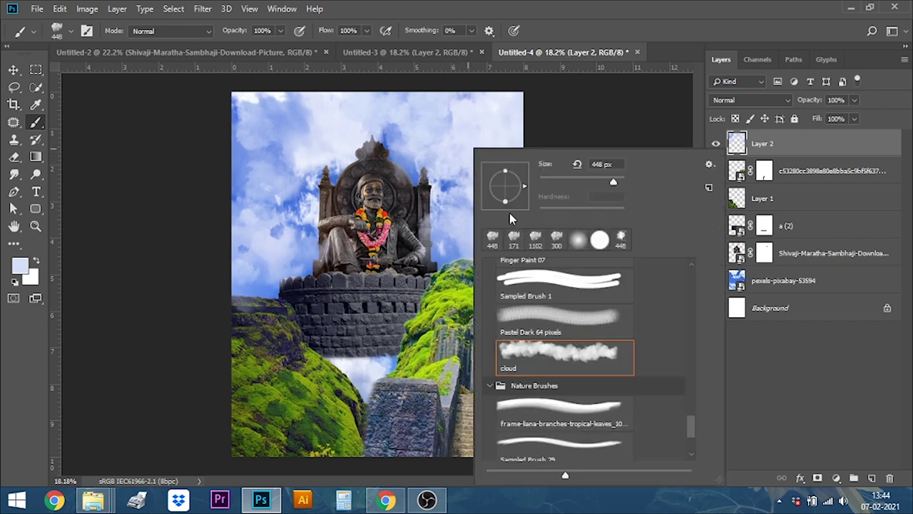
# Step: Try the pbbymef4, pbbymef10 and pbbymef14 fog brushes in Fog Brushes 4, then settle on pbbymef13
pyautogui.moveTo(690, 433); pyautogui.dragTo(675, 327)
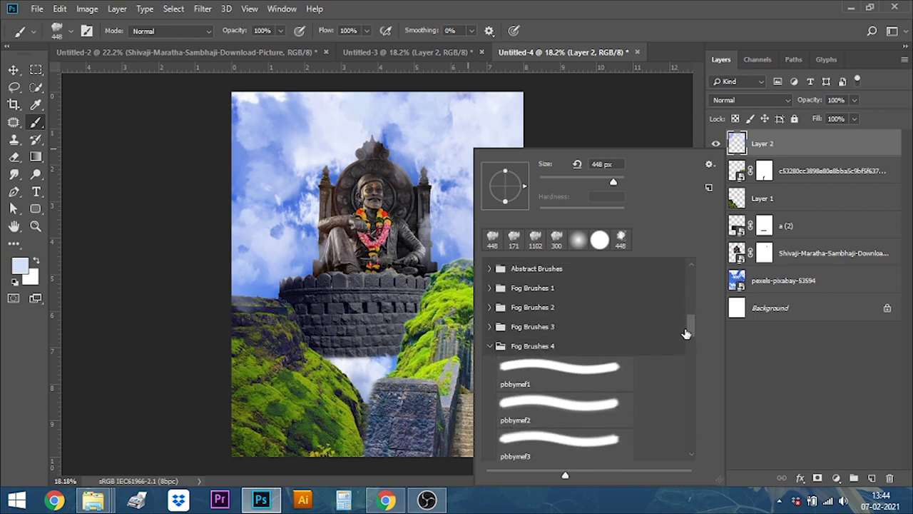
pyautogui.moveTo(686, 333); pyautogui.dragTo(690, 344)
pyautogui.click(573, 378)
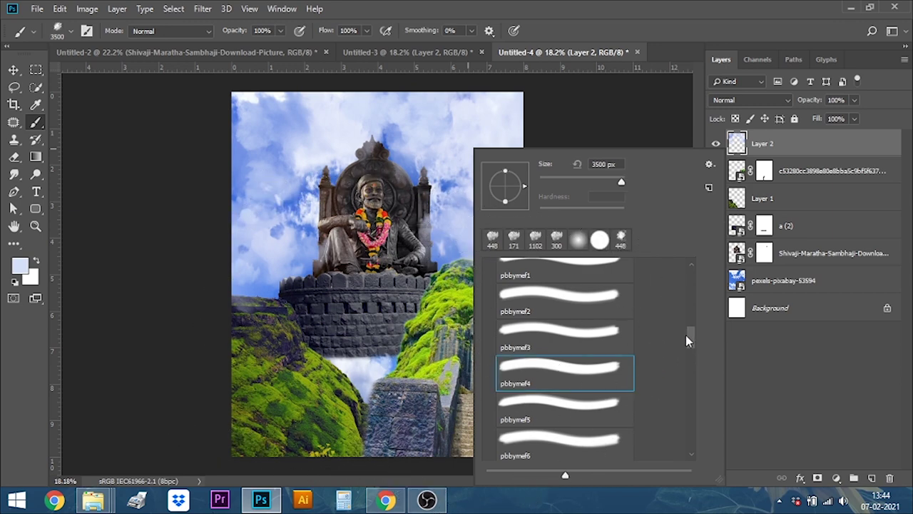
pyautogui.moveTo(686, 341); pyautogui.dragTo(689, 359)
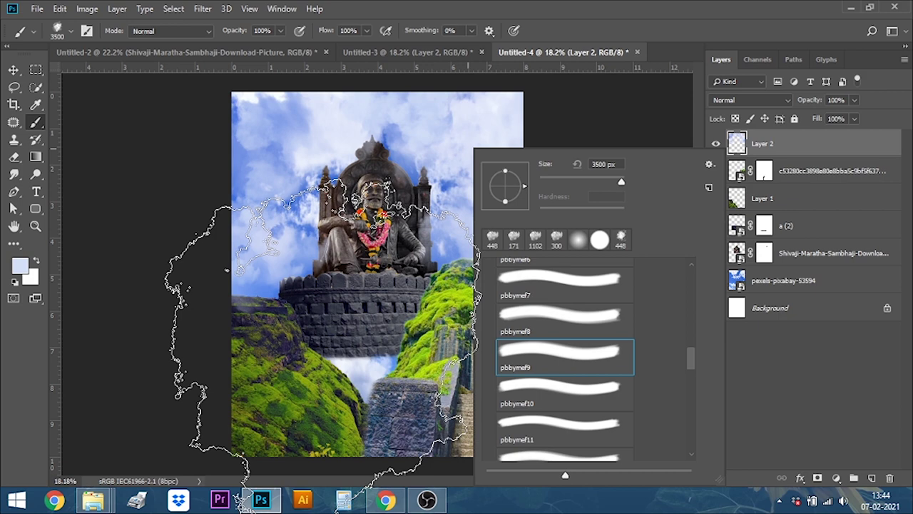
pyautogui.click(580, 396)
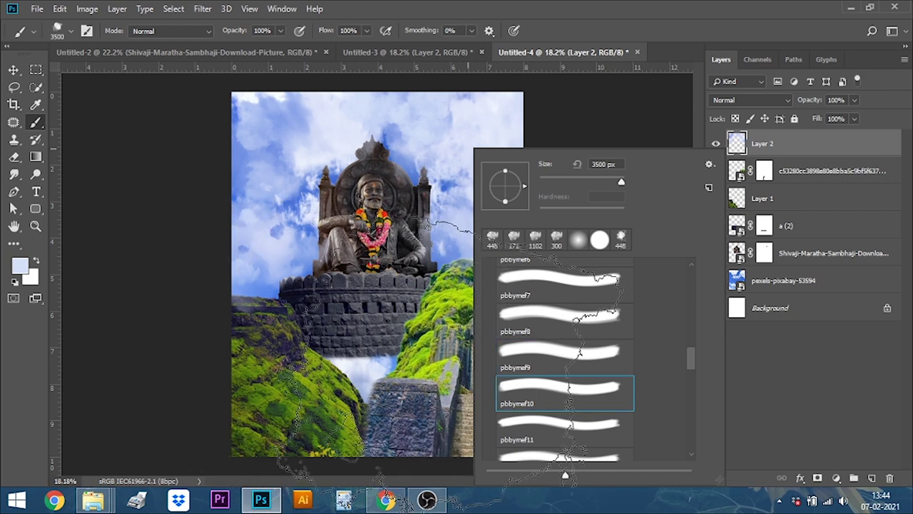
pyautogui.scroll(-3, 694, 369)
pyautogui.scroll(-3, 692, 371)
pyautogui.scroll(3, 691, 373)
pyautogui.scroll(2, 689, 372)
pyautogui.scroll(-2, 690, 373)
pyautogui.click(549, 404)
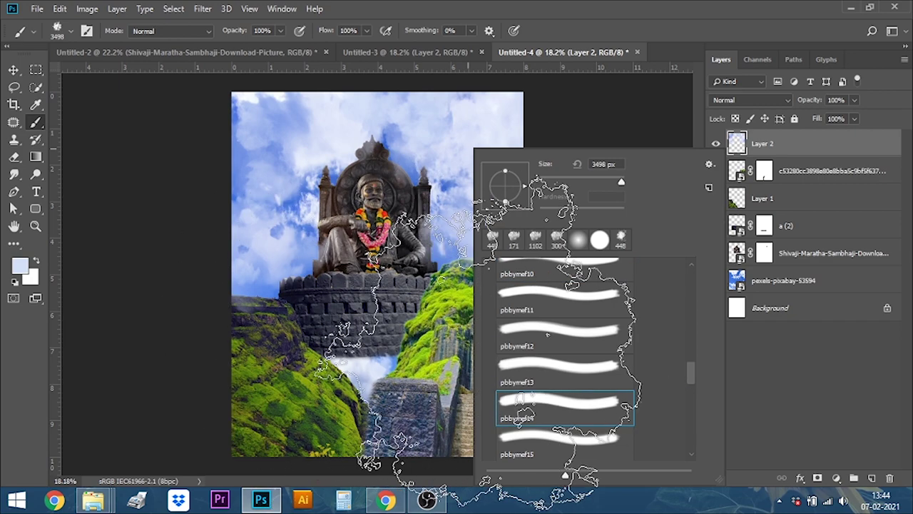
pyautogui.click(528, 365)
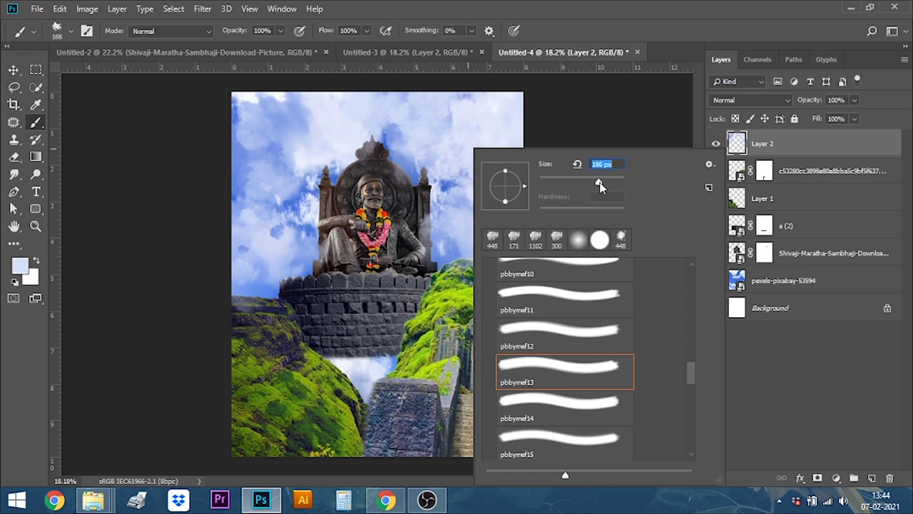
pyautogui.click(367, 367)
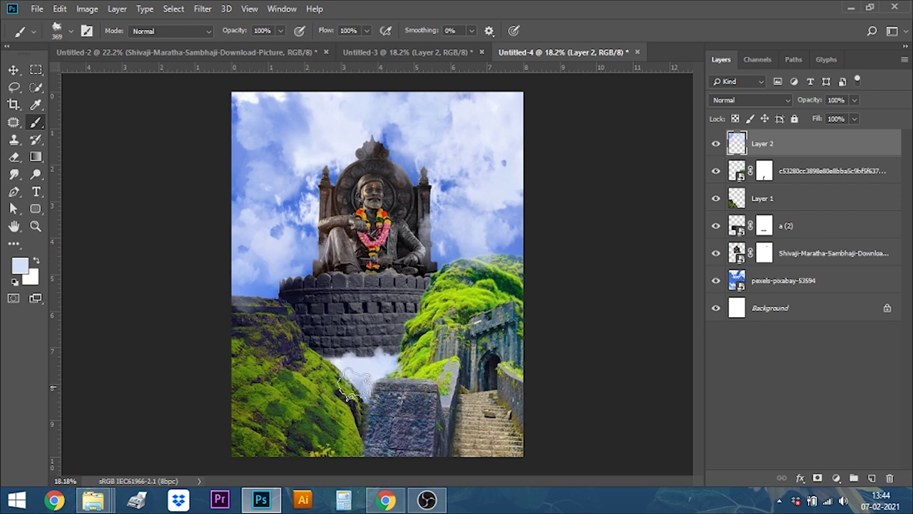
# Step: Lower brush flow to about 51% and paint faint mist along the wall and green slope, undoing misplaced dabs
pyautogui.click(367, 30)
pyautogui.moveTo(368, 44); pyautogui.dragTo(357, 48)
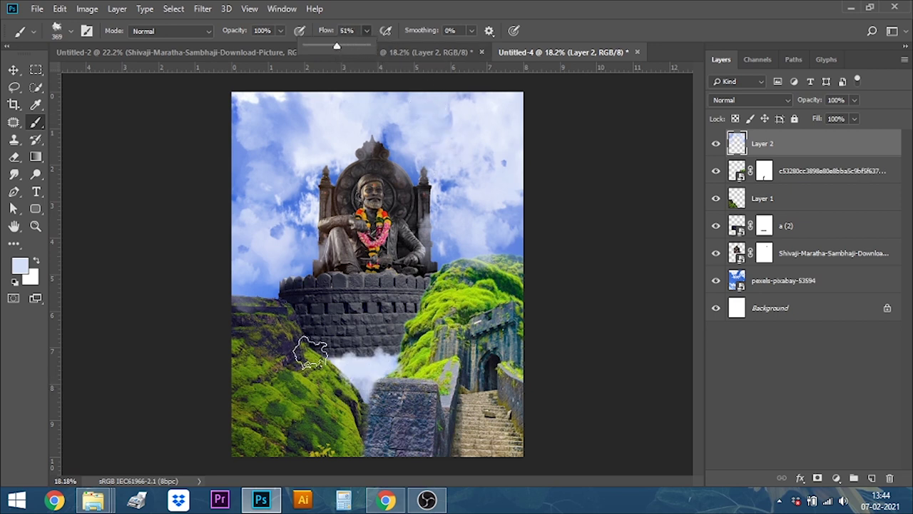
pyautogui.click(319, 355)
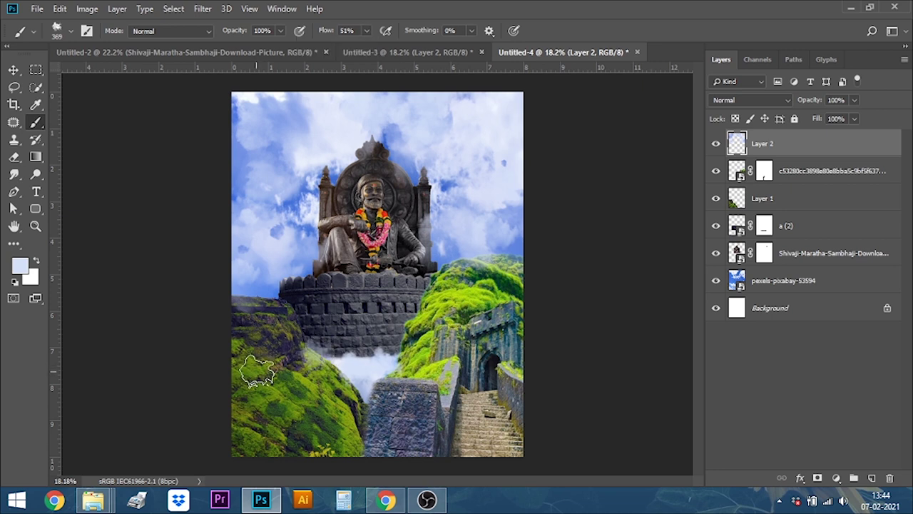
pyautogui.moveTo(387, 386)
pyautogui.mouseDown()
pyautogui.moveTo(356, 444)
pyautogui.moveTo(364, 415)
pyautogui.moveTo(326, 425)
pyautogui.mouseUp()
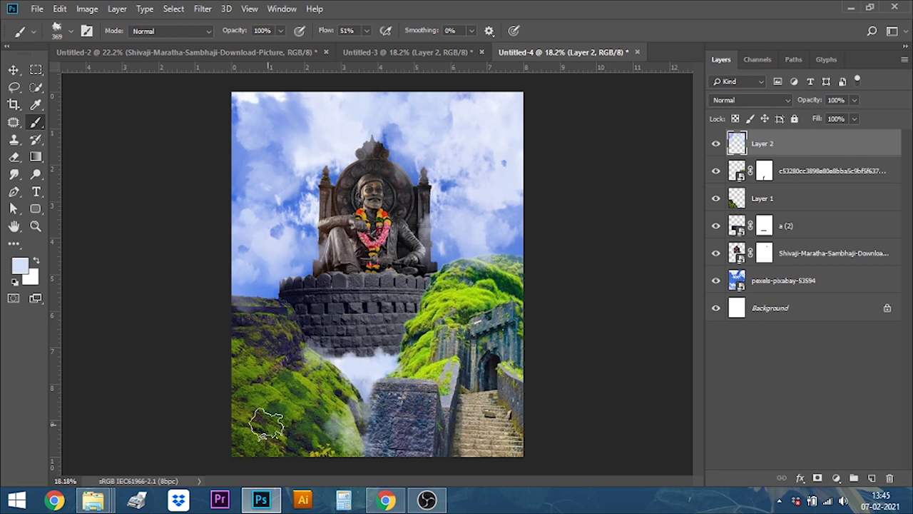
pyautogui.click(305, 404)
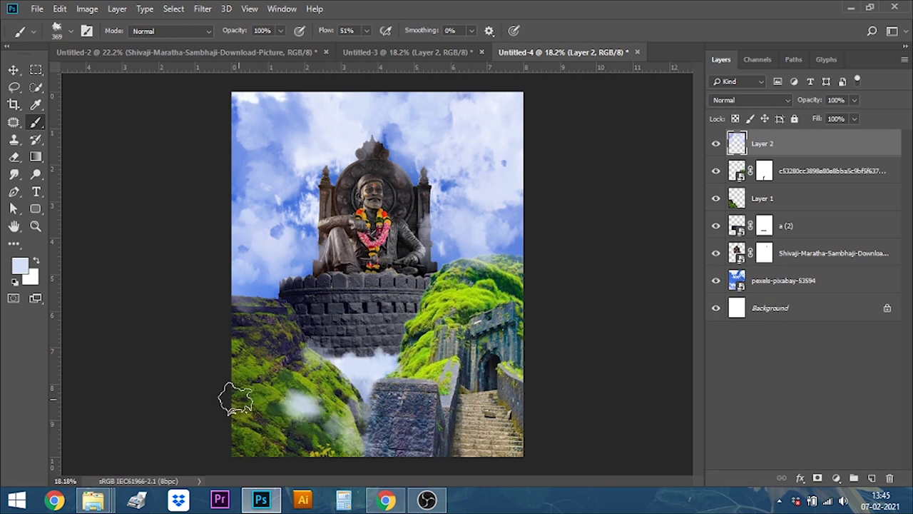
pyautogui.hotkey('ctrl', 'z')
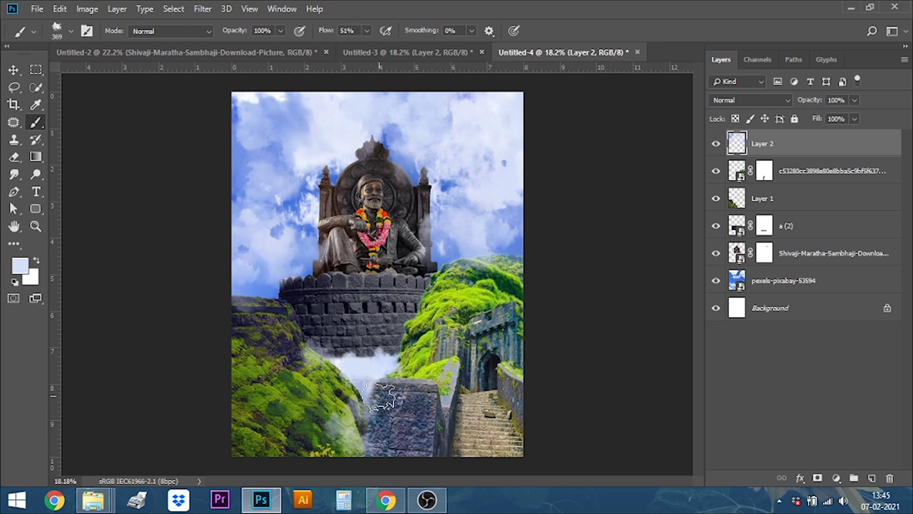
pyautogui.click(322, 393)
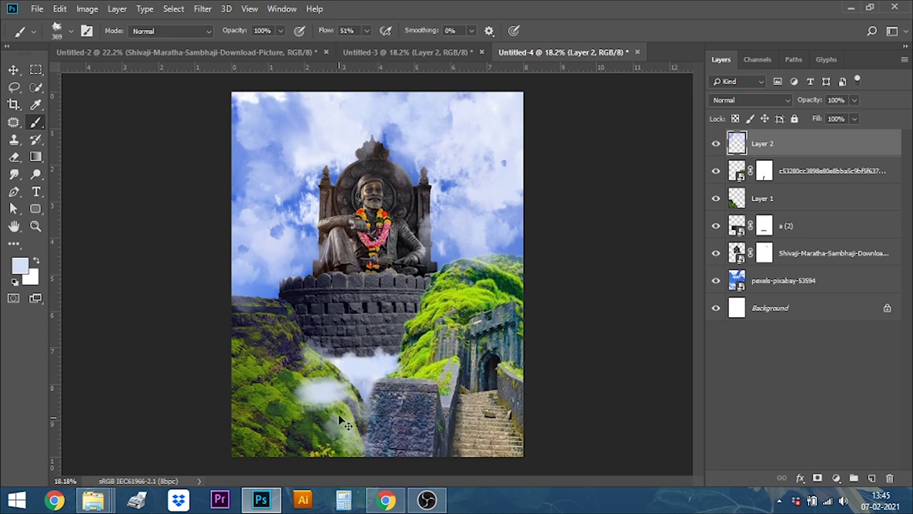
pyautogui.hotkey('ctrl', 'z')
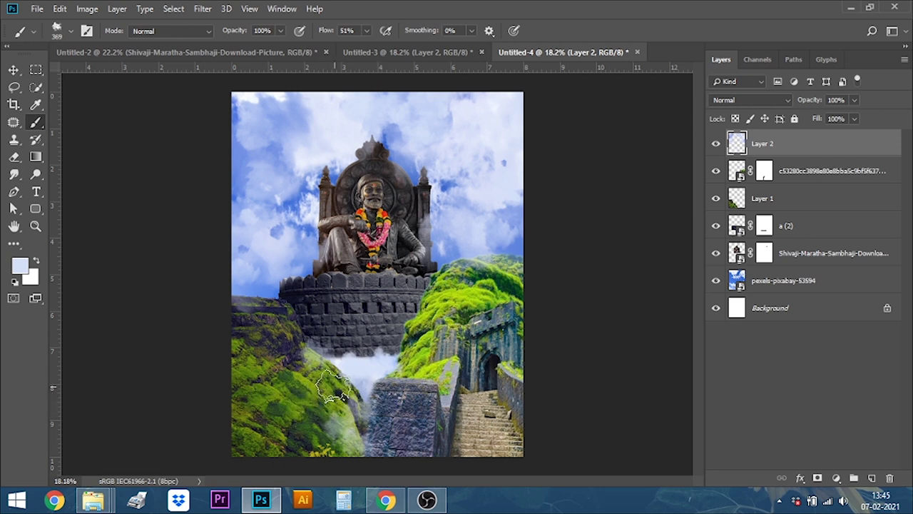
# Step: Reduce the brush flow further to 22%
pyautogui.click(365, 31)
pyautogui.moveTo(363, 47); pyautogui.dragTo(349, 46)
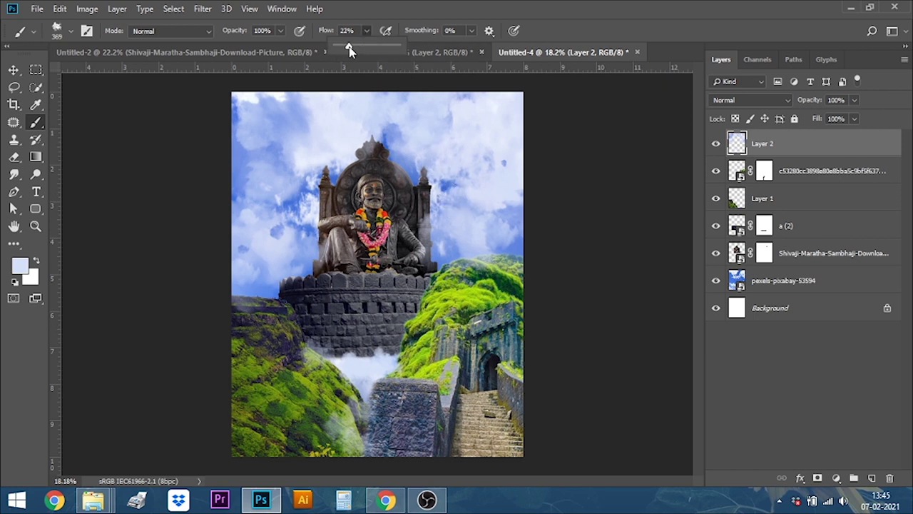
pyautogui.click(332, 389)
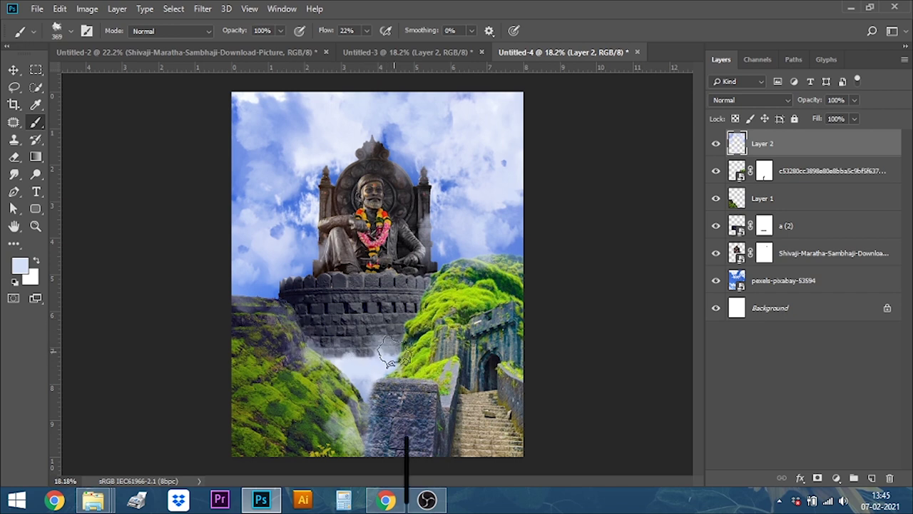
pyautogui.press('v')
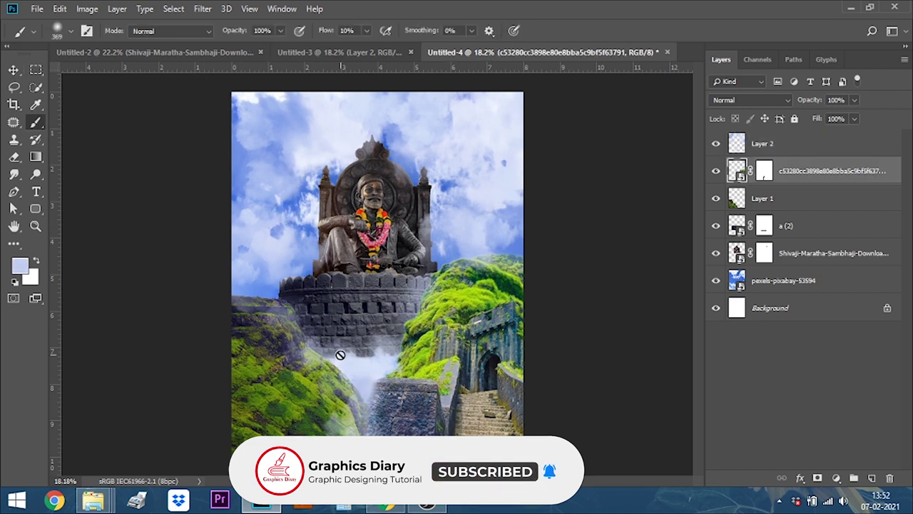
# Step: Add a Levels adjustment clipped to the fort layer with input levels 117, 0.58, 255
pyautogui.click(15, 70)
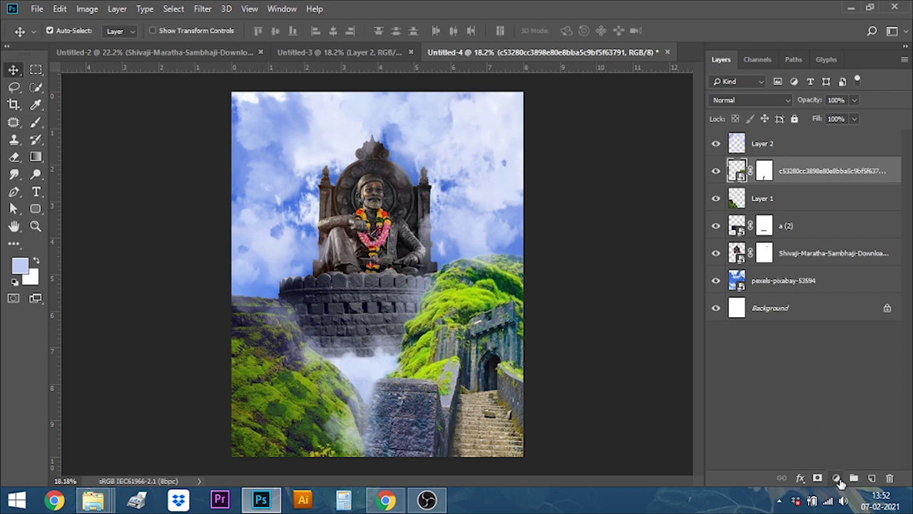
pyautogui.click(838, 478)
pyautogui.click(827, 299)
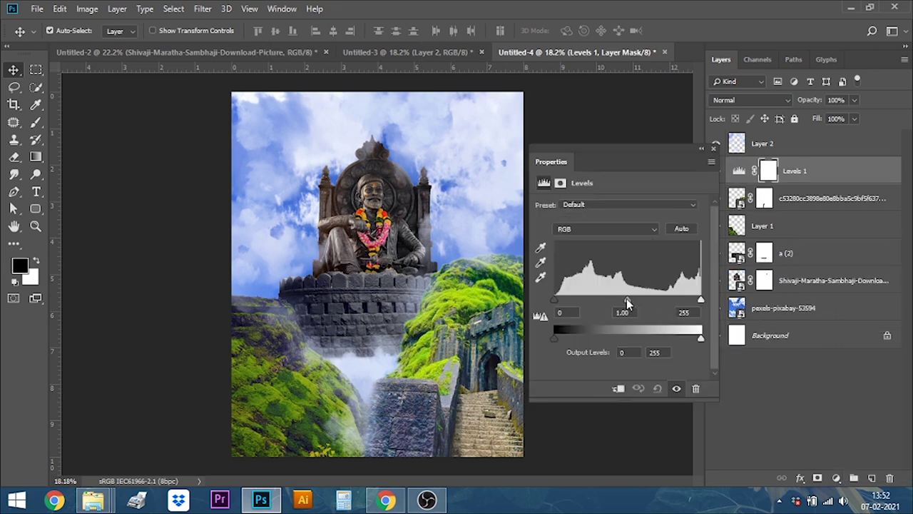
pyautogui.moveTo(627, 303); pyautogui.dragTo(653, 304)
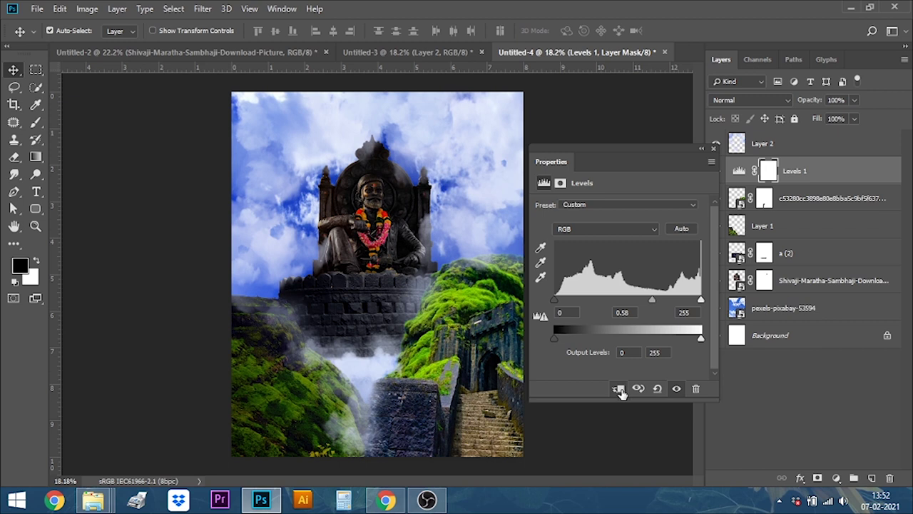
pyautogui.click(619, 389)
pyautogui.moveTo(557, 300); pyautogui.dragTo(617, 306)
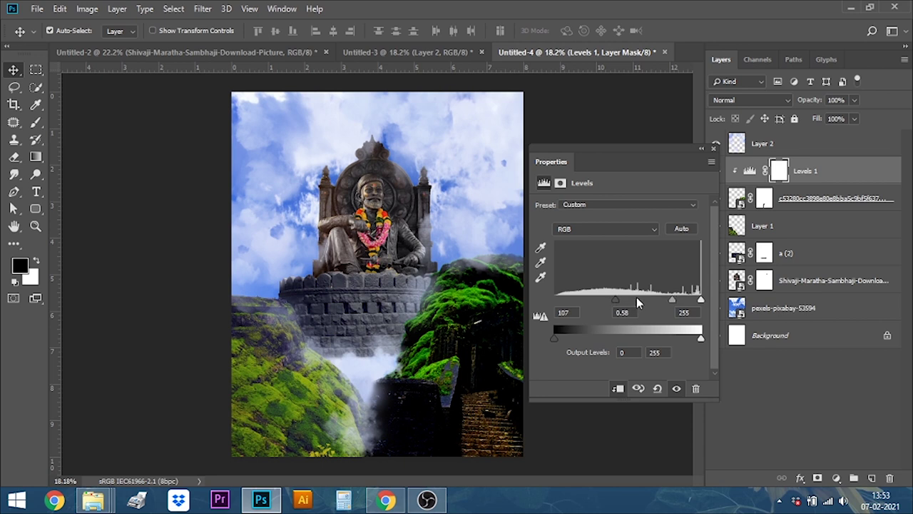
pyautogui.moveTo(622, 309); pyautogui.dragTo(624, 309)
pyautogui.click(713, 149)
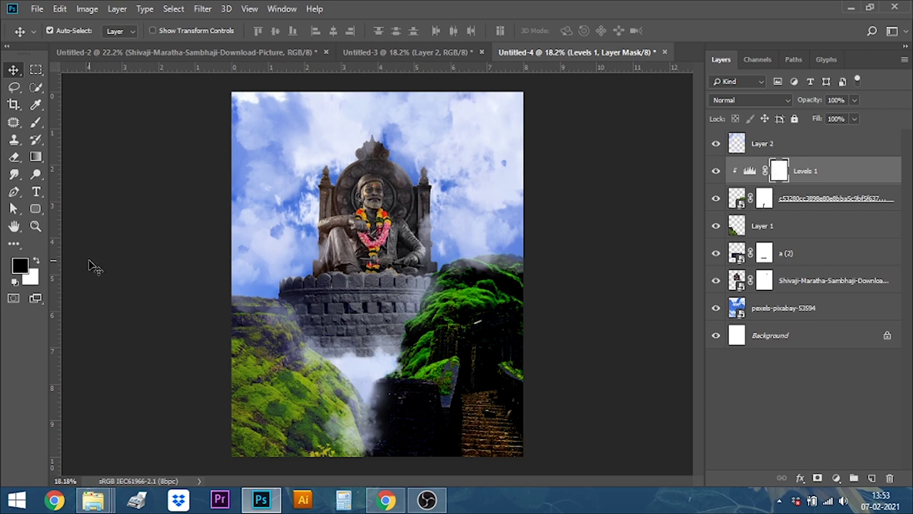
pyautogui.click(40, 121)
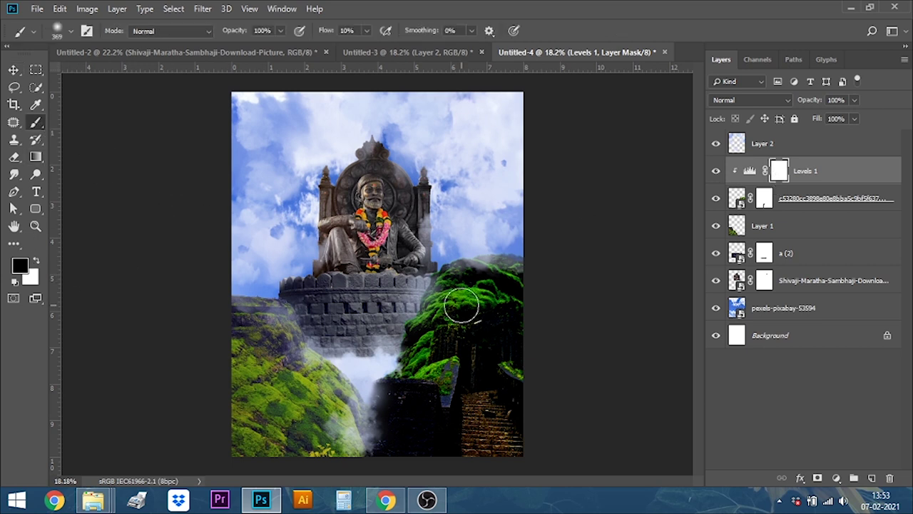
# Step: Paint the Levels 1 mask over the right hilltop to restore its brightness, then select Layer 1
pyautogui.click(366, 30)
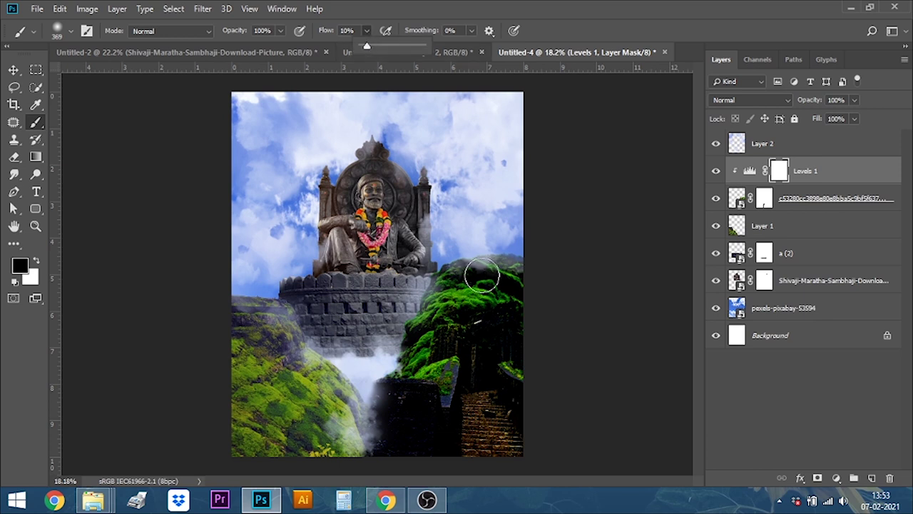
pyautogui.rightClick(477, 181)
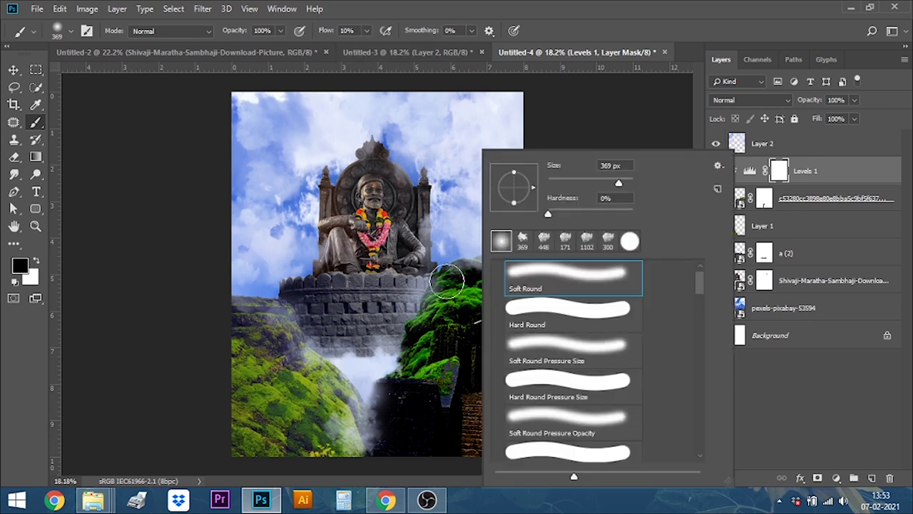
pyautogui.click(451, 284)
pyautogui.moveTo(514, 269)
pyautogui.mouseDown()
pyautogui.moveTo(447, 286)
pyautogui.moveTo(501, 310)
pyautogui.moveTo(517, 348)
pyautogui.moveTo(513, 335)
pyautogui.moveTo(453, 332)
pyautogui.moveTo(464, 302)
pyautogui.moveTo(445, 268)
pyautogui.moveTo(418, 334)
pyautogui.moveTo(438, 326)
pyautogui.moveTo(413, 365)
pyautogui.moveTo(446, 364)
pyautogui.moveTo(444, 381)
pyautogui.moveTo(459, 341)
pyautogui.moveTo(488, 346)
pyautogui.moveTo(444, 366)
pyautogui.moveTo(502, 310)
pyautogui.moveTo(508, 279)
pyautogui.moveTo(469, 367)
pyautogui.moveTo(449, 370)
pyautogui.moveTo(479, 350)
pyautogui.moveTo(464, 371)
pyautogui.moveTo(463, 350)
pyautogui.moveTo(428, 341)
pyautogui.moveTo(394, 360)
pyautogui.mouseUp()
pyautogui.moveTo(436, 283)
pyautogui.mouseDown()
pyautogui.moveTo(478, 270)
pyautogui.moveTo(506, 289)
pyautogui.moveTo(471, 346)
pyautogui.moveTo(508, 270)
pyautogui.moveTo(510, 312)
pyautogui.moveTo(492, 324)
pyautogui.moveTo(506, 308)
pyautogui.moveTo(486, 311)
pyautogui.moveTo(437, 277)
pyautogui.mouseUp()
pyautogui.click(15, 72)
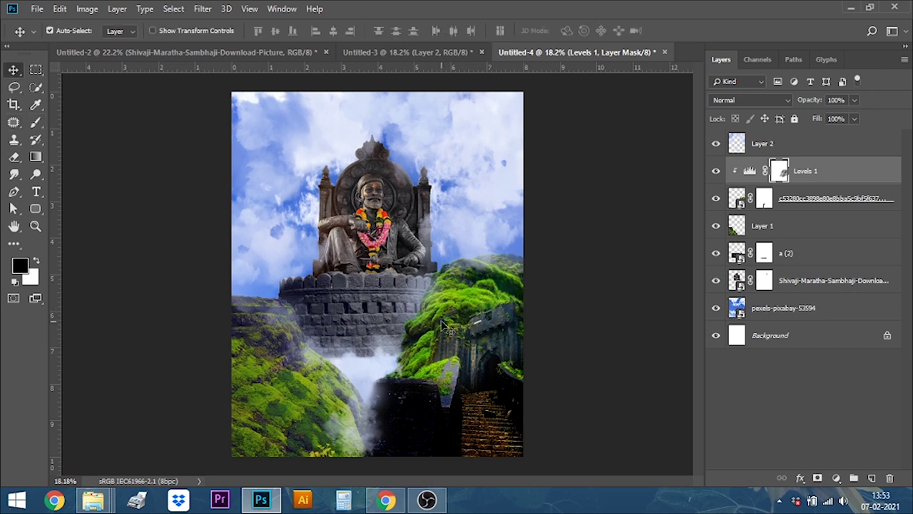
pyautogui.click(285, 390)
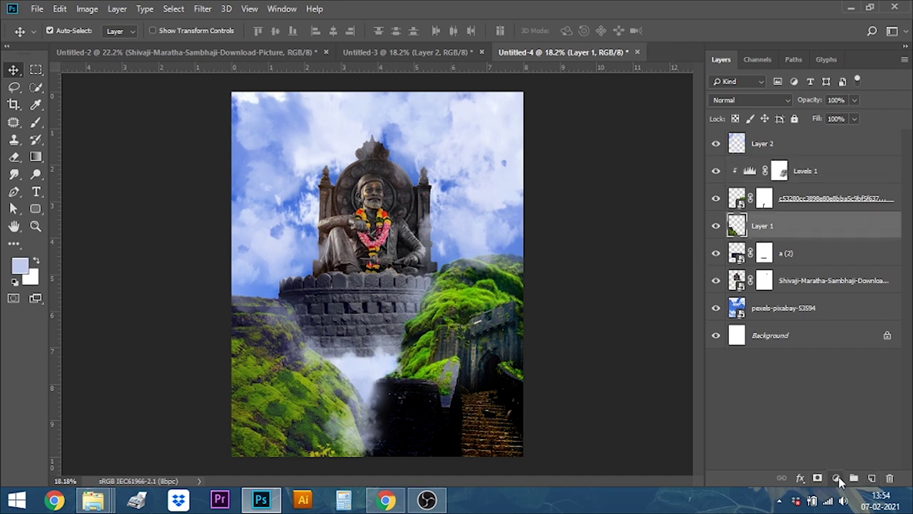
# Step: Add a Levels adjustment clipped to Layer 1 with input levels 87, 0.51, 255
pyautogui.click(837, 478)
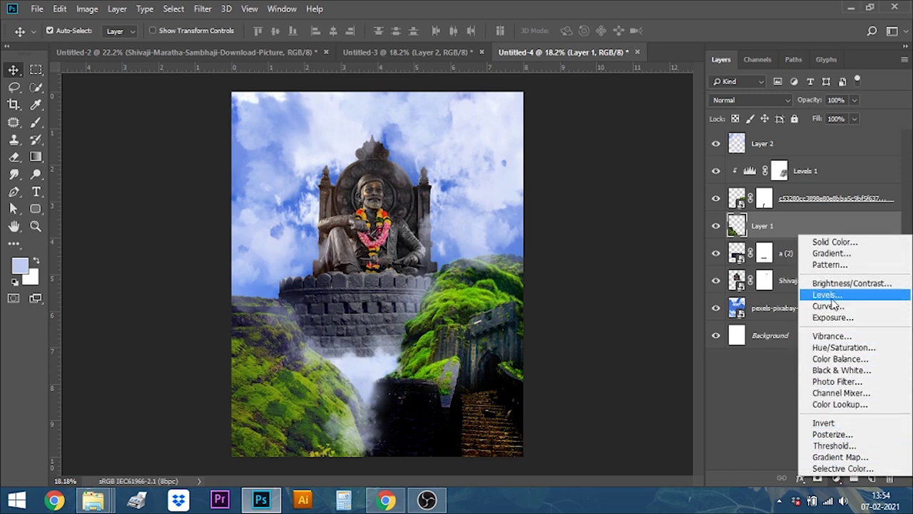
pyautogui.click(828, 295)
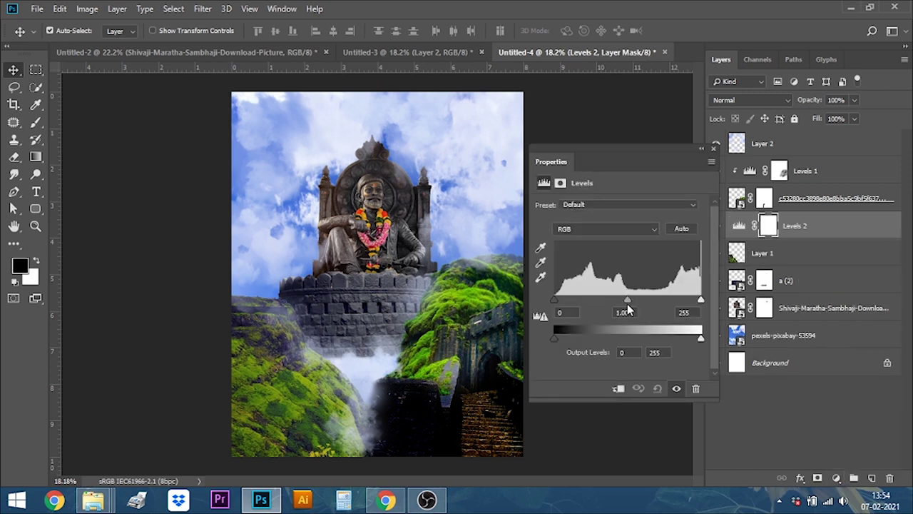
pyautogui.moveTo(632, 306); pyautogui.dragTo(649, 304)
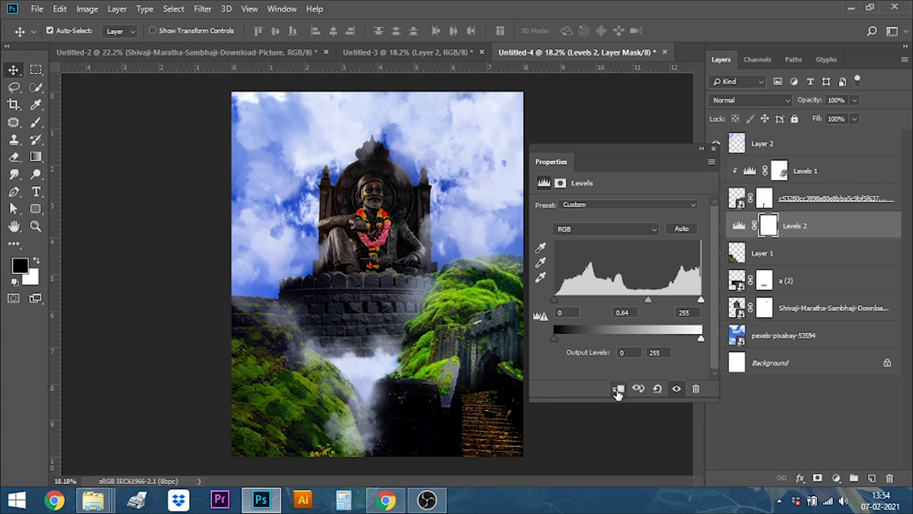
pyautogui.click(618, 389)
pyautogui.moveTo(558, 305); pyautogui.dragTo(588, 306)
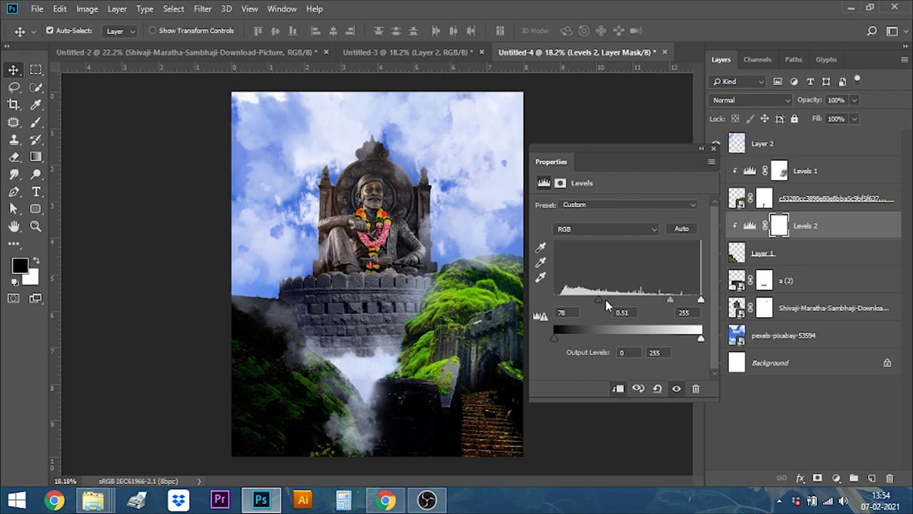
pyautogui.moveTo(598, 299); pyautogui.dragTo(604, 300)
pyautogui.click(714, 149)
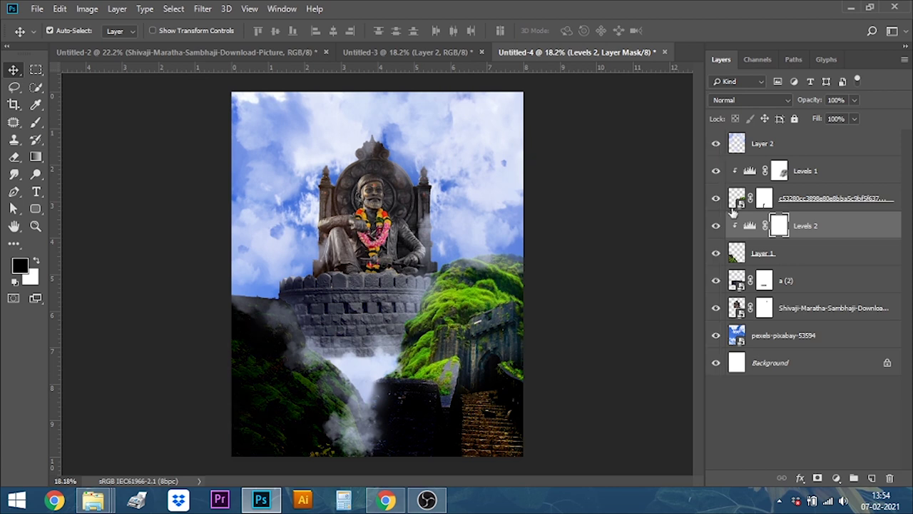
pyautogui.click(35, 124)
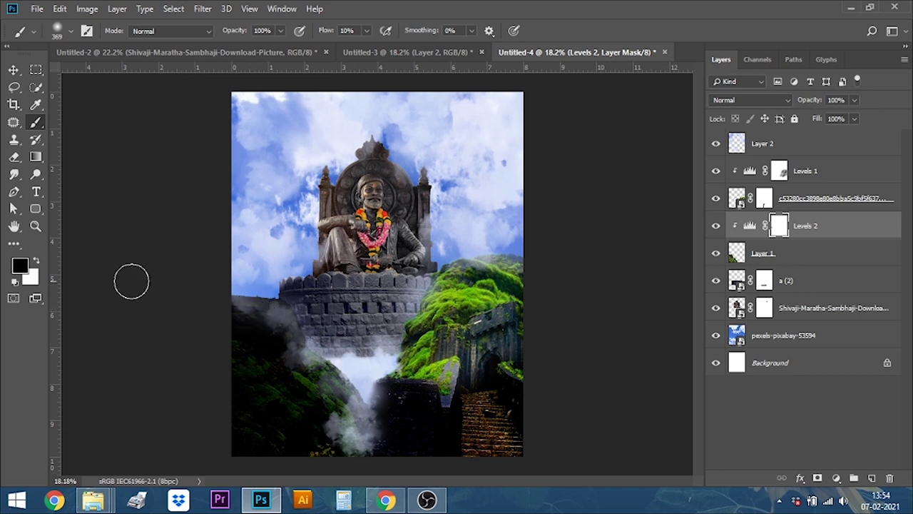
# Step: Paint the Levels 2 mask along the left edge, foliage and mist to brighten the lower-left hill
pyautogui.click(36, 262)
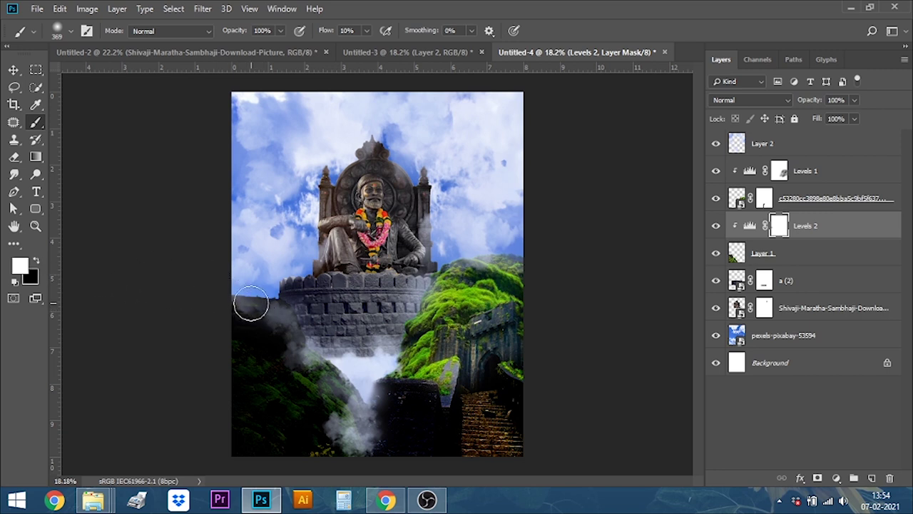
pyautogui.moveTo(254, 306)
pyautogui.mouseDown()
pyautogui.moveTo(245, 306)
pyautogui.moveTo(277, 316)
pyautogui.moveTo(302, 342)
pyautogui.moveTo(318, 376)
pyautogui.mouseUp()
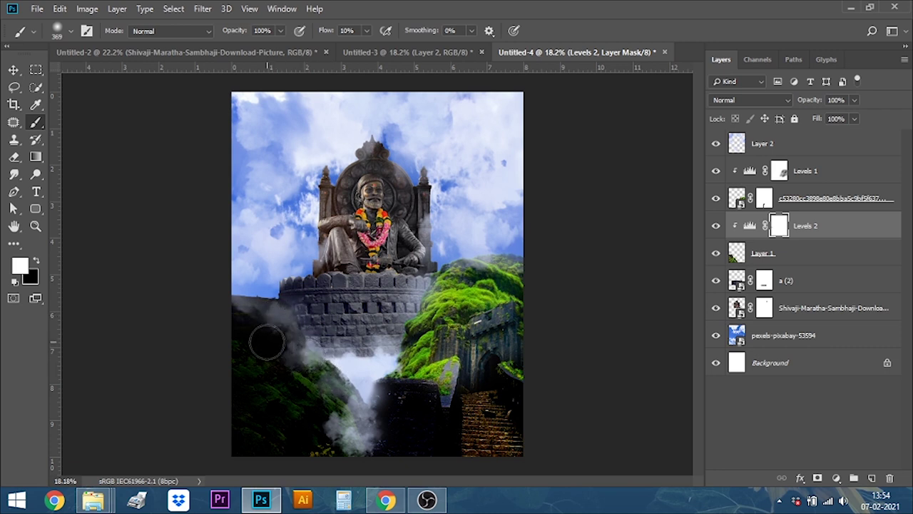
pyautogui.click(36, 263)
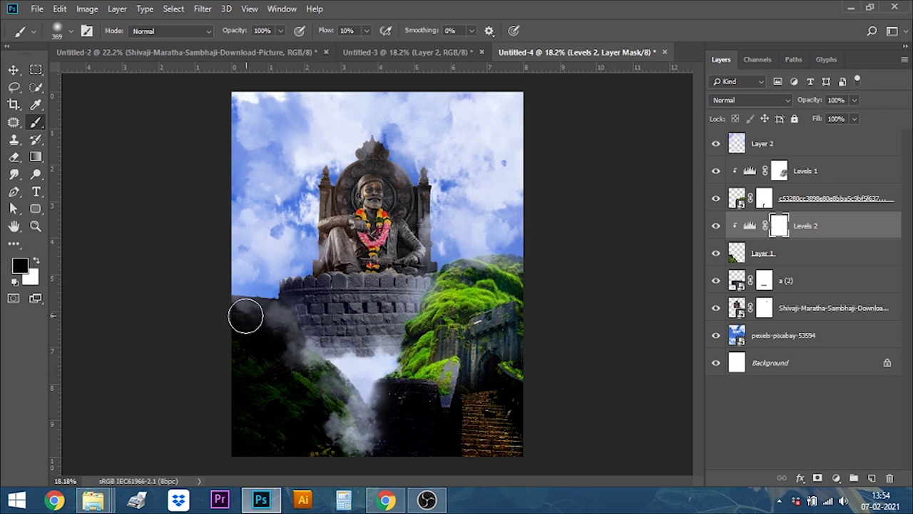
pyautogui.moveTo(218, 302)
pyautogui.mouseDown()
pyautogui.moveTo(263, 313)
pyautogui.moveTo(290, 338)
pyautogui.moveTo(265, 332)
pyautogui.moveTo(241, 343)
pyautogui.moveTo(244, 352)
pyautogui.moveTo(267, 361)
pyautogui.moveTo(281, 350)
pyautogui.moveTo(350, 397)
pyautogui.moveTo(271, 356)
pyautogui.moveTo(263, 367)
pyautogui.moveTo(357, 414)
pyautogui.moveTo(271, 363)
pyautogui.moveTo(311, 393)
pyautogui.mouseUp()
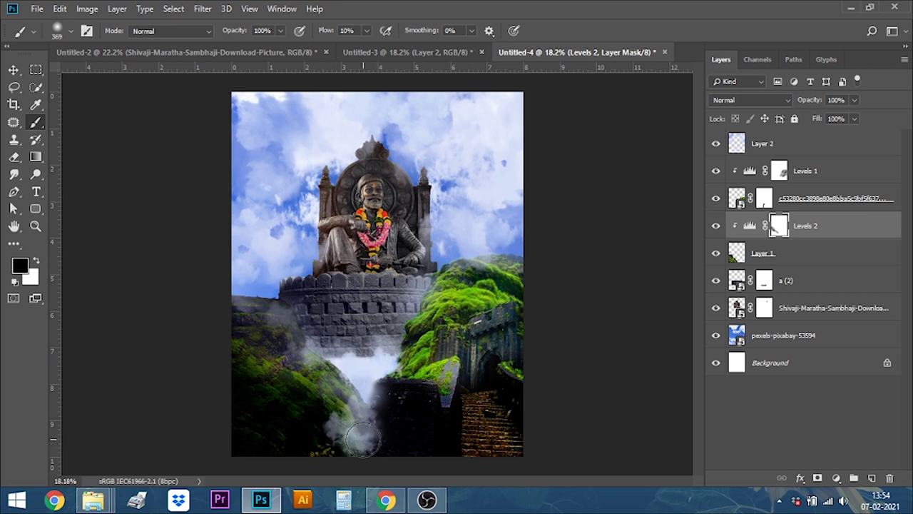
pyautogui.moveTo(366, 379); pyautogui.dragTo(287, 368)
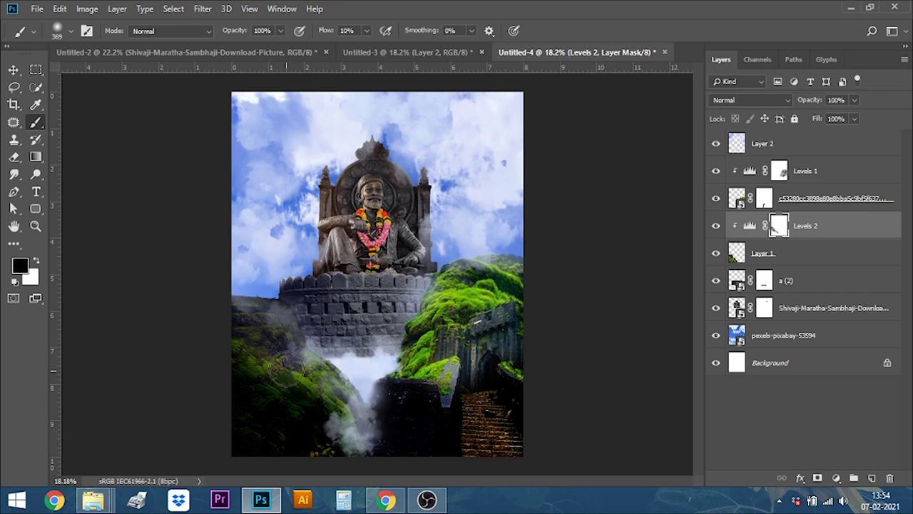
pyautogui.moveTo(243, 308)
pyautogui.mouseDown()
pyautogui.moveTo(282, 318)
pyautogui.moveTo(312, 346)
pyautogui.moveTo(266, 344)
pyautogui.moveTo(225, 378)
pyautogui.moveTo(279, 378)
pyautogui.moveTo(316, 396)
pyautogui.moveTo(345, 355)
pyautogui.mouseUp()
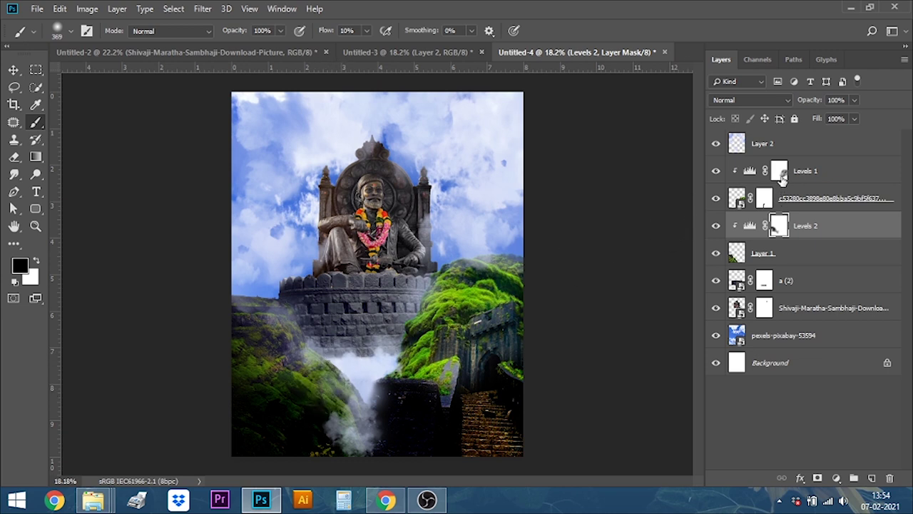
# Step: Select the Levels 1 mask and paint over the right hill to reveal more green moss
pyautogui.click(780, 171)
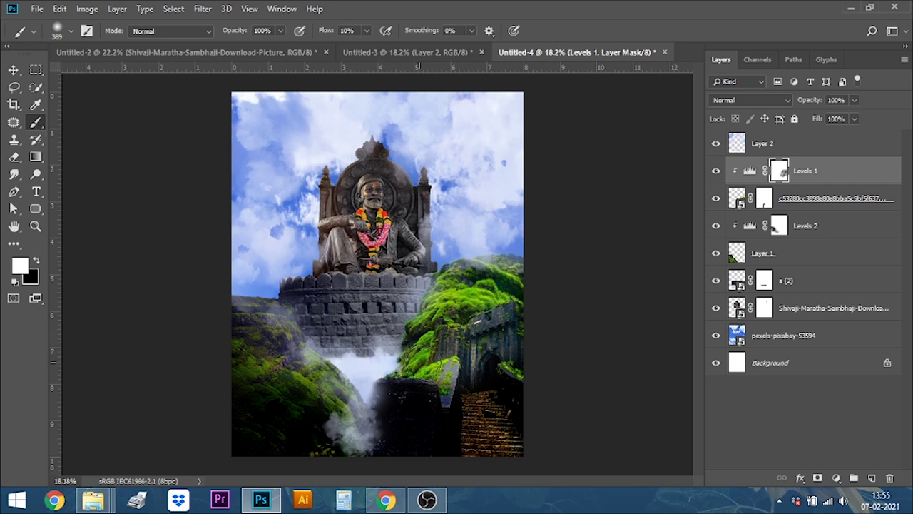
pyautogui.moveTo(418, 373)
pyautogui.mouseDown()
pyautogui.moveTo(429, 380)
pyautogui.moveTo(428, 367)
pyautogui.moveTo(509, 342)
pyautogui.moveTo(406, 399)
pyautogui.moveTo(514, 347)
pyautogui.moveTo(522, 373)
pyautogui.moveTo(399, 364)
pyautogui.mouseUp()
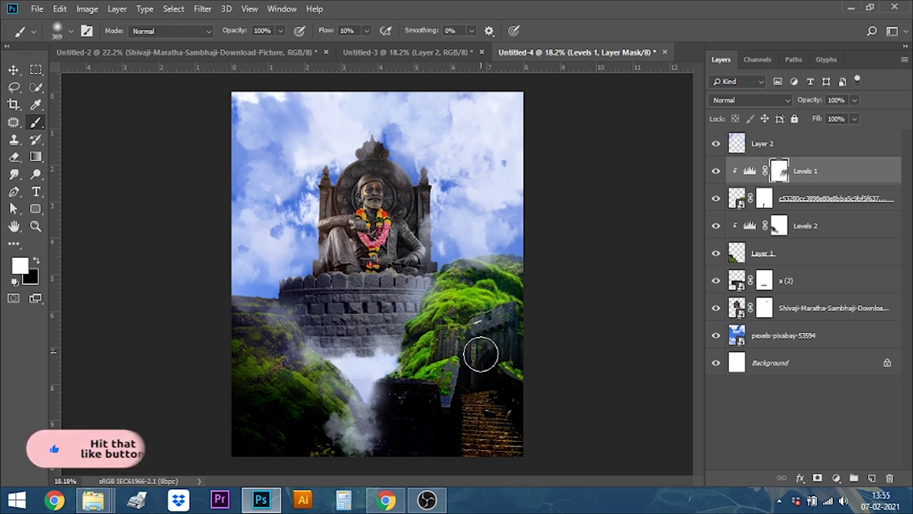
pyautogui.click(13, 70)
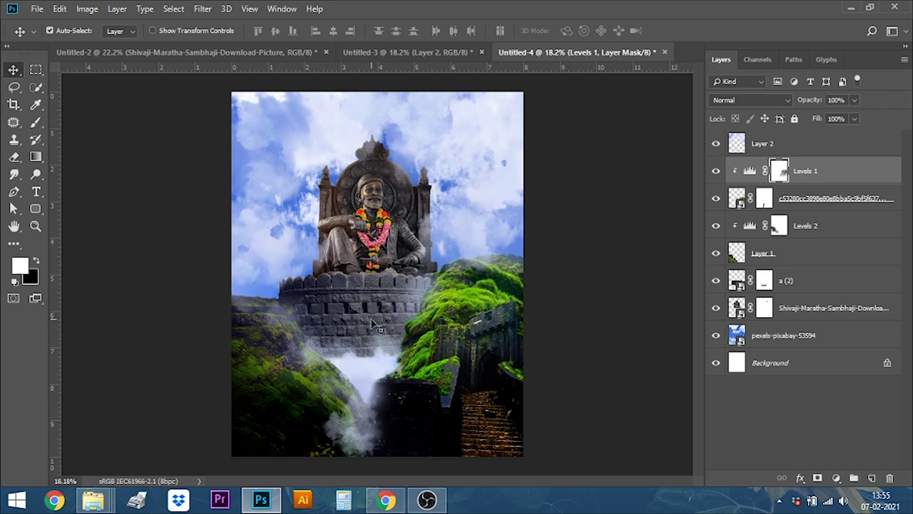
# Step: Add a Levels adjustment clipped to the Shivaji statue layer, lowering its white point to about 218
pyautogui.click(392, 226)
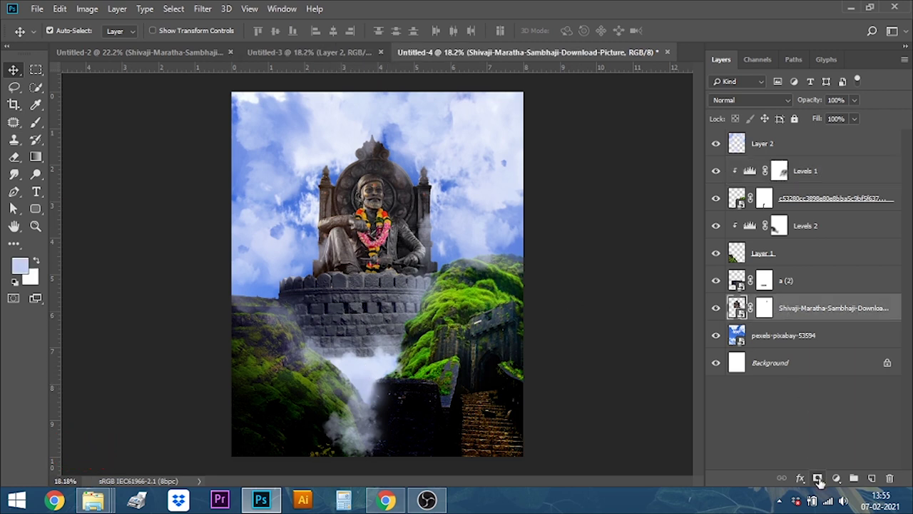
pyautogui.click(836, 478)
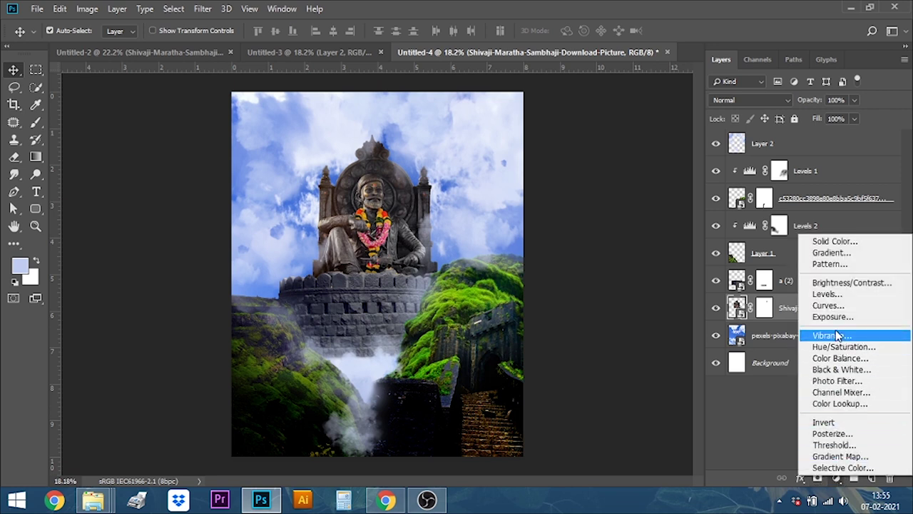
pyautogui.click(827, 294)
pyautogui.moveTo(701, 300); pyautogui.dragTo(684, 301)
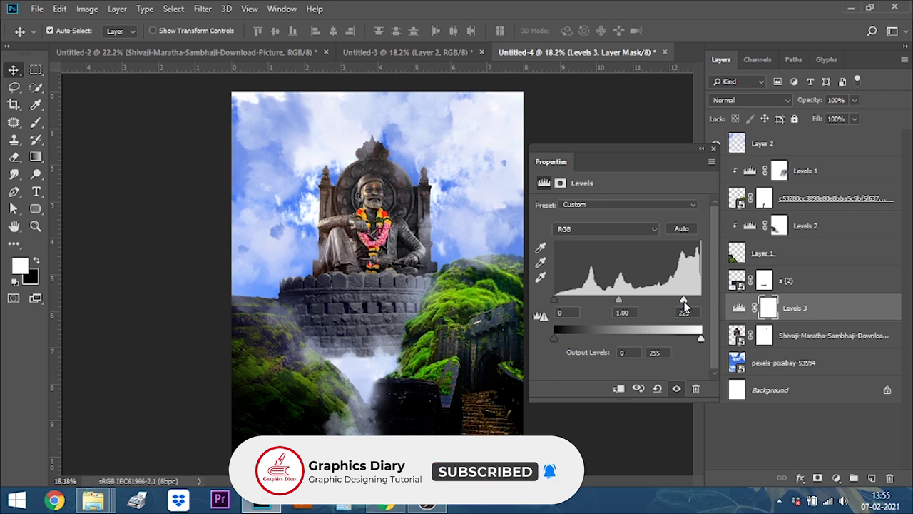
pyautogui.moveTo(685, 301)
pyautogui.mouseDown()
pyautogui.moveTo(634, 312)
pyautogui.moveTo(690, 312)
pyautogui.mouseUp()
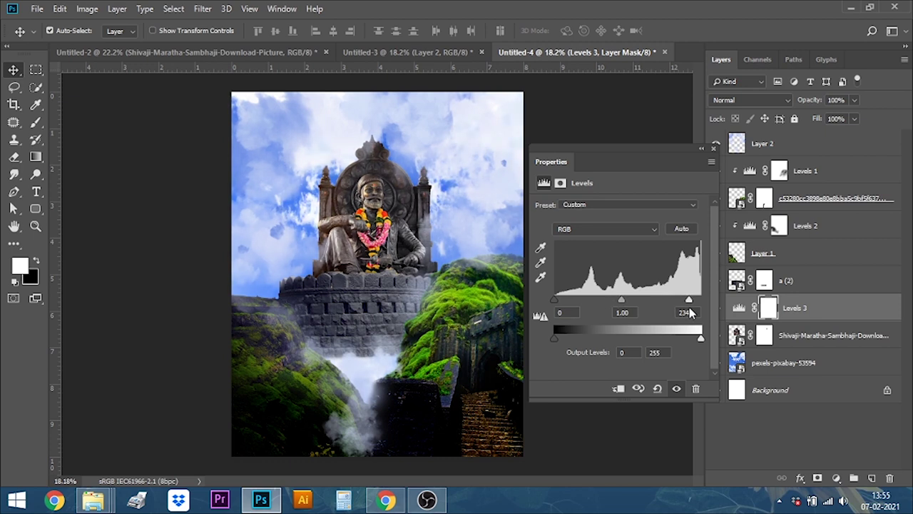
pyautogui.click(618, 388)
pyautogui.moveTo(690, 305); pyautogui.dragTo(674, 311)
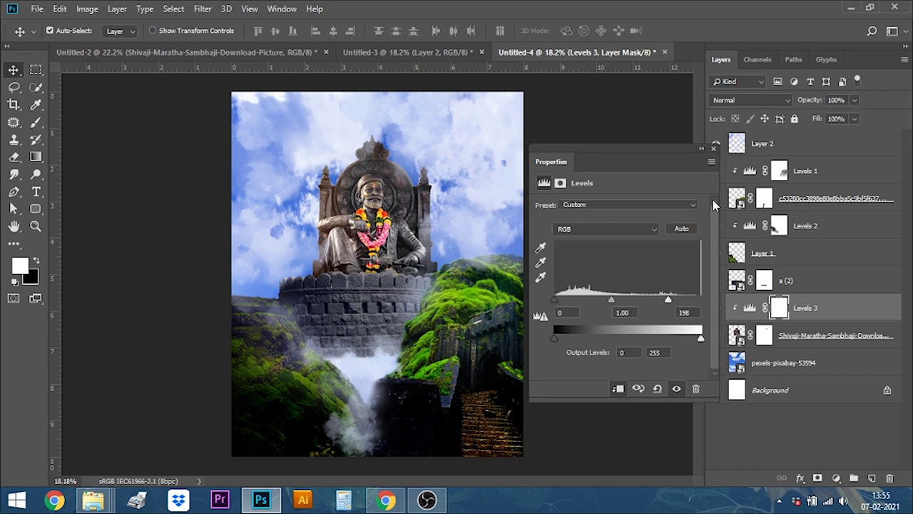
pyautogui.moveTo(670, 300); pyautogui.dragTo(679, 302)
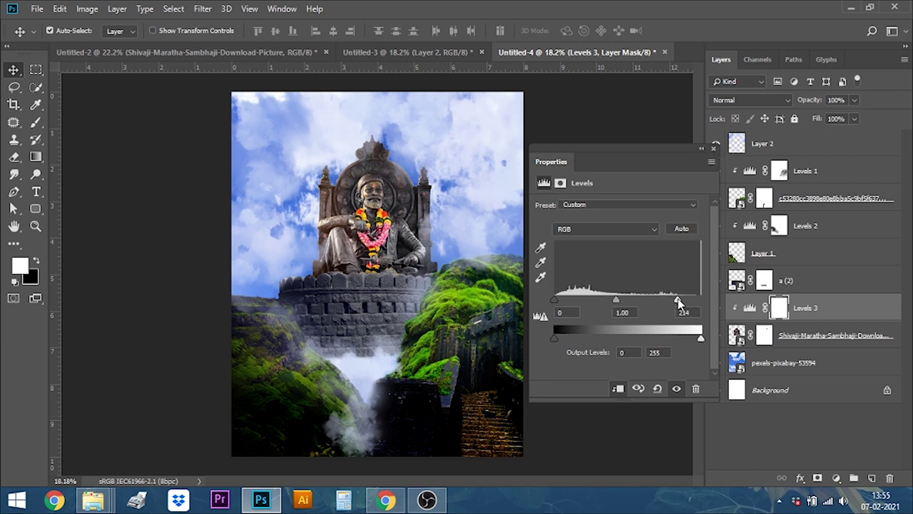
pyautogui.click(712, 155)
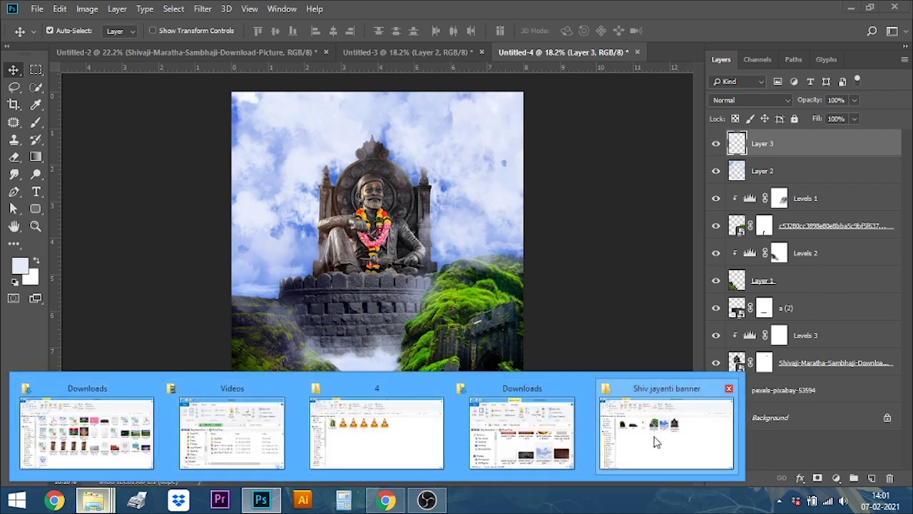
# Step: Place the a (3) flag image, scale it to about 46%, tilt it 4.28°, and move it above the throne
pyautogui.moveTo(93, 500)
pyautogui.click(651, 444)
pyautogui.click(299, 184)
pyautogui.moveTo(302, 184)
pyautogui.mouseDown()
pyautogui.moveTo(271, 304)
pyautogui.moveTo(285, 241)
pyautogui.mouseUp()
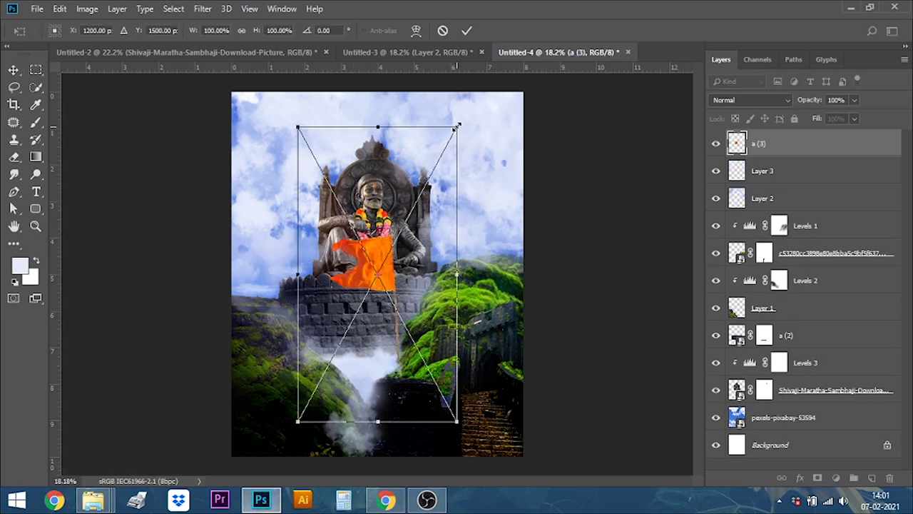
pyautogui.moveTo(458, 125); pyautogui.dragTo(414, 208)
pyautogui.moveTo(422, 344); pyautogui.dragTo(422, 346)
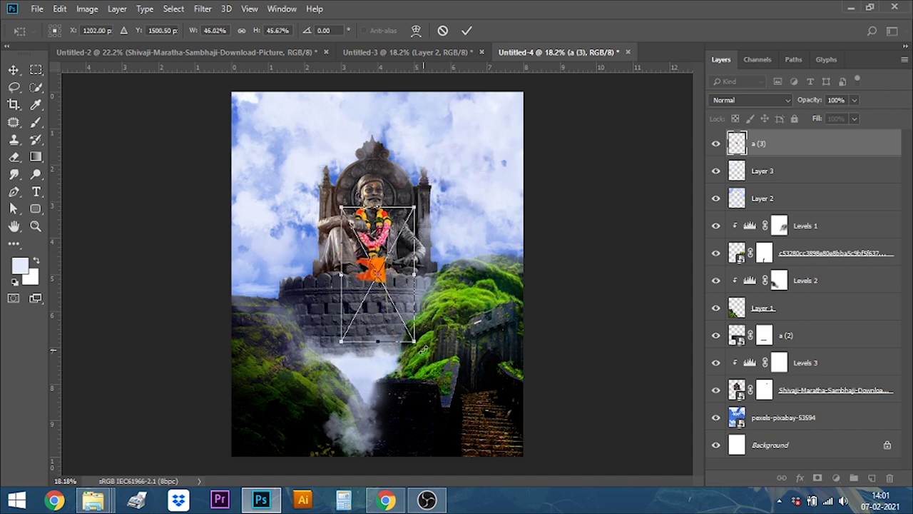
pyautogui.moveTo(422, 349); pyautogui.dragTo(416, 353)
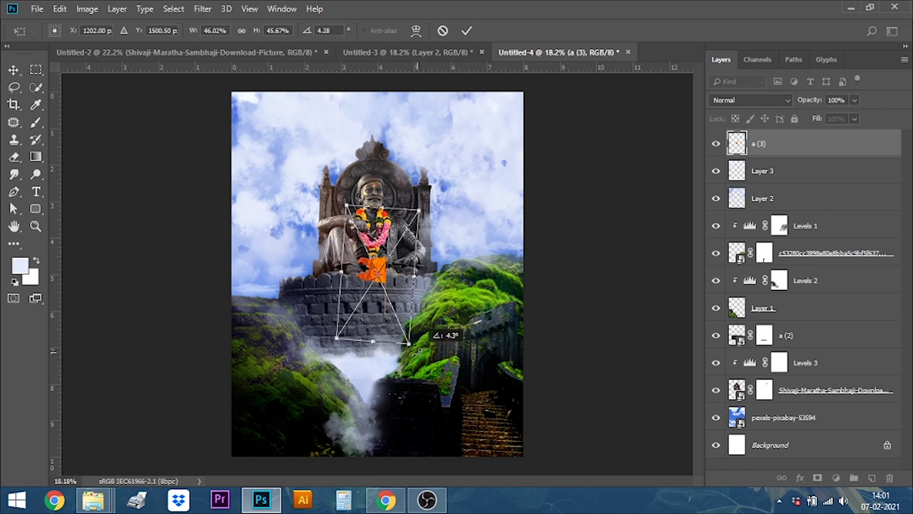
pyautogui.click(467, 30)
pyautogui.moveTo(389, 284); pyautogui.dragTo(319, 148)
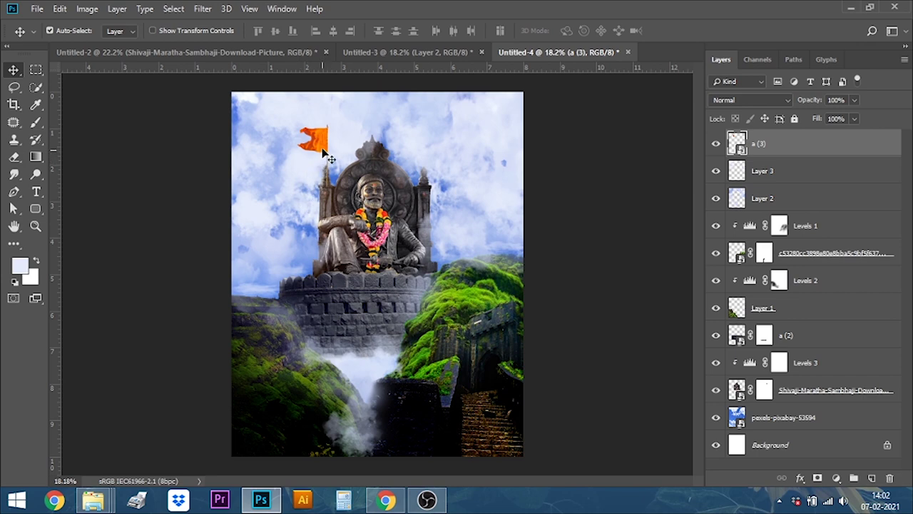
# Step: Raise the saffron flag slightly and nudge it left and then right above the throne pillar
pyautogui.moveTo(324, 146); pyautogui.dragTo(325, 142)
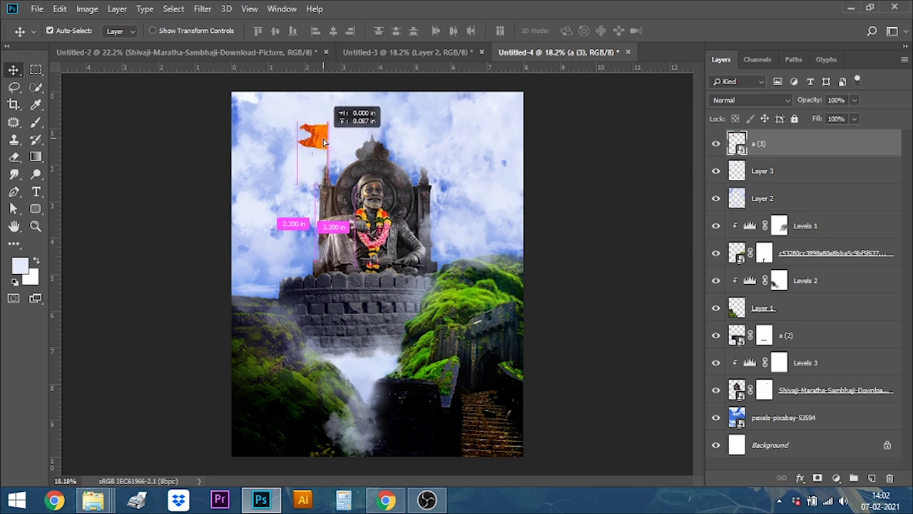
pyautogui.scroll(1, 329, 153)
pyautogui.scroll(1, 311, 141)
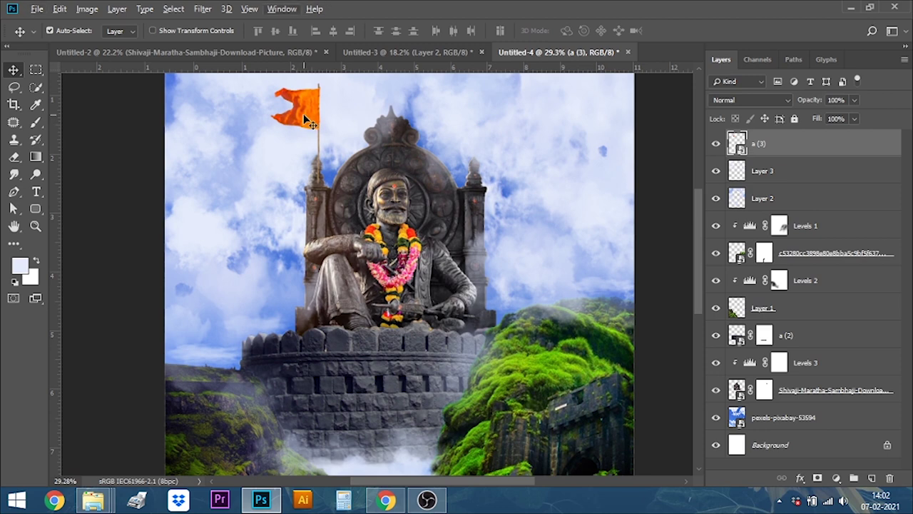
pyautogui.press('Left')
pyautogui.press('Left')
pyautogui.press('Left')
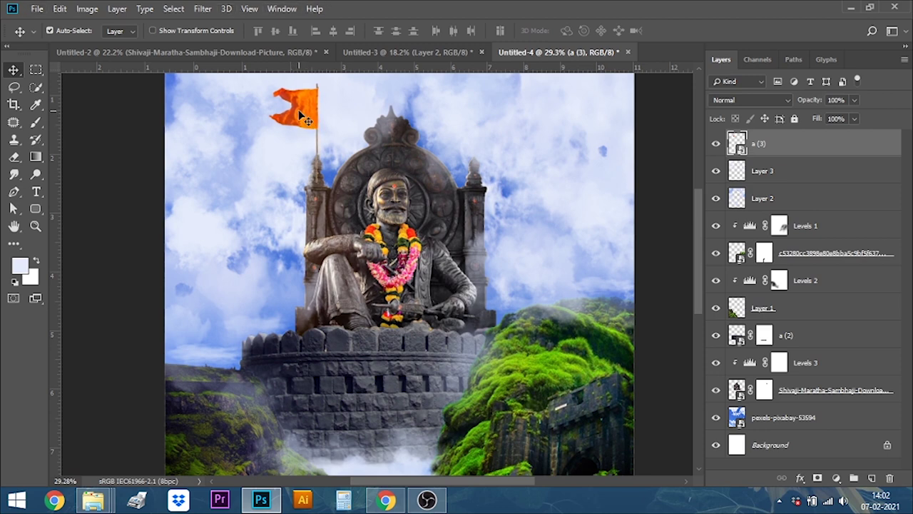
pyautogui.hotkey('shift', 'Right')
# Step: Shrink the flag a little with Free Transform, shift it right, and commit
pyautogui.click(59, 9)
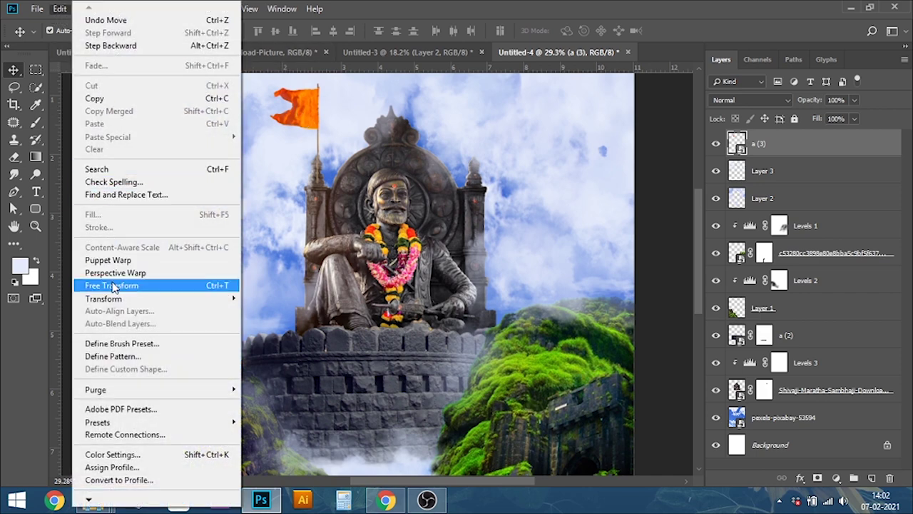
pyautogui.click(115, 285)
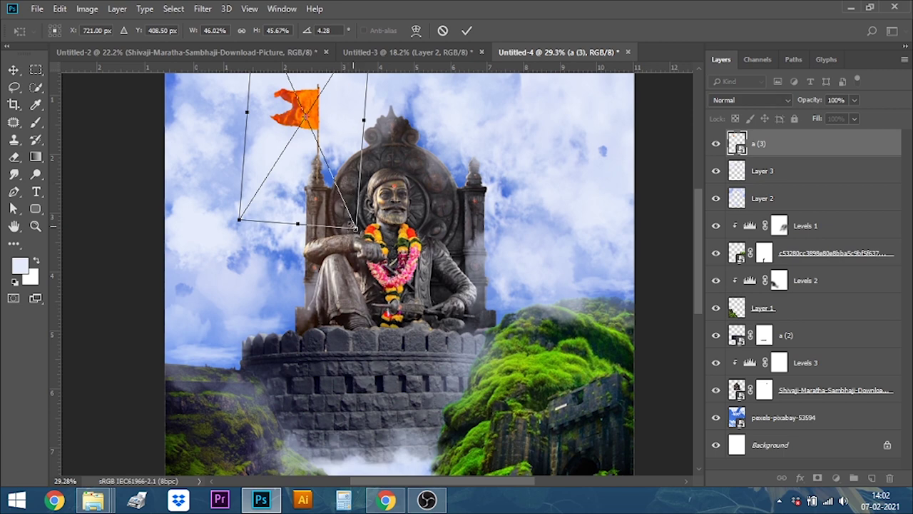
pyautogui.moveTo(354, 228); pyautogui.dragTo(350, 215)
pyautogui.press('Right')
pyautogui.press('Right')
pyautogui.press('Right')
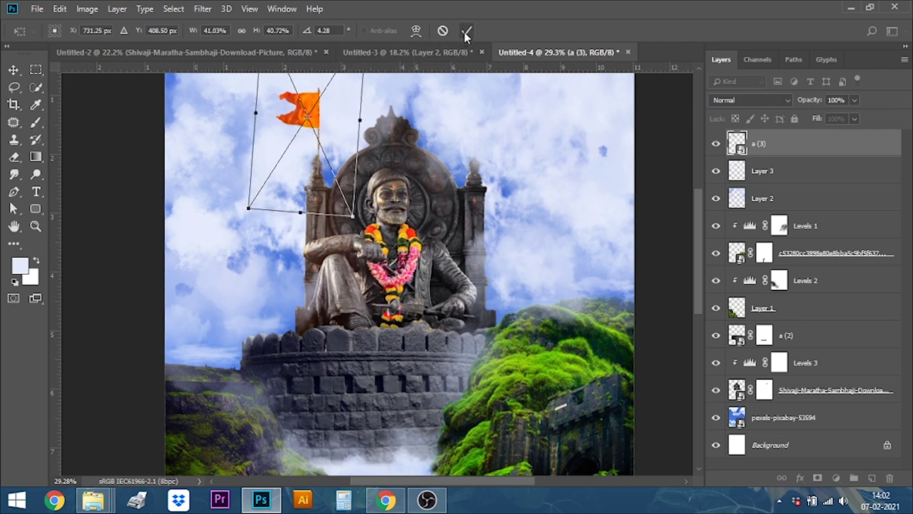
pyautogui.click(465, 34)
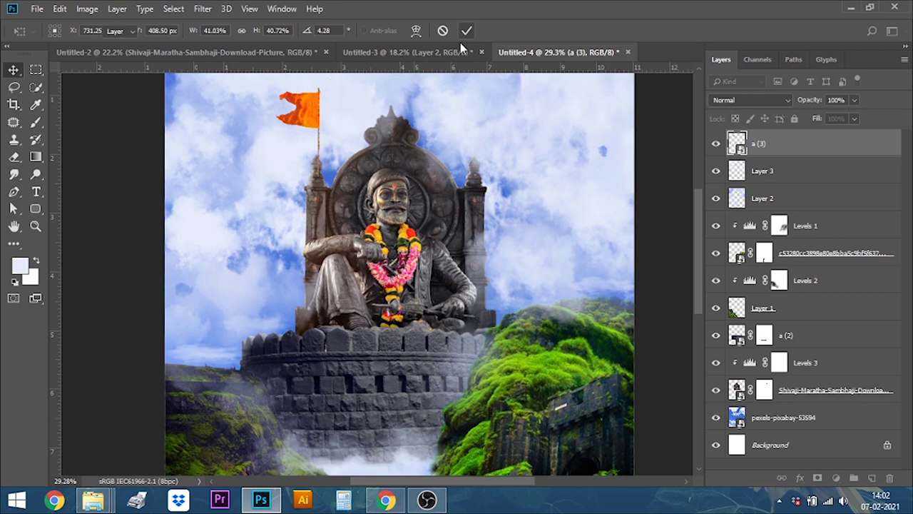
# Step: Add a white layer mask to the a (3) flag layer and pick a Hard Round brush
pyautogui.click(818, 478)
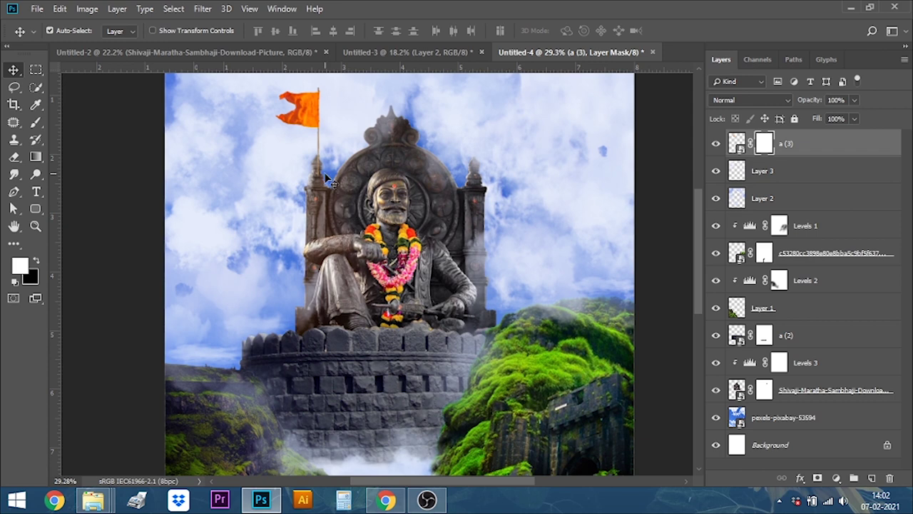
pyautogui.click(35, 125)
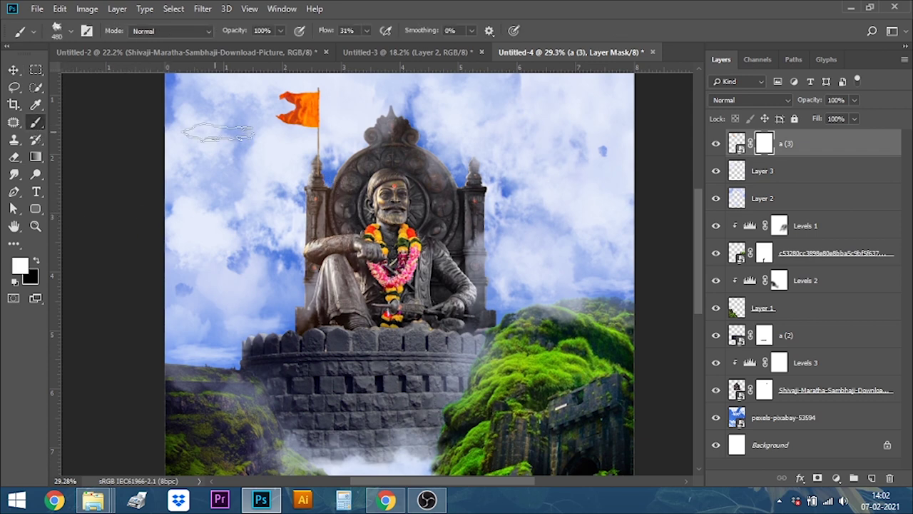
pyautogui.rightClick(215, 132)
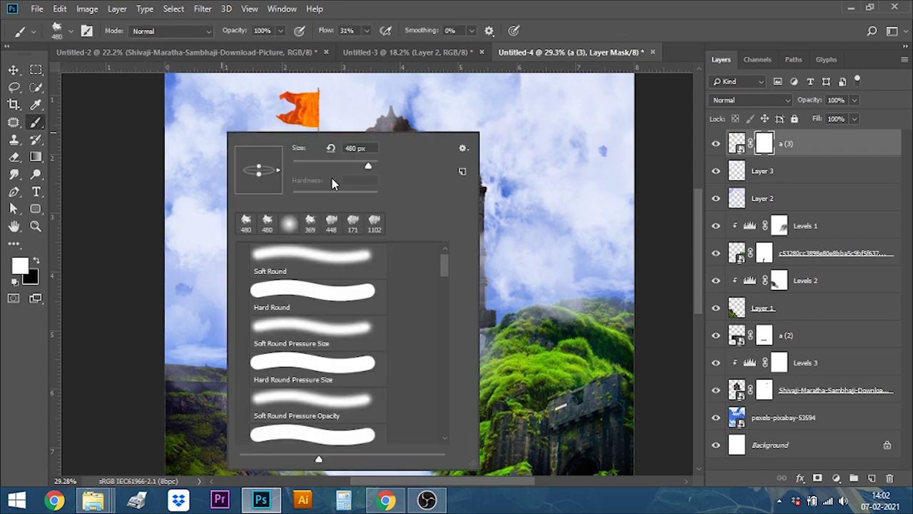
pyautogui.click(324, 293)
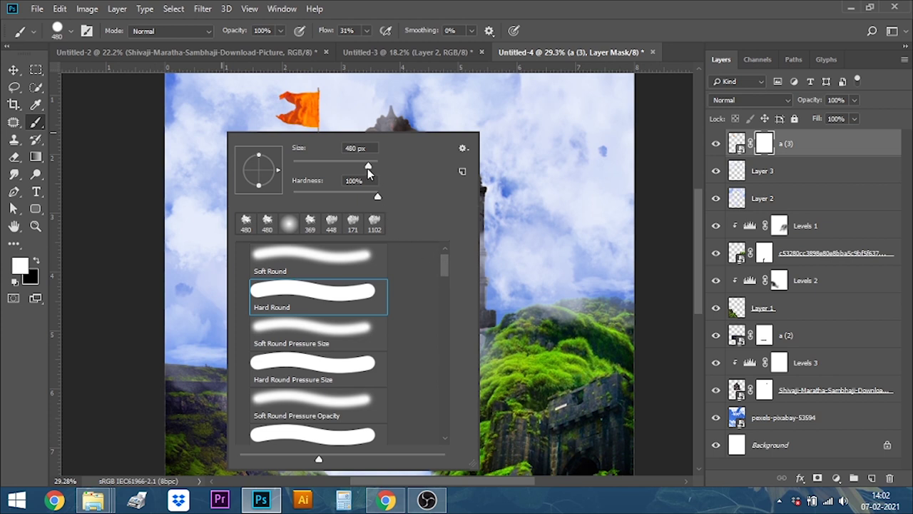
pyautogui.moveTo(368, 168); pyautogui.dragTo(346, 170)
pyautogui.press('Return')
# Step: Set the brush size to 44 px and make black the foreground colour
pyautogui.scroll(2, 319, 175)
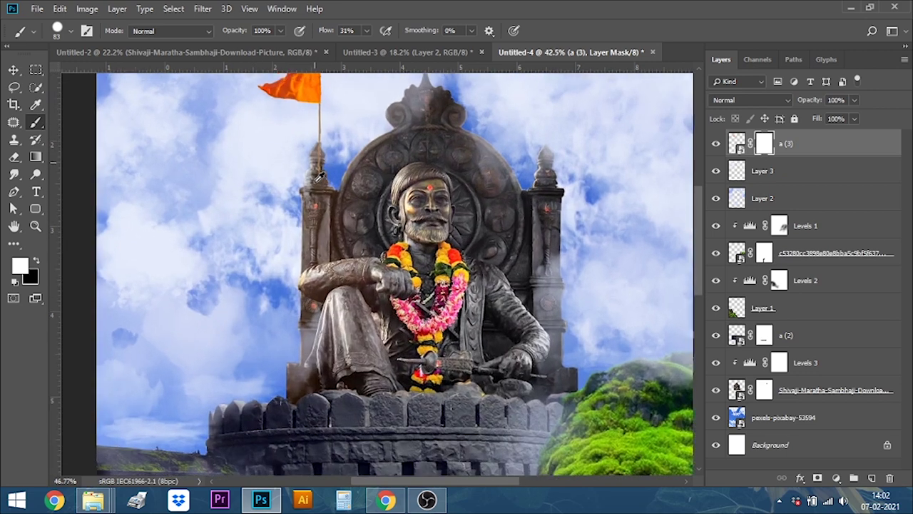
pyautogui.scroll(2, 319, 174)
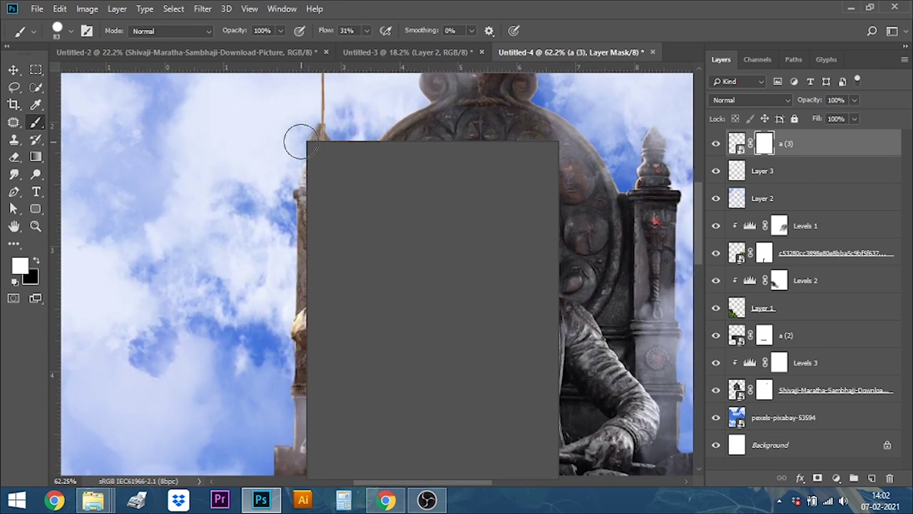
pyautogui.moveTo(402, 176); pyautogui.dragTo(391, 175)
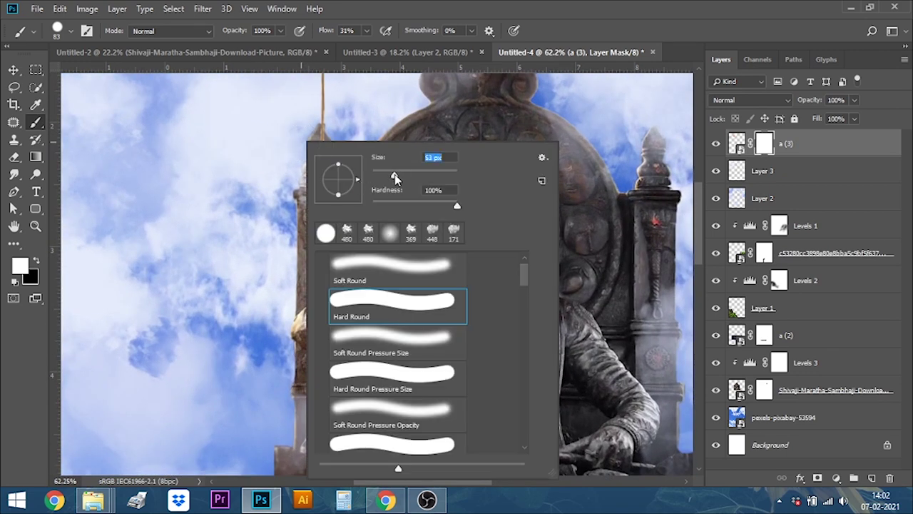
pyautogui.click(280, 177)
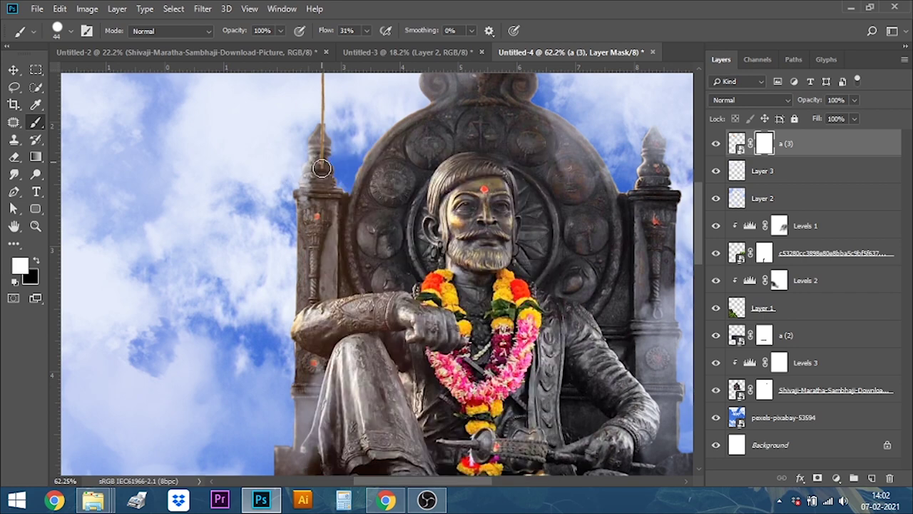
pyautogui.click(35, 262)
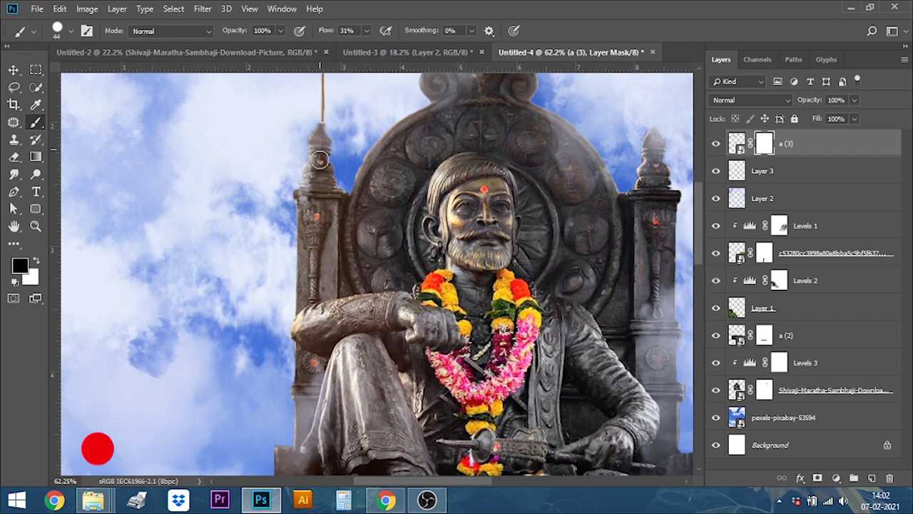
# Step: Return to the Move tool
pyautogui.scroll(-1, 303, 218)
pyautogui.scroll(-1, 310, 223)
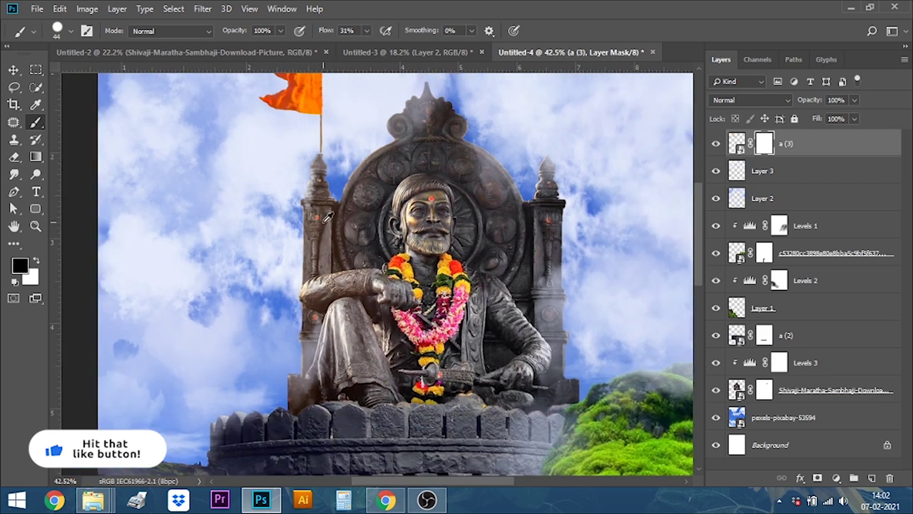
pyautogui.scroll(-1, 317, 227)
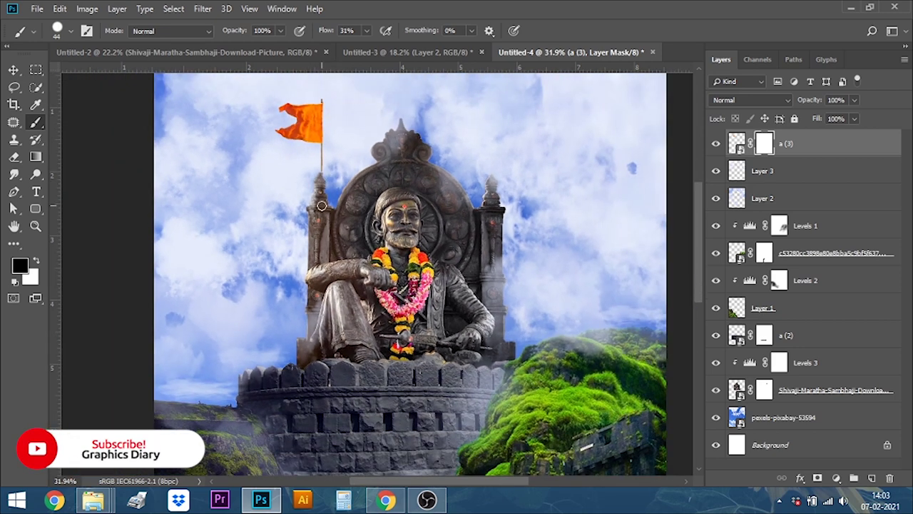
pyautogui.scroll(-1, 322, 207)
pyautogui.scroll(-1, 322, 207)
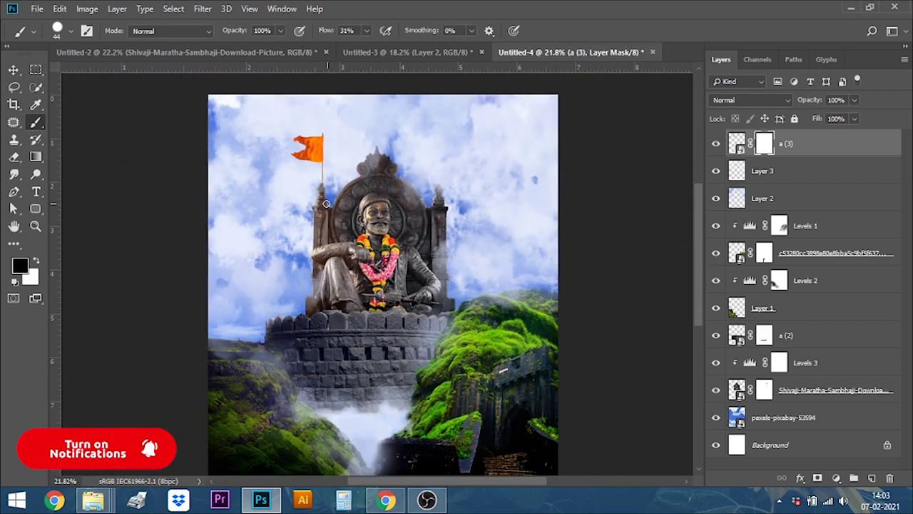
pyautogui.scroll(-1, 357, 219)
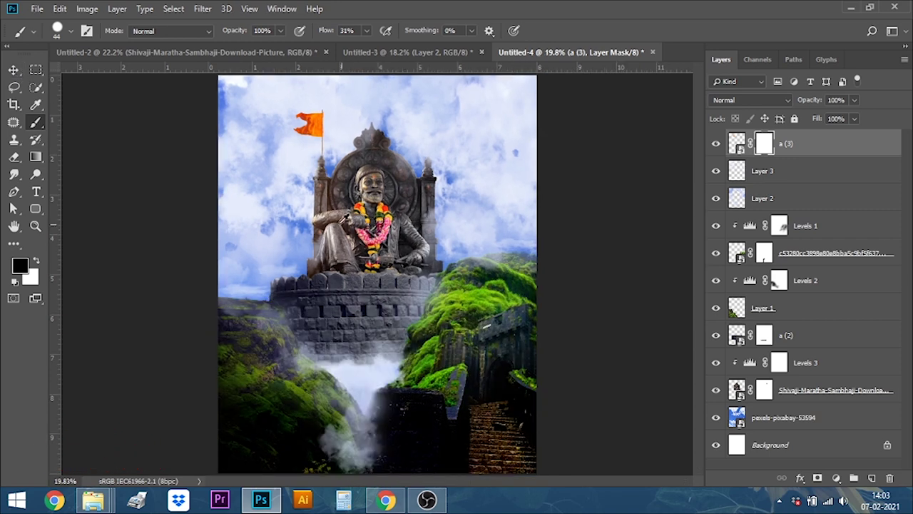
pyautogui.click(13, 70)
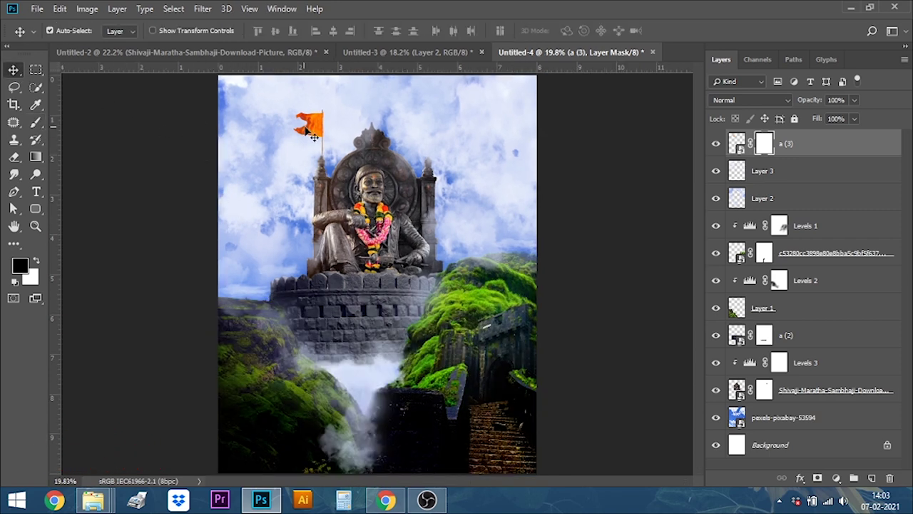
pyautogui.scroll(3, 325, 141)
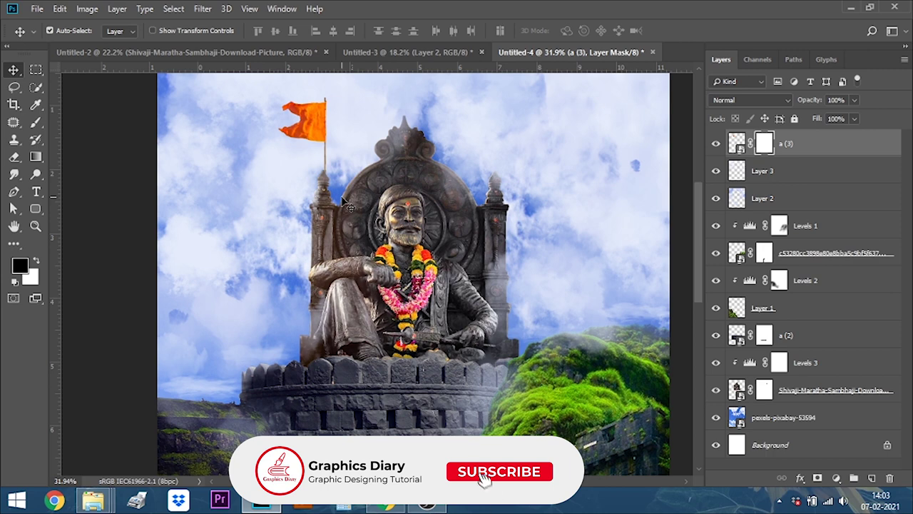
pyautogui.scroll(-1, 349, 209)
pyautogui.scroll(-1, 354, 214)
pyautogui.scroll(-1, 357, 220)
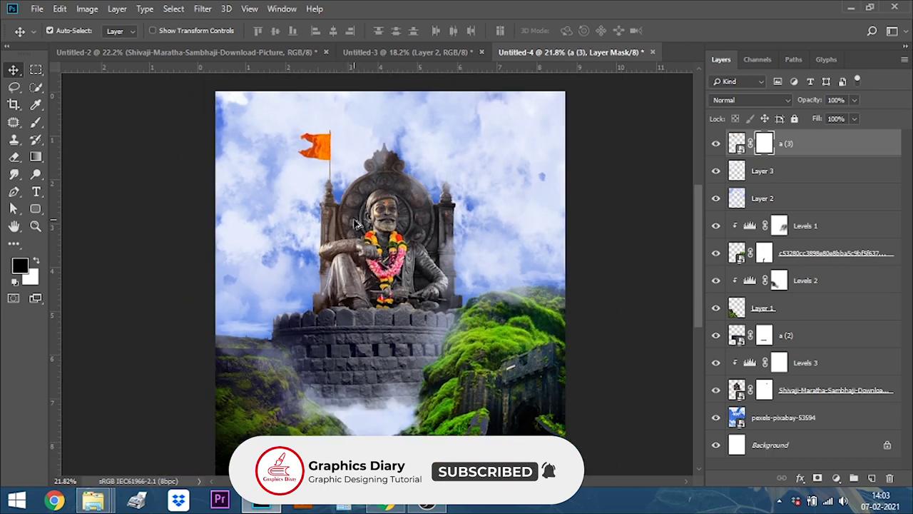
pyautogui.scroll(-1, 355, 223)
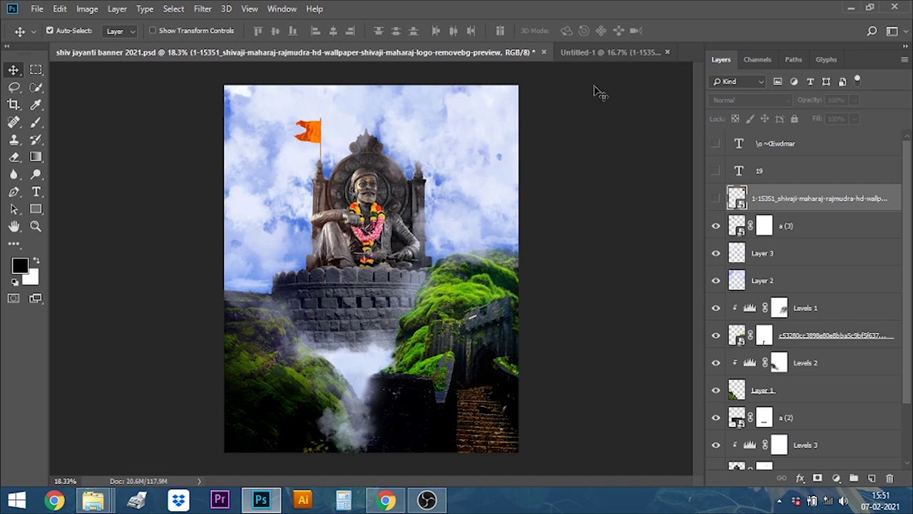
# Step: Bring both orange Marathi greeting text layers from Untitled-1 into the banner's lower right corner
pyautogui.click(597, 54)
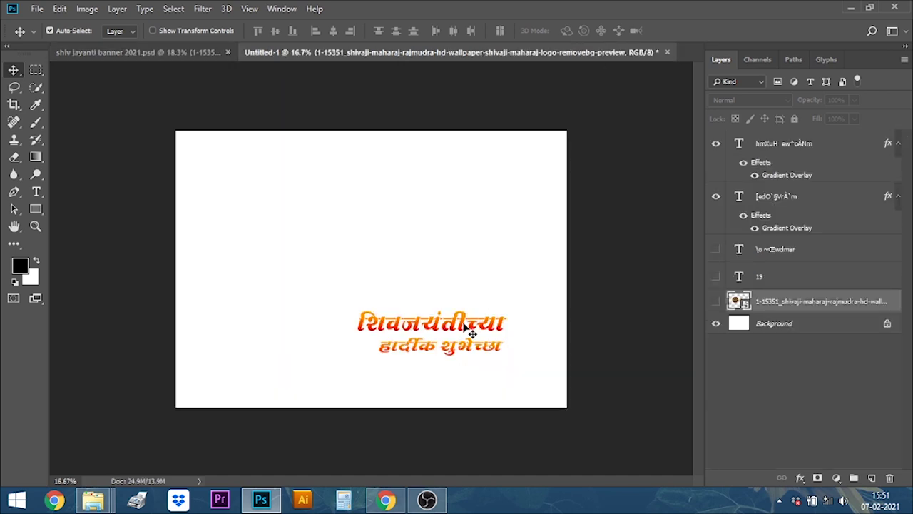
pyautogui.click(465, 325)
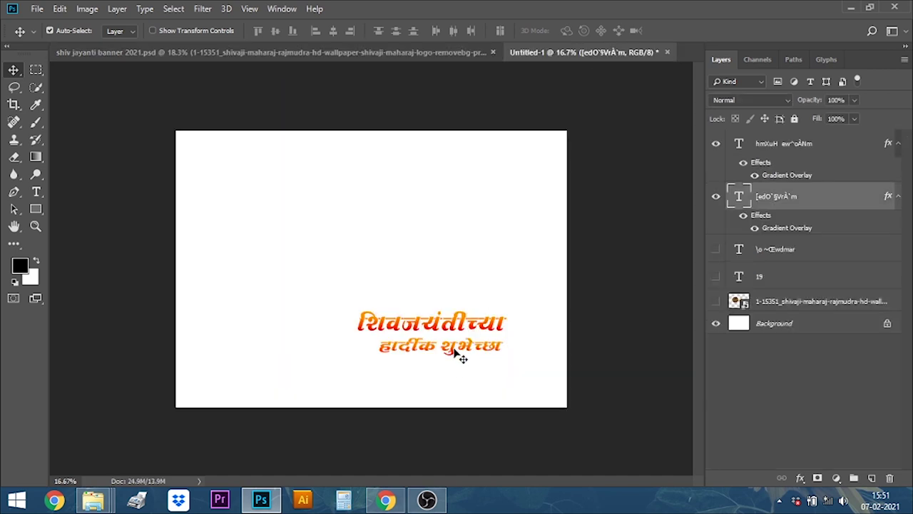
pyautogui.keyDown('shift'); pyautogui.click(452, 348); pyautogui.keyUp('shift')
pyautogui.moveTo(453, 325)
pyautogui.mouseDown()
pyautogui.moveTo(189, 63)
pyautogui.moveTo(341, 227)
pyautogui.mouseUp()
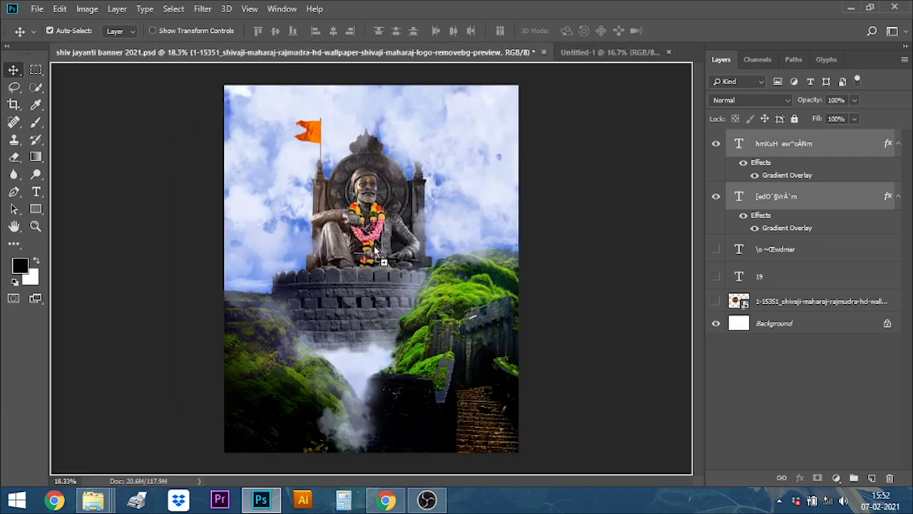
pyautogui.moveTo(440, 385)
pyautogui.mouseDown()
pyautogui.moveTo(460, 404)
pyautogui.moveTo(451, 408)
pyautogui.mouseUp()
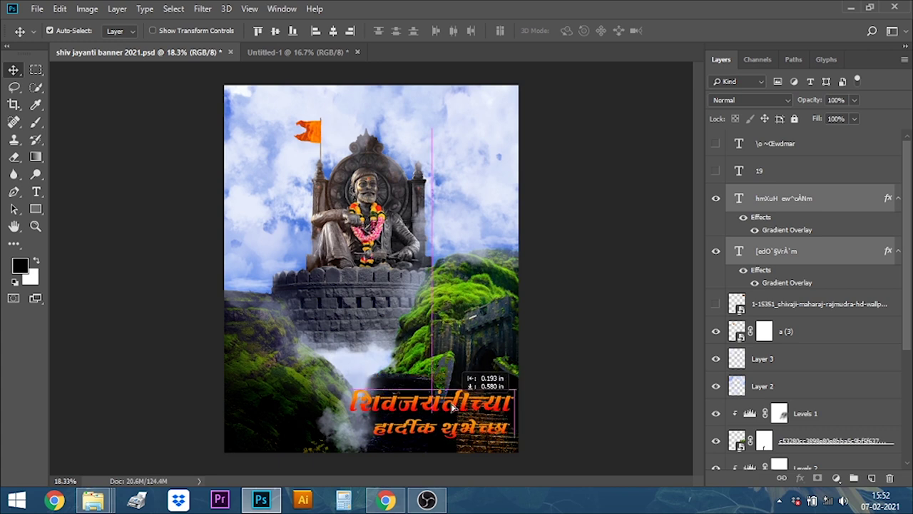
pyautogui.moveTo(451, 408); pyautogui.dragTo(457, 414)
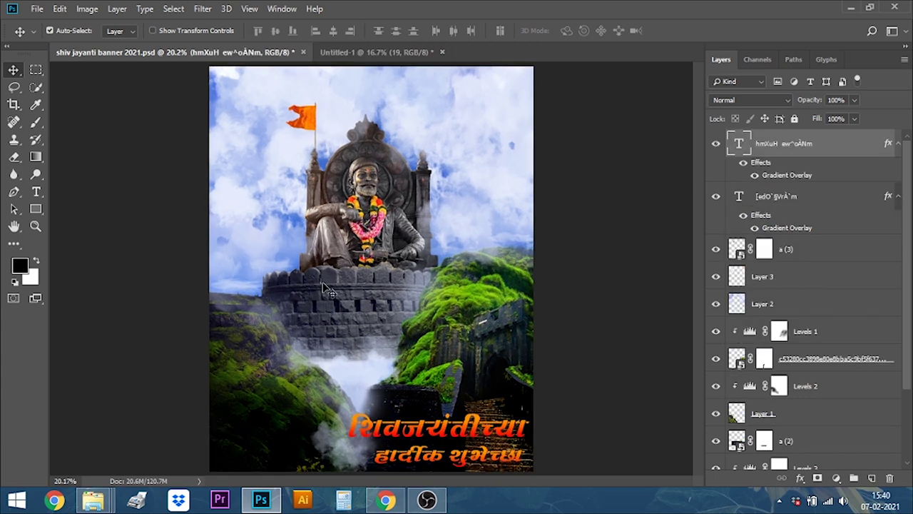
# Step: Bring the royal seal into the banner and shrink it with Free Transform into the top-right area
pyautogui.click(364, 53)
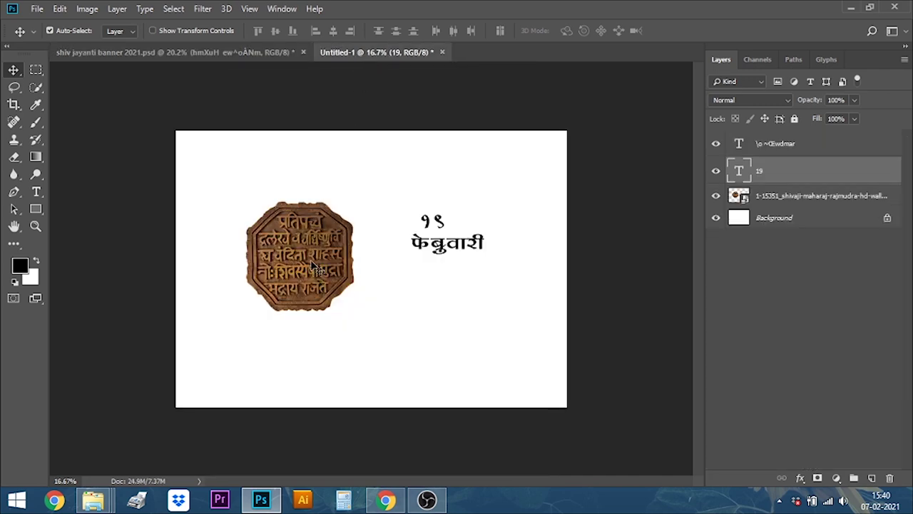
pyautogui.moveTo(312, 265)
pyautogui.mouseDown()
pyautogui.moveTo(254, 174)
pyautogui.moveTo(361, 213)
pyautogui.moveTo(389, 208)
pyautogui.mouseUp()
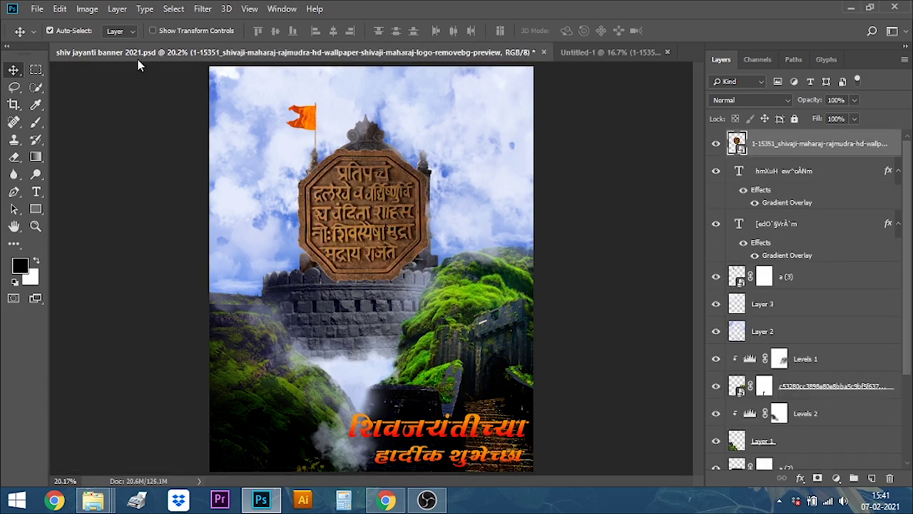
pyautogui.click(60, 10)
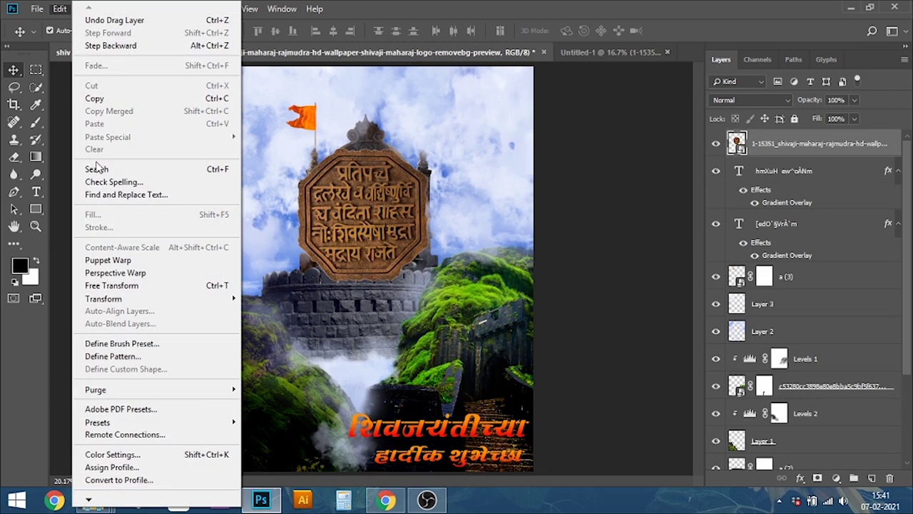
pyautogui.click(123, 286)
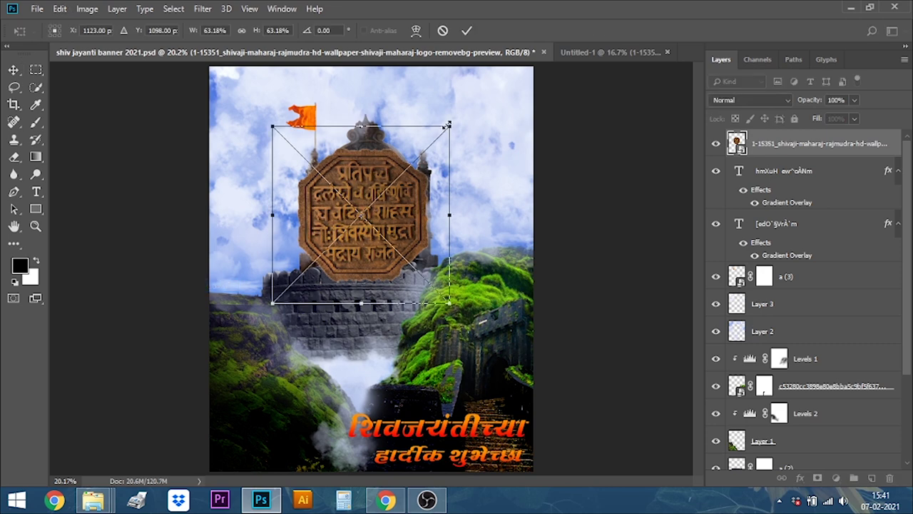
pyautogui.moveTo(449, 128); pyautogui.dragTo(402, 175)
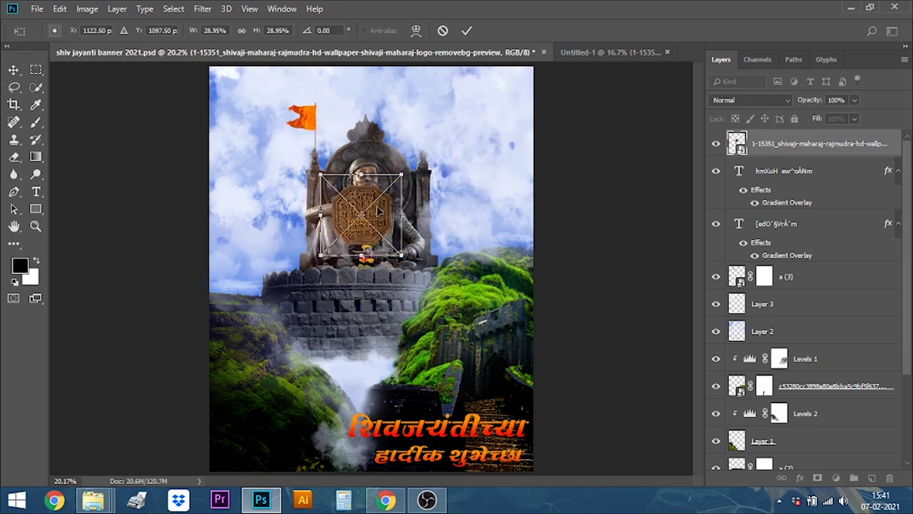
pyautogui.moveTo(369, 206); pyautogui.dragTo(471, 123)
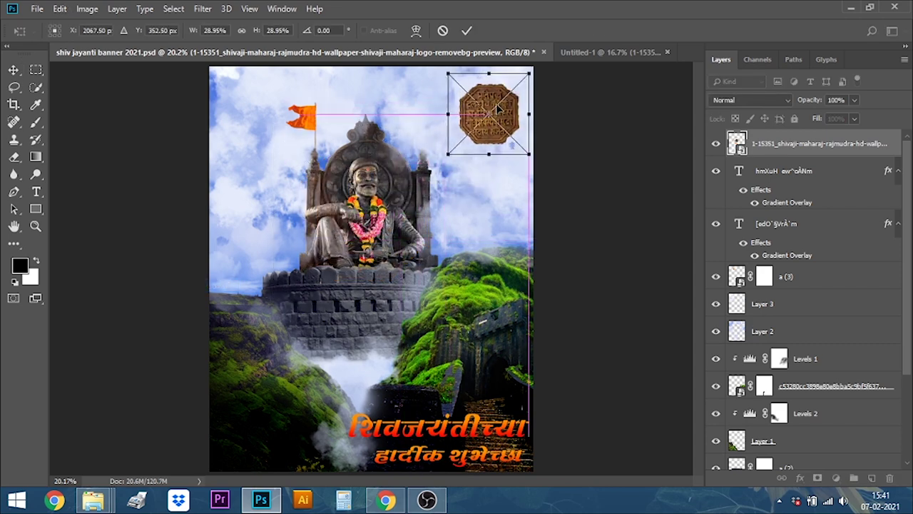
pyautogui.moveTo(525, 73); pyautogui.dragTo(493, 98)
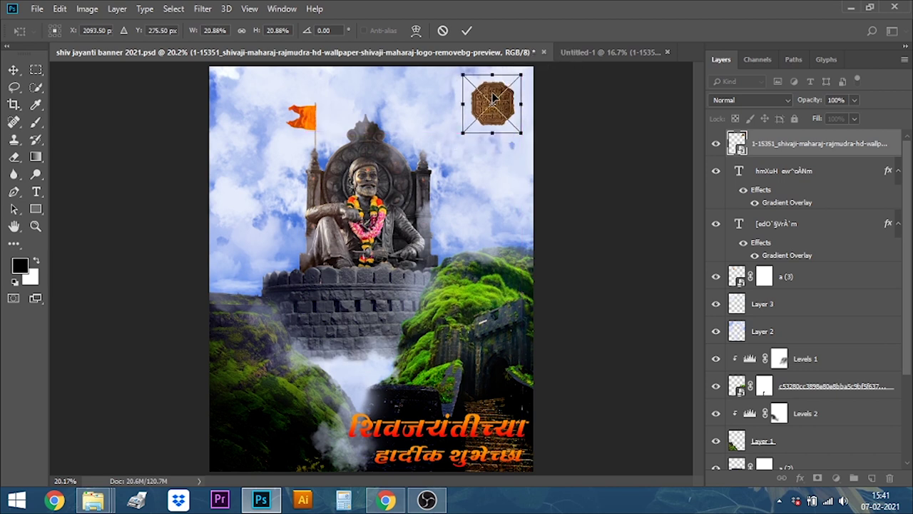
pyautogui.hotkey('shift', 'Up')
pyautogui.hotkey('shift', 'Up')
pyautogui.hotkey('shift', 'Up')
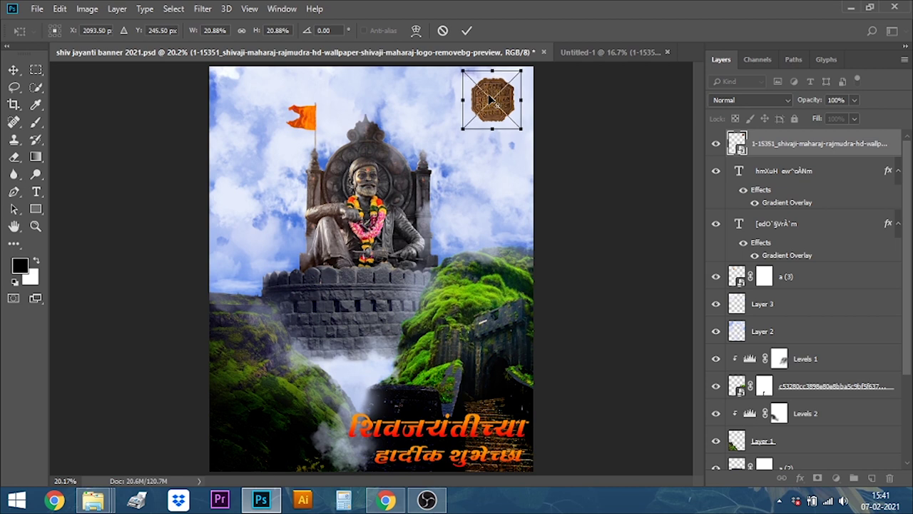
pyautogui.press('Left')
pyautogui.press('Left')
pyautogui.press('Left')
pyautogui.press('Right')
pyautogui.press('Right')
pyautogui.press('Right')
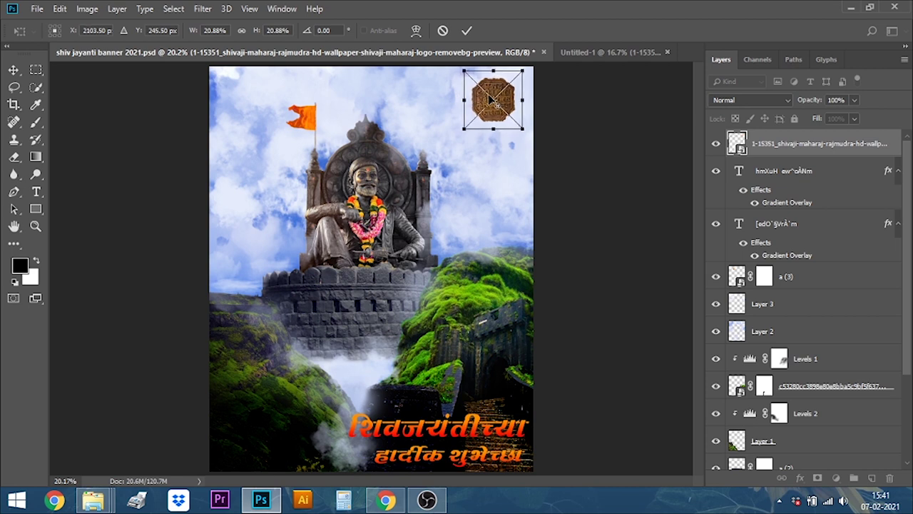
pyautogui.click(468, 31)
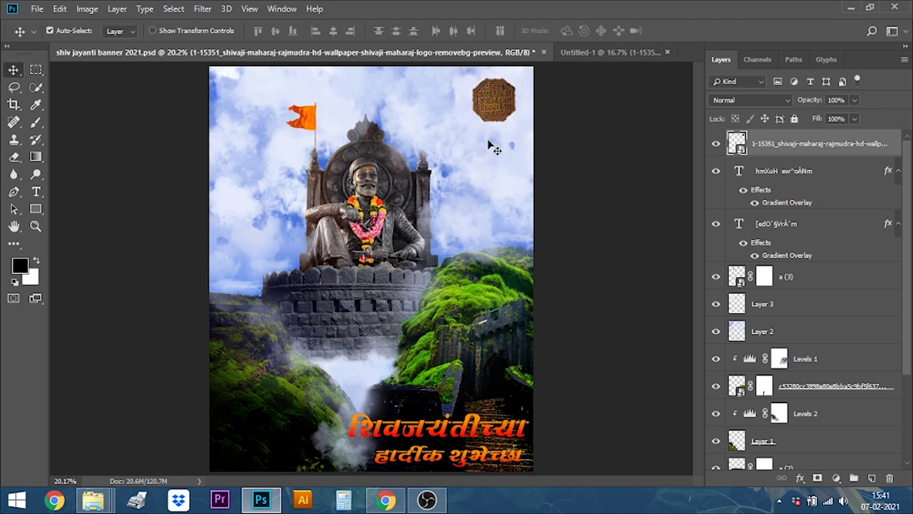
# Step: Fine-tune the seal's position in the banner's top-right corner
pyautogui.moveTo(492, 106); pyautogui.dragTo(499, 112)
pyautogui.press('Up')
pyautogui.press('Up')
pyautogui.press('Up')
pyautogui.press('Left')
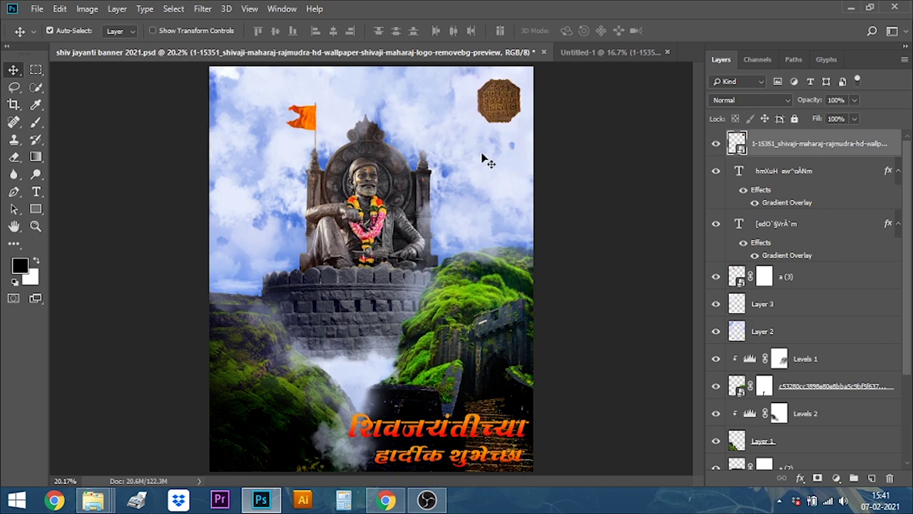
pyautogui.moveTo(499, 111); pyautogui.dragTo(493, 109)
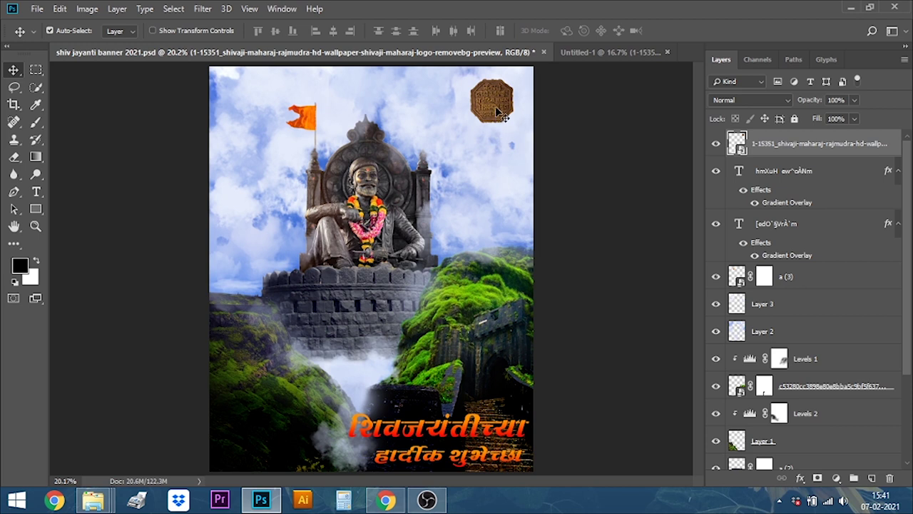
pyautogui.moveTo(487, 106); pyautogui.dragTo(491, 108)
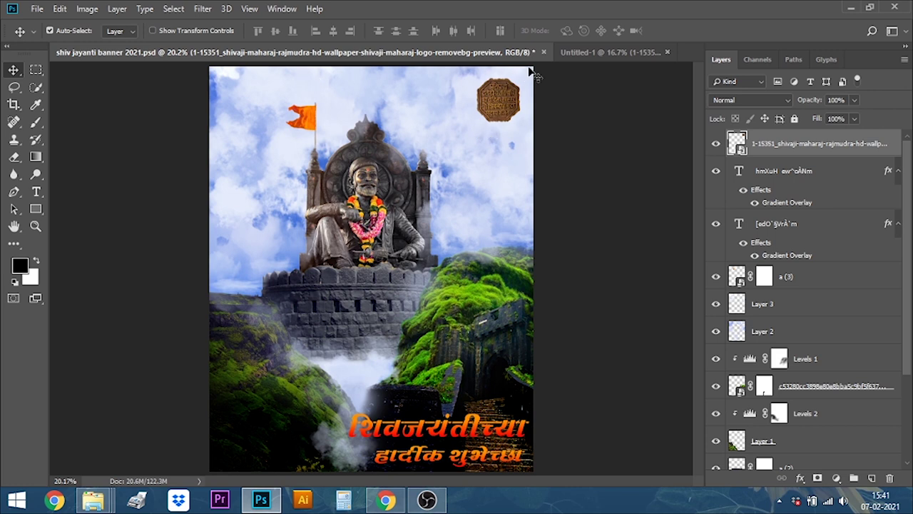
# Step: In Untitled-1, select both the १९ and फेब्रुवारी date text layers
pyautogui.click(573, 54)
pyautogui.click(436, 226)
pyautogui.keyDown('shift'); pyautogui.click(457, 251); pyautogui.keyUp('shift')
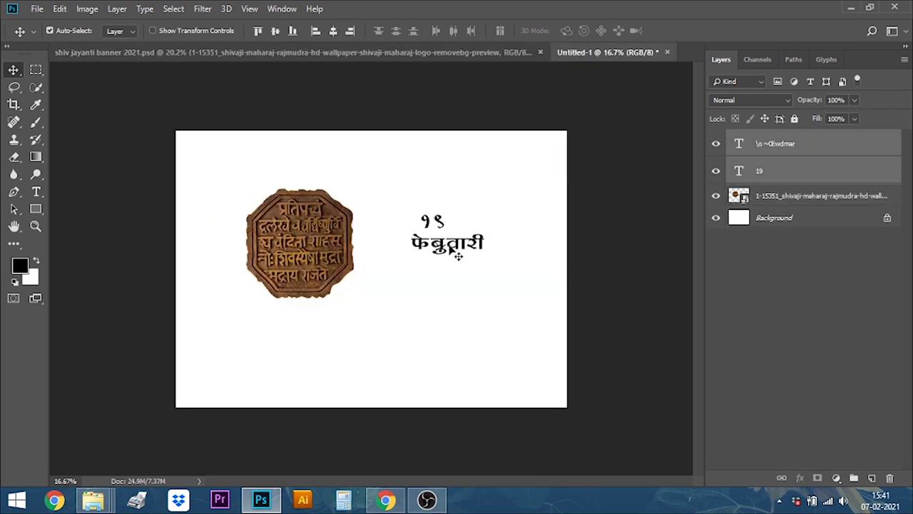
# Step: Bring the date layers into the banner, scaling १९ to about 60% below the seal
pyautogui.moveTo(433, 253)
pyautogui.mouseDown()
pyautogui.moveTo(203, 60)
pyautogui.moveTo(280, 181)
pyautogui.mouseUp()
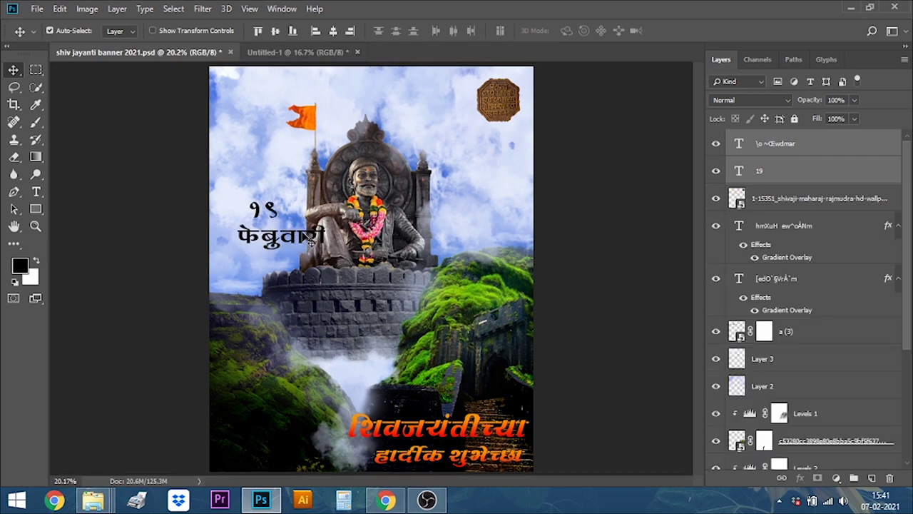
pyautogui.click(771, 174)
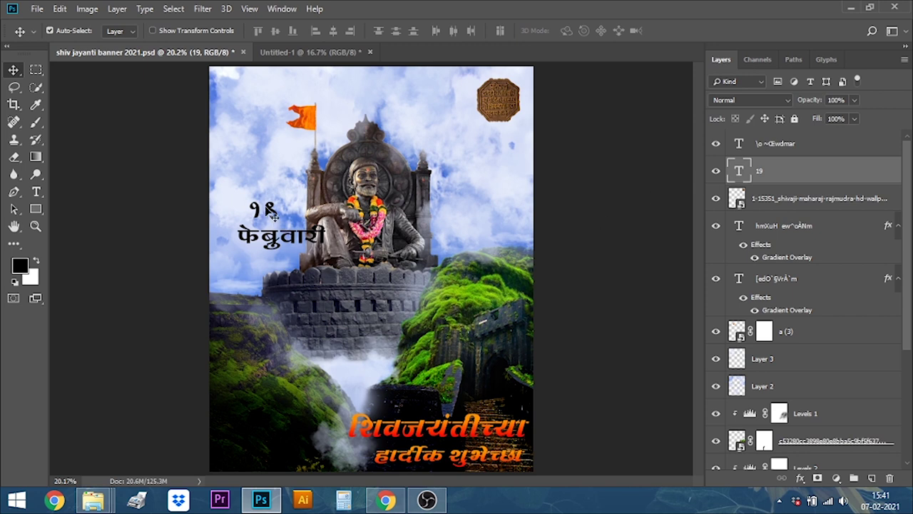
pyautogui.moveTo(273, 215)
pyautogui.mouseDown()
pyautogui.moveTo(525, 140)
pyautogui.moveTo(506, 143)
pyautogui.mouseUp()
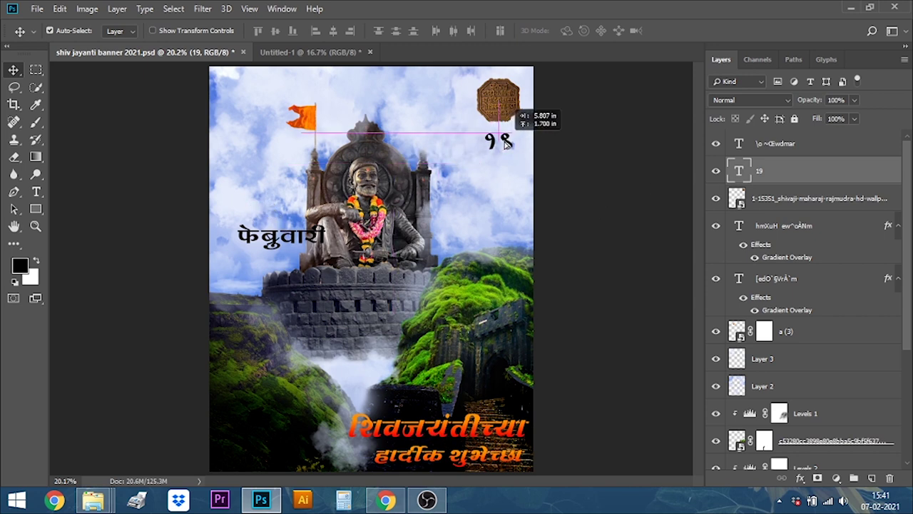
pyautogui.moveTo(505, 143); pyautogui.dragTo(504, 142)
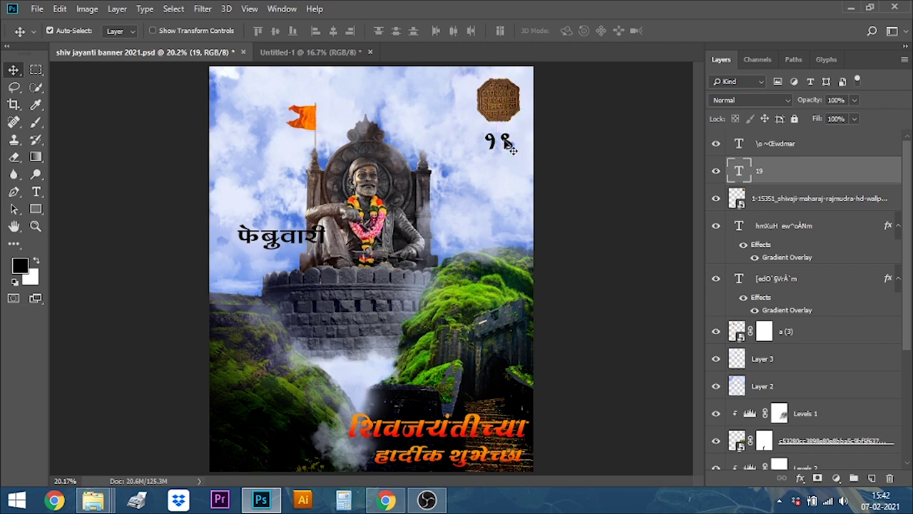
pyautogui.click(59, 9)
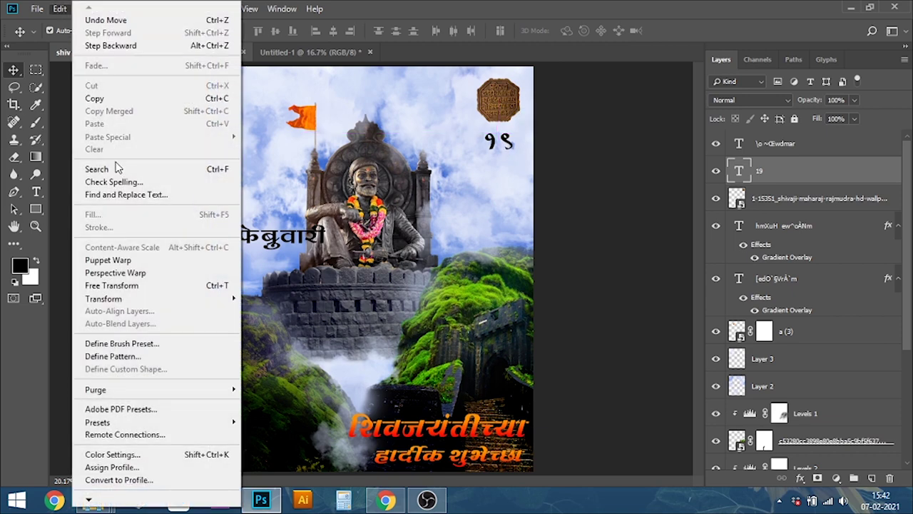
pyautogui.click(119, 285)
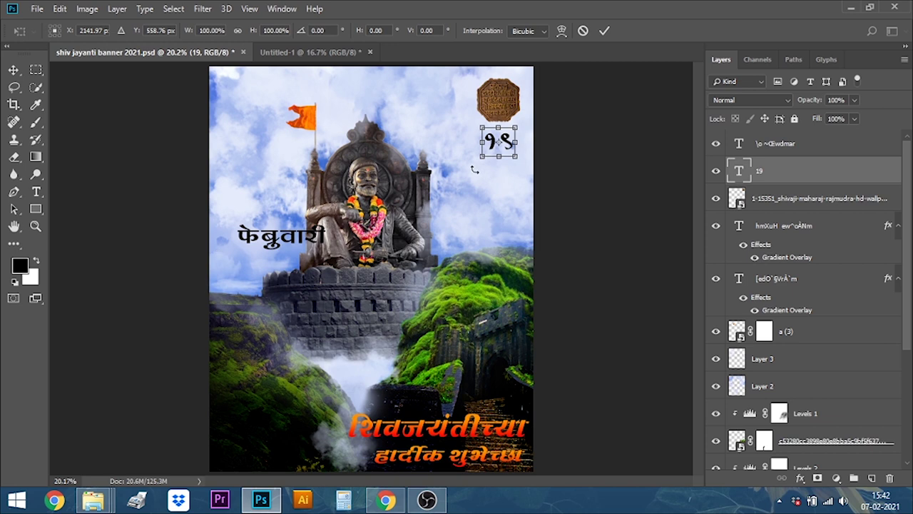
pyautogui.moveTo(519, 125); pyautogui.dragTo(511, 133)
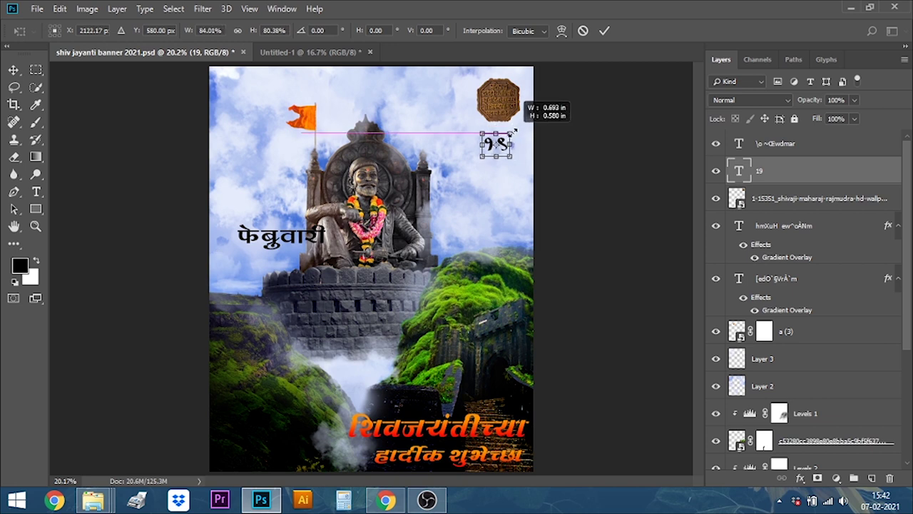
pyautogui.moveTo(512, 133); pyautogui.dragTo(513, 133)
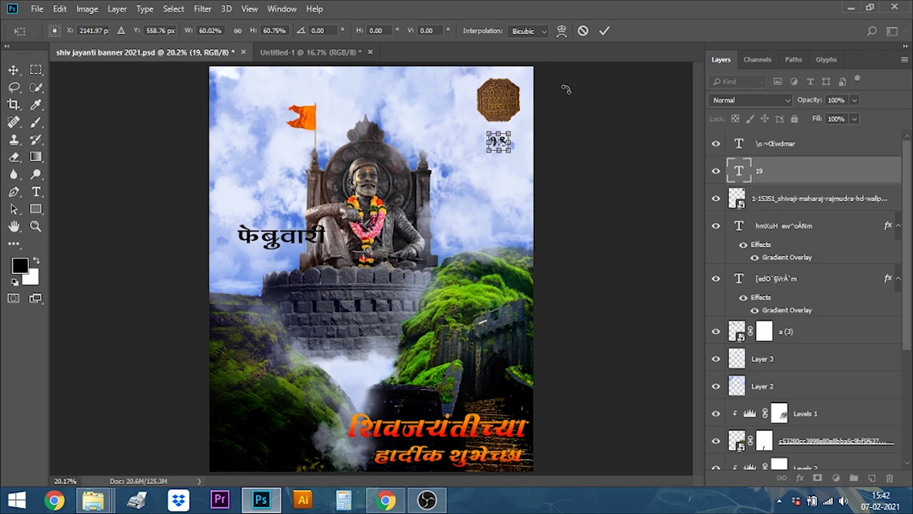
pyautogui.click(604, 30)
pyautogui.moveTo(502, 143); pyautogui.dragTo(503, 137)
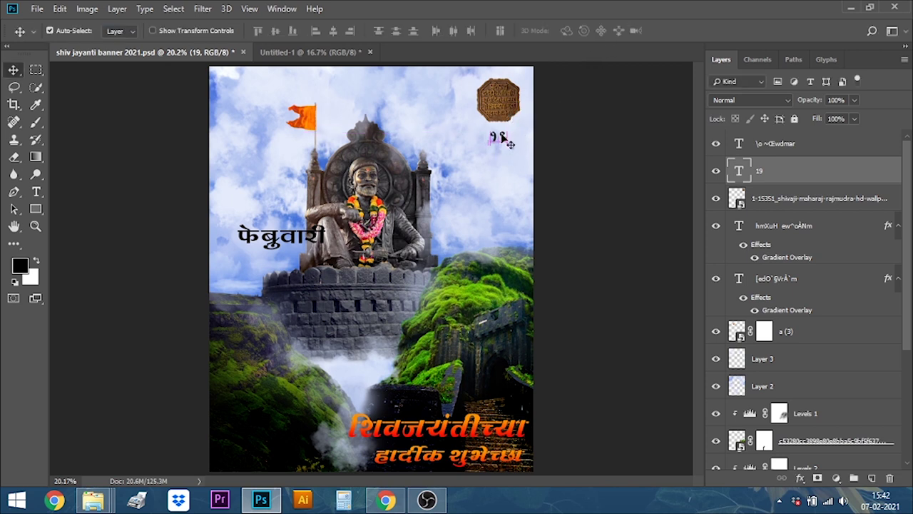
# Step: Shrink the फेब्रुवारी text to about 54% and place it just under १९
pyautogui.click(301, 248)
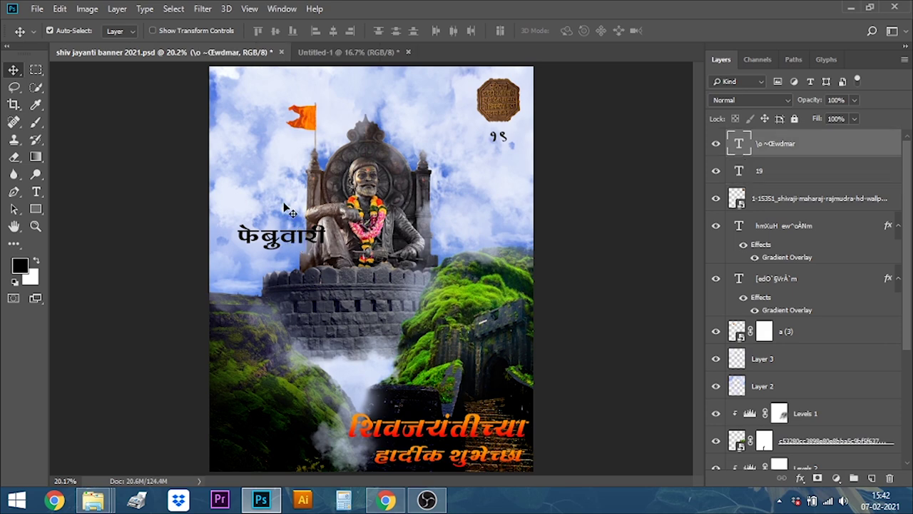
pyautogui.click(60, 9)
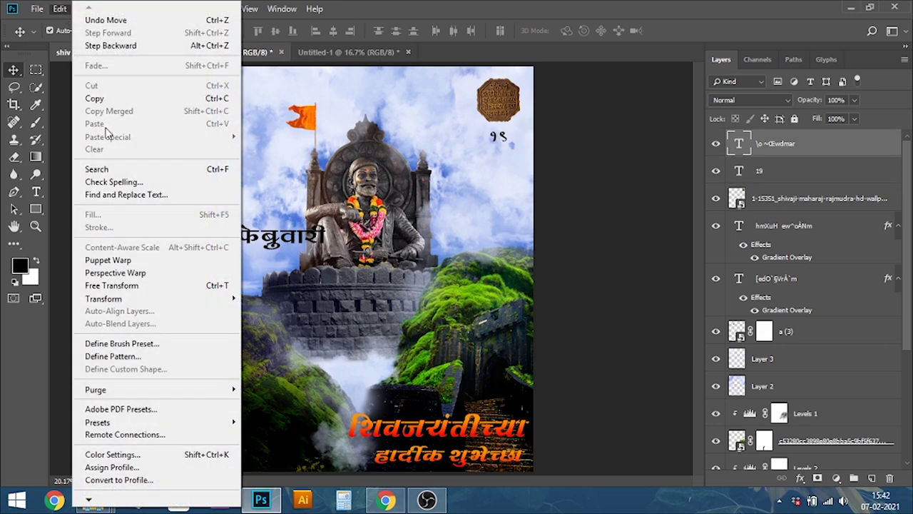
pyautogui.click(111, 285)
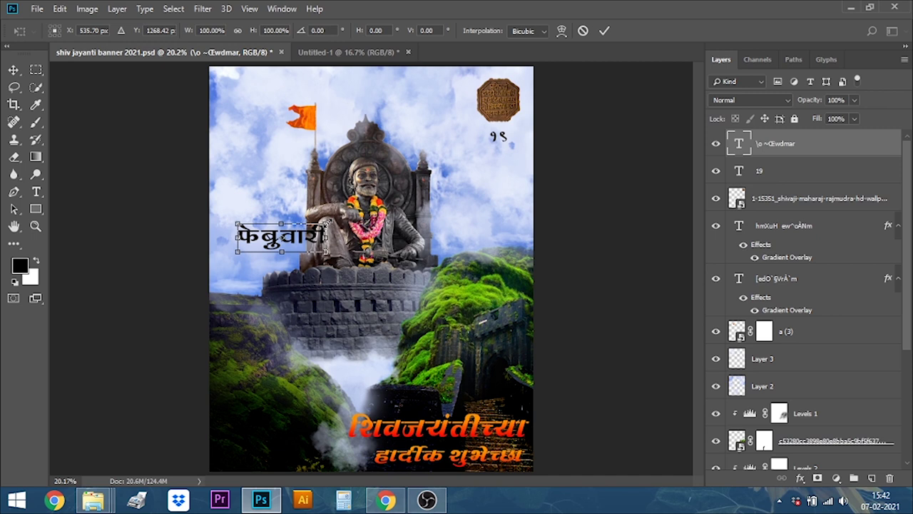
pyautogui.moveTo(327, 223); pyautogui.dragTo(308, 228)
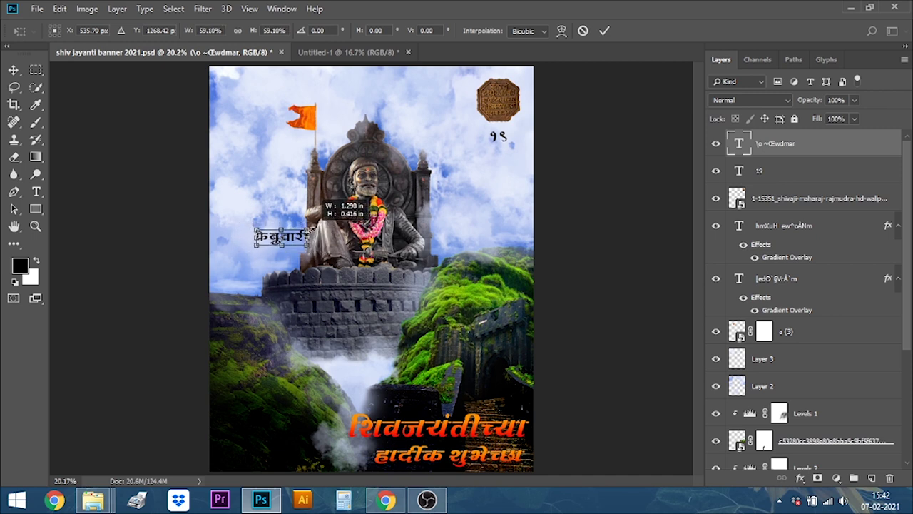
pyautogui.click(603, 32)
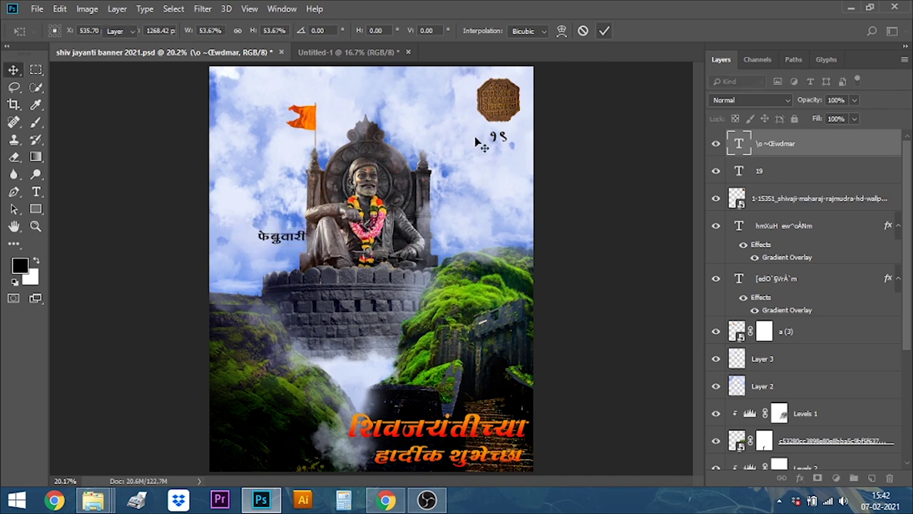
pyautogui.moveTo(293, 239)
pyautogui.mouseDown()
pyautogui.moveTo(506, 157)
pyautogui.moveTo(505, 167)
pyautogui.moveTo(506, 157)
pyautogui.mouseUp()
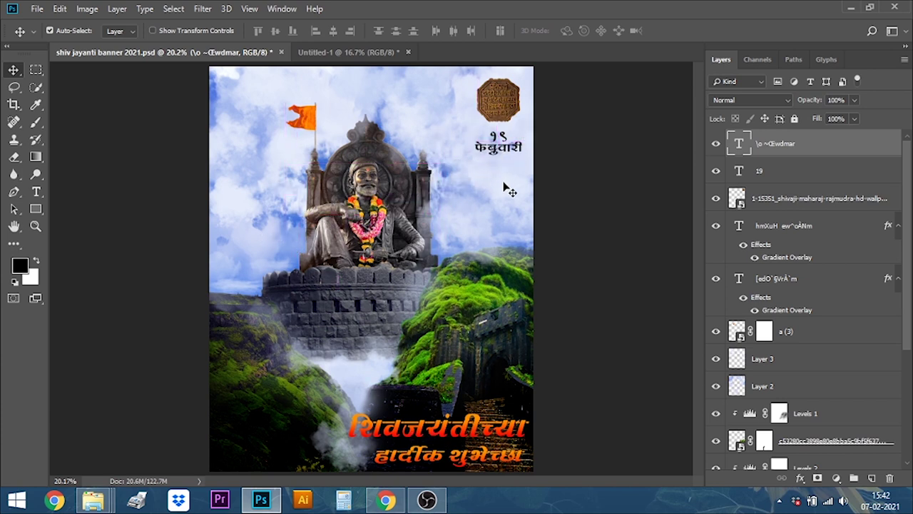
pyautogui.press('Down')
pyautogui.press('Down')
pyautogui.press('Down')
pyautogui.press('Down')
pyautogui.press('Down')
pyautogui.press('Down')
pyautogui.press('Down')
pyautogui.press('Down')
pyautogui.press('Down')
pyautogui.scroll(3, 493, 159)
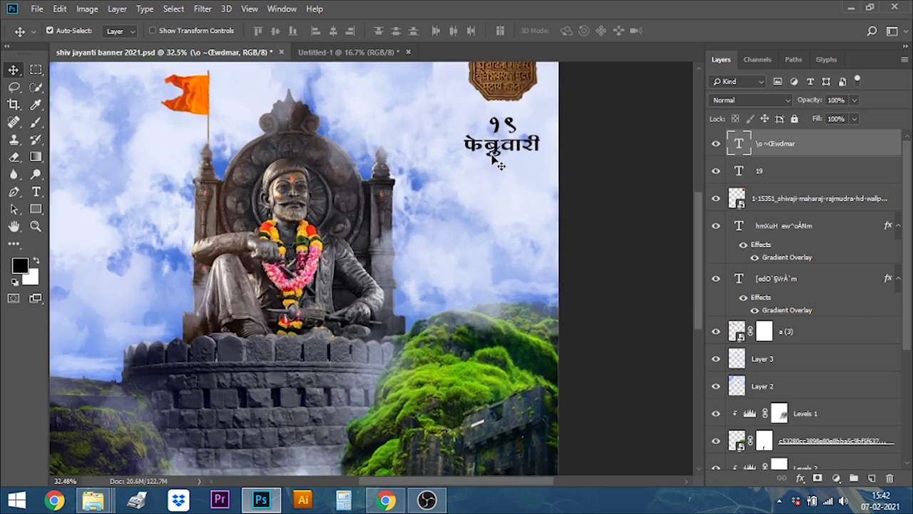
pyautogui.scroll(2, 492, 159)
pyautogui.scroll(-2, 493, 159)
pyautogui.scroll(-1, 496, 168)
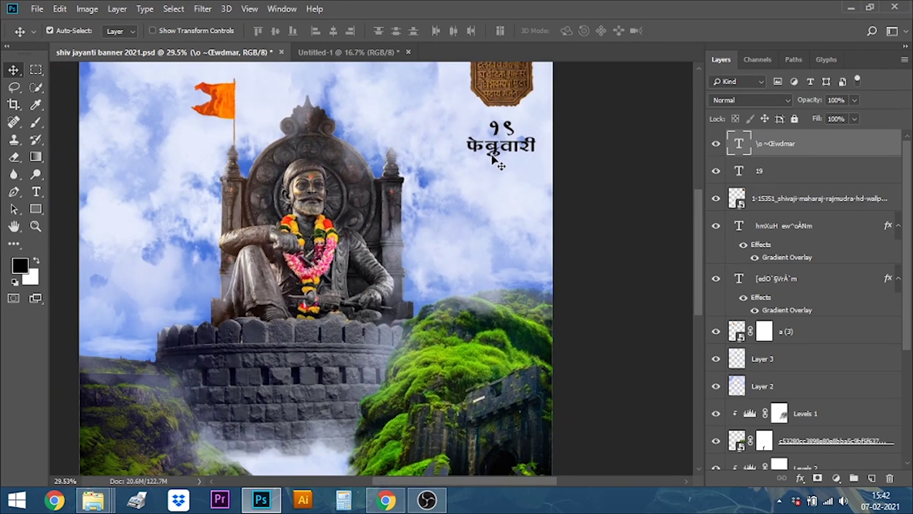
pyautogui.scroll(-1, 499, 177)
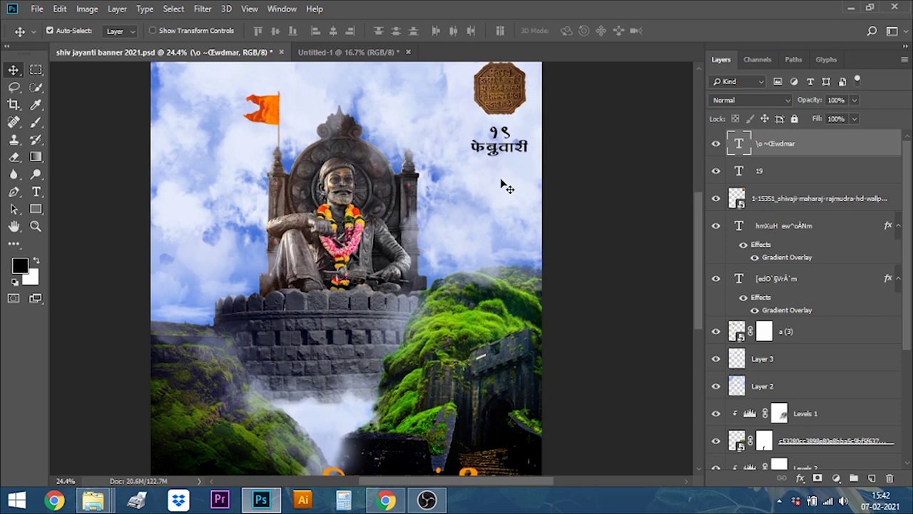
pyautogui.scroll(-1, 506, 187)
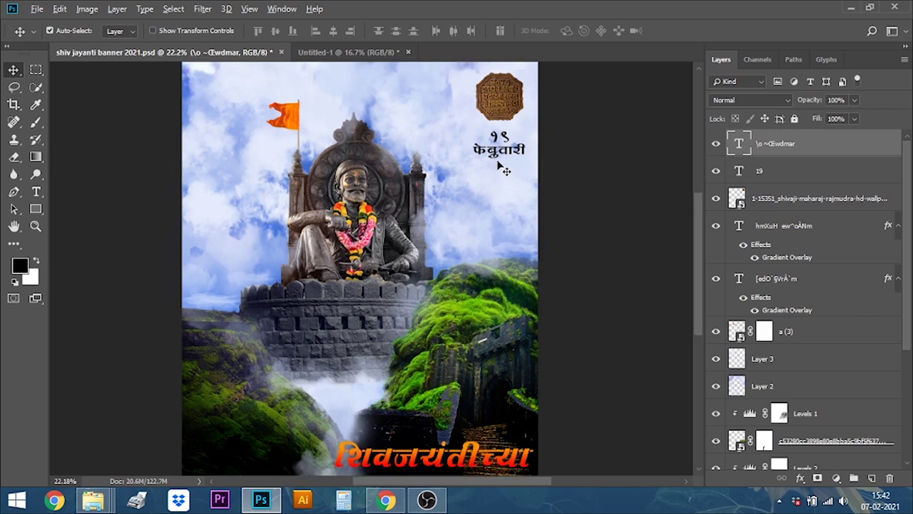
pyautogui.scroll(-1, 502, 167)
pyautogui.scroll(-1, 499, 165)
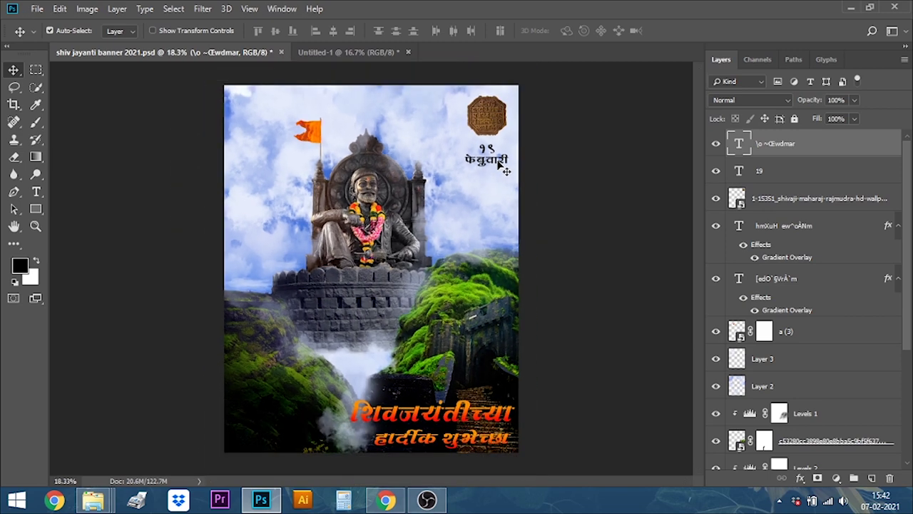
pyautogui.scroll(1, 490, 181)
pyautogui.scroll(-1, 490, 181)
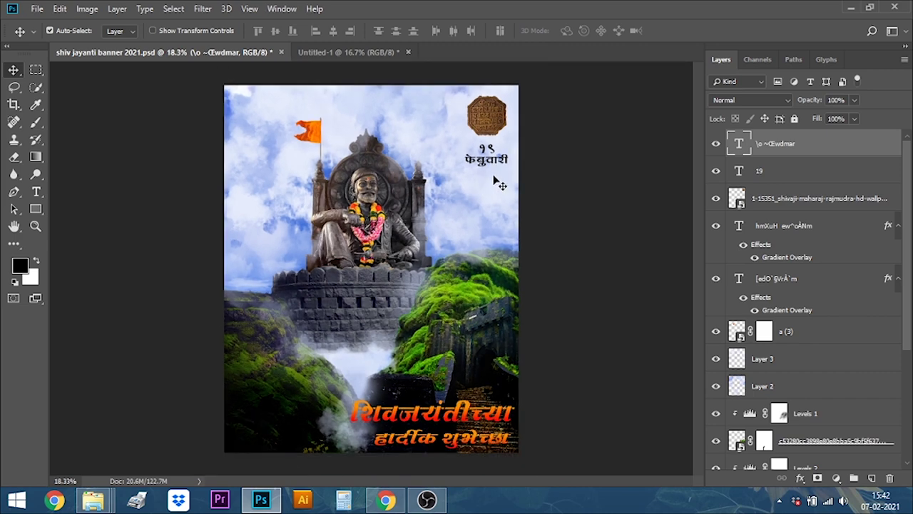